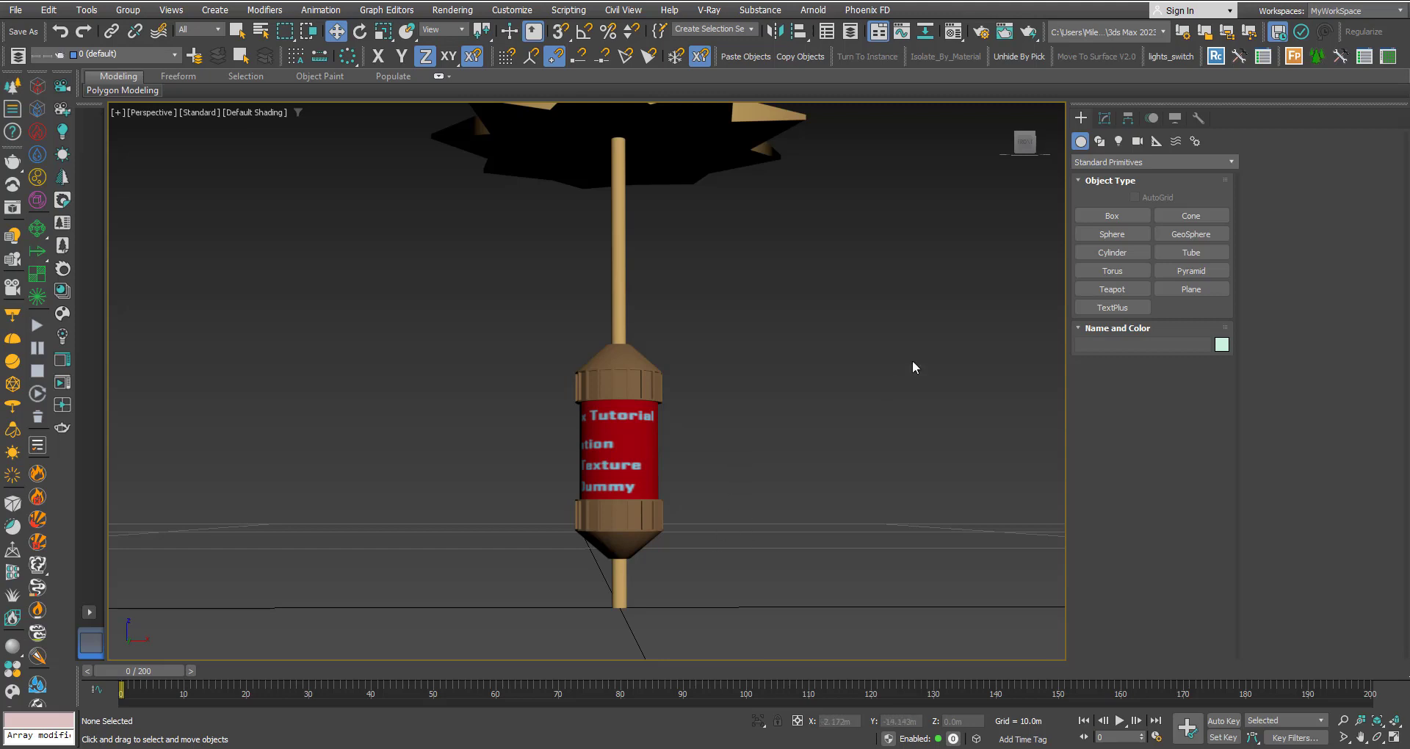
Inspect the labelled cylinder's UVW Map gizmo, then clear the selection and play the animation
{"action": "left_click", "coordinate": [1106, 119]}
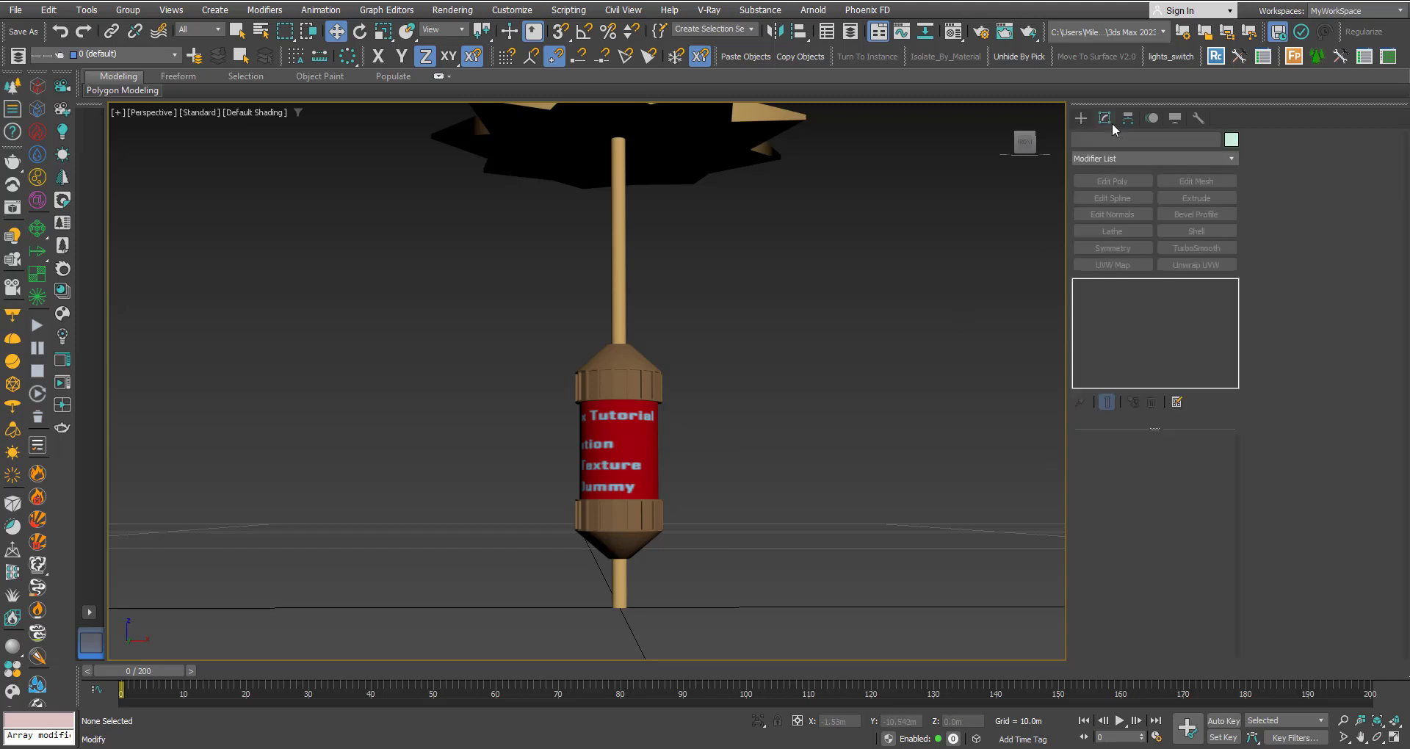
{"action": "left_click", "coordinate": [650, 469]}
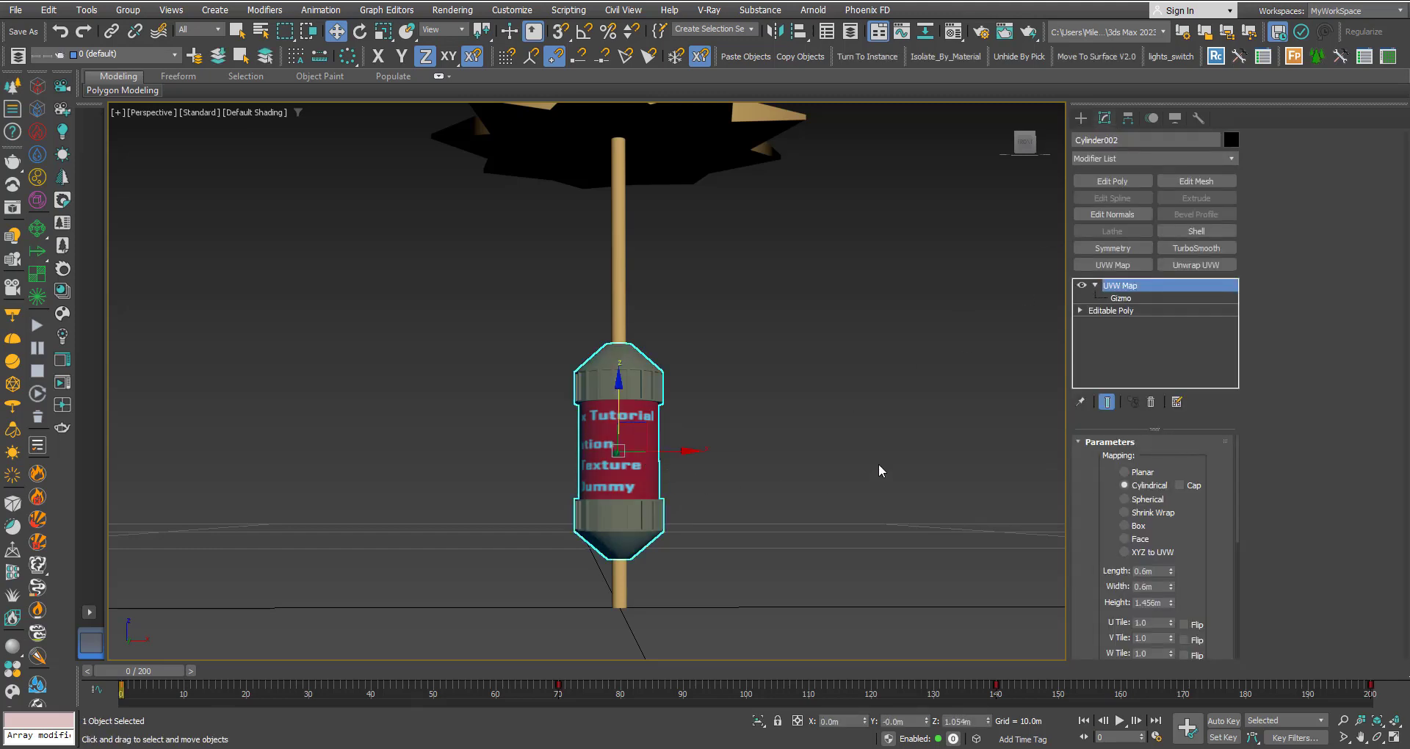
{"action": "left_click", "coordinate": [1118, 298]}
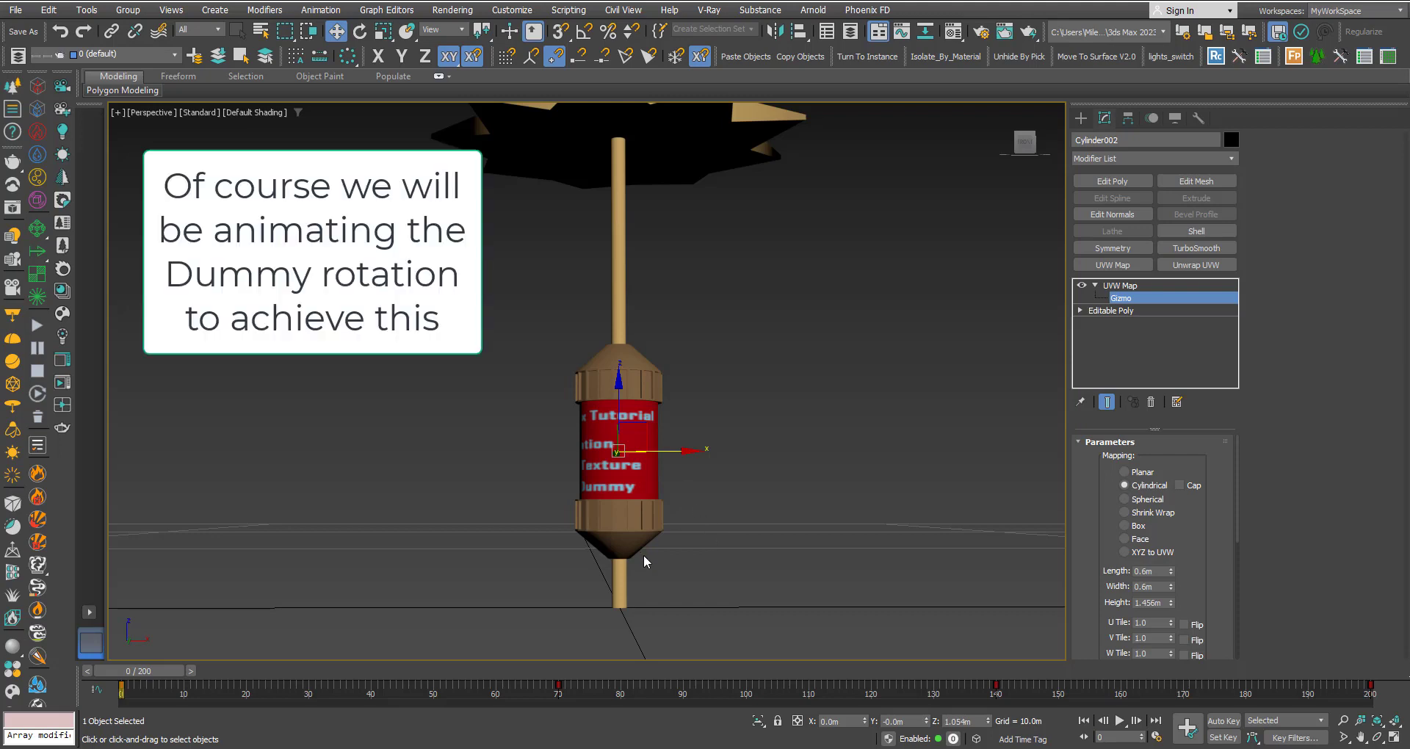
{"action": "left_click", "coordinate": [1122, 286]}
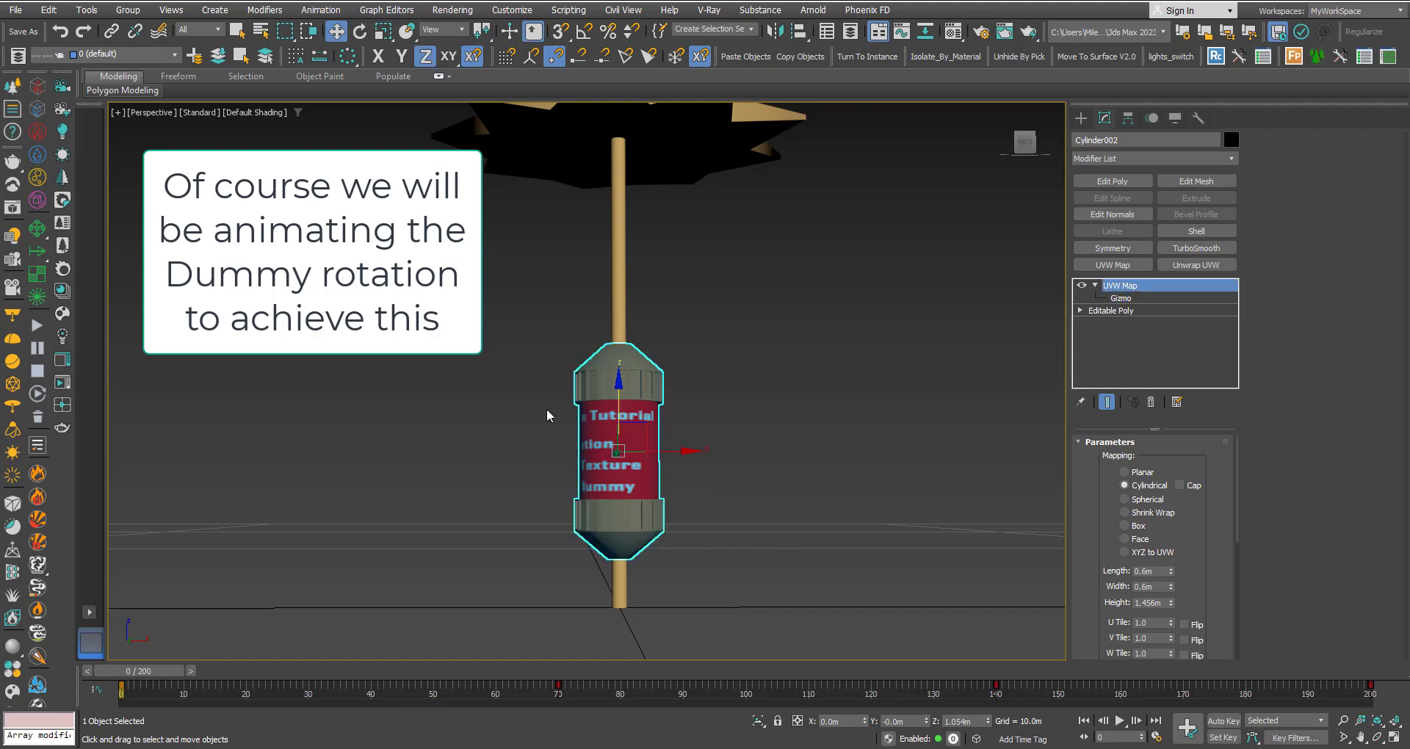
{"action": "left_click", "coordinate": [514, 410]}
{"action": "key", "text": "slash"}
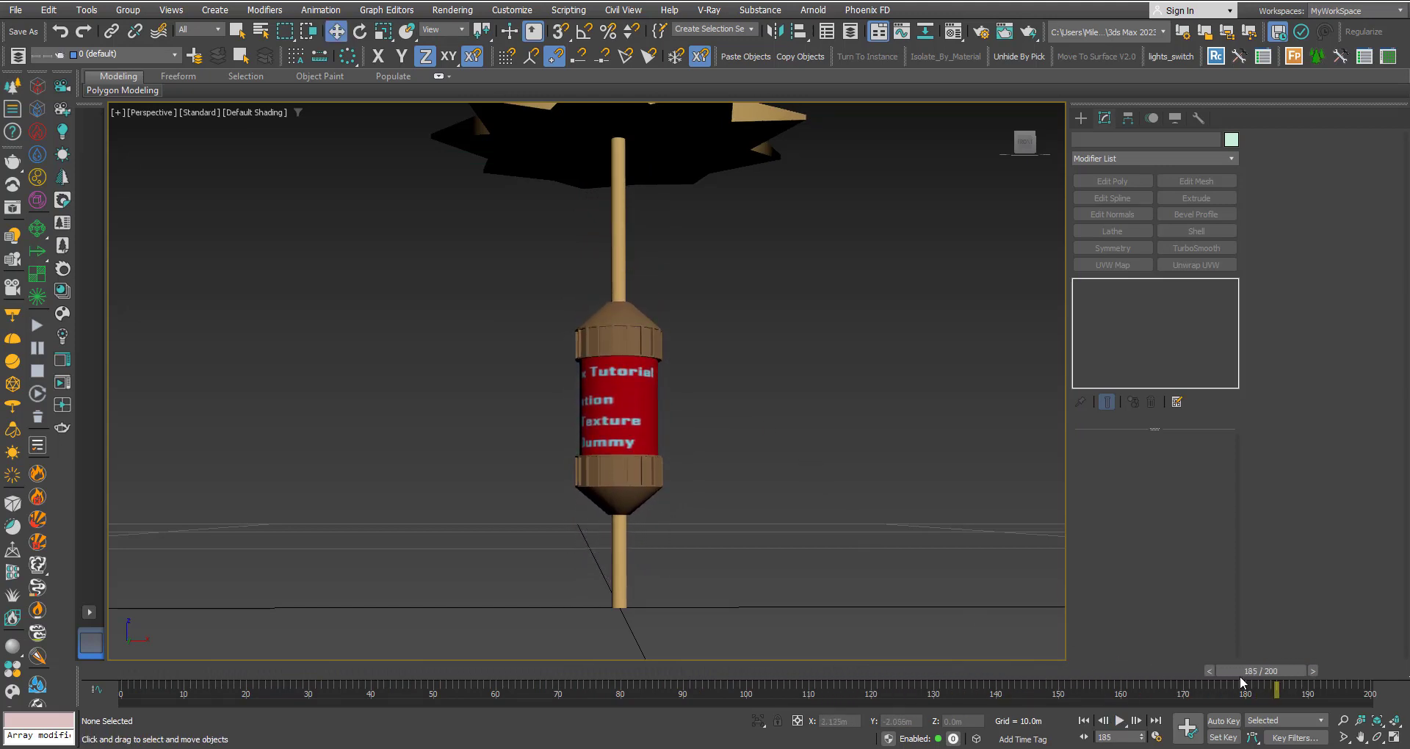
Stop playback and return to frame 0, briefly selecting and deselecting the labelled cylinder
{"action": "left_click_drag", "start_coordinate": [1232, 665], "coordinate": [125, 663]}
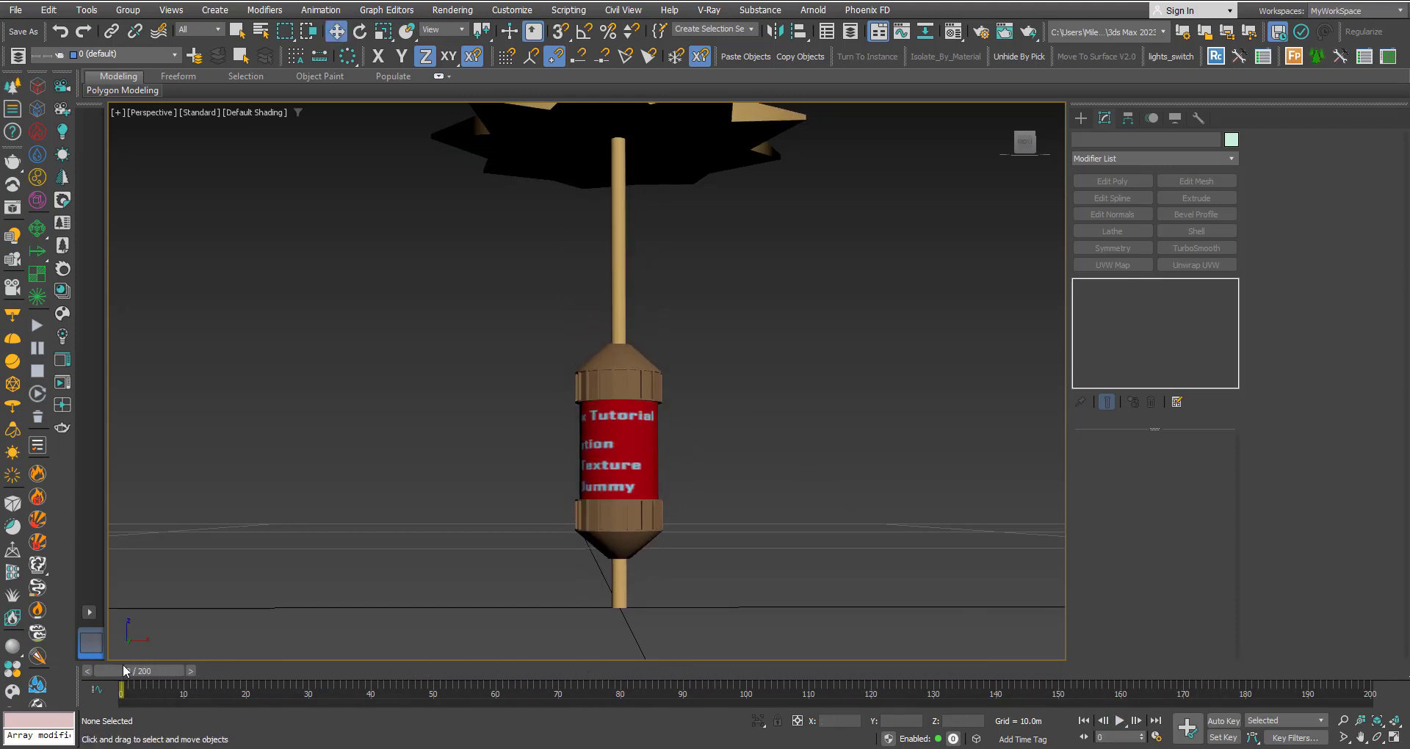
{"action": "key", "text": "q"}
{"action": "left_click", "coordinate": [610, 439]}
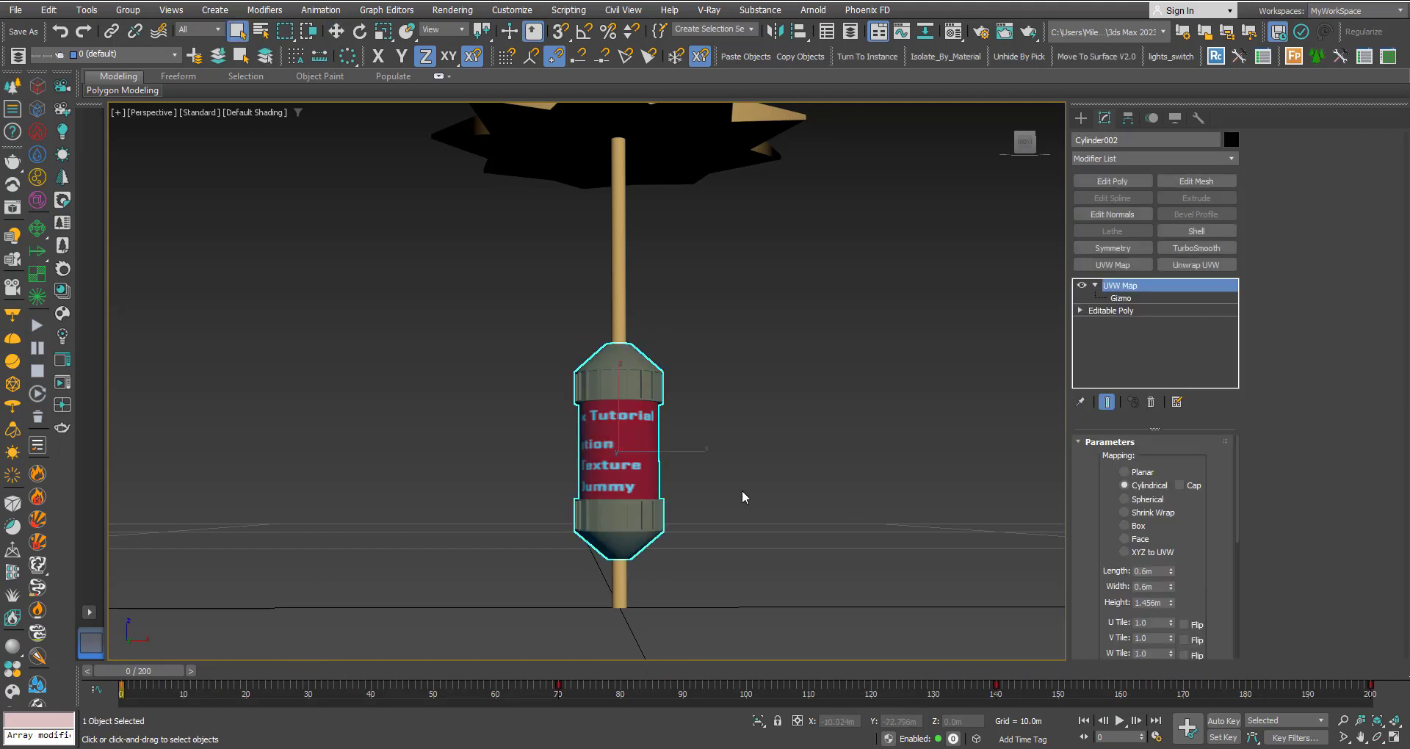
{"action": "left_click", "coordinate": [742, 490]}
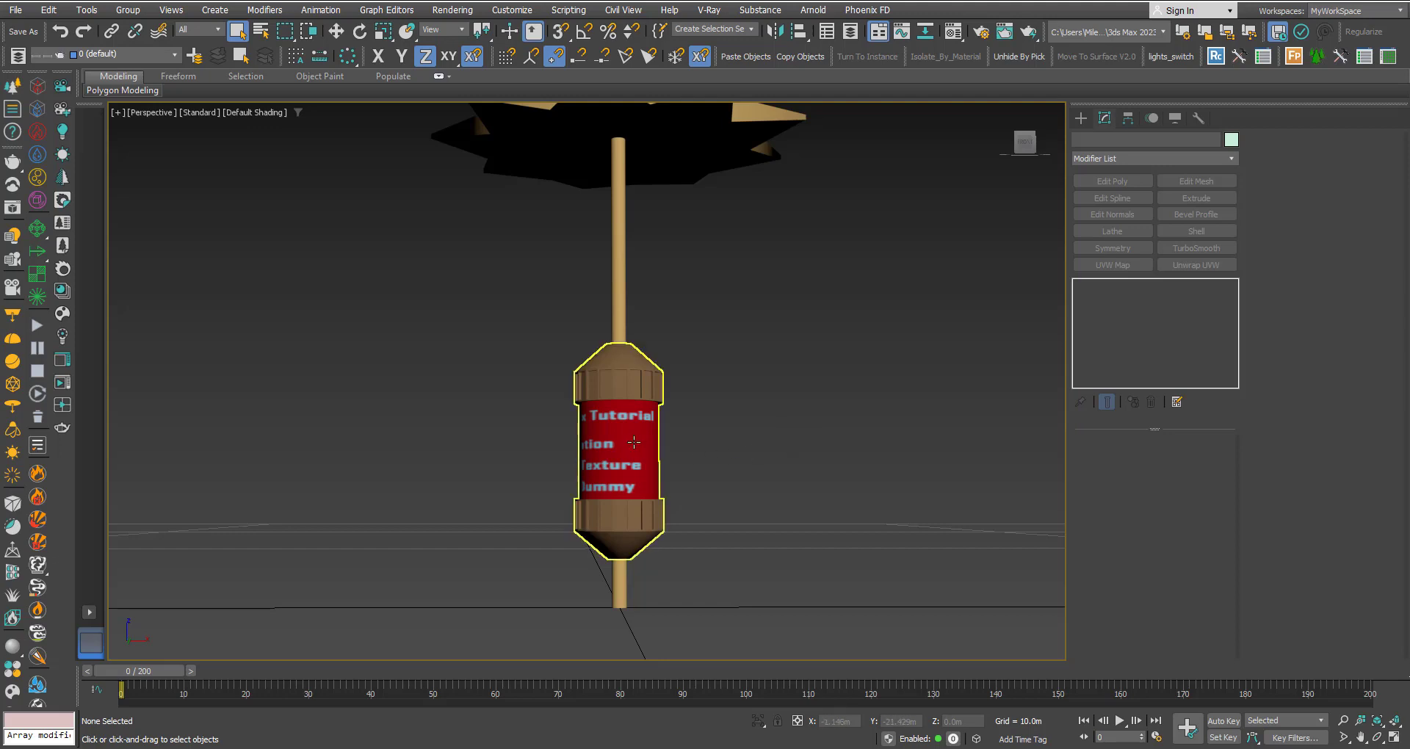
Reselect the cylinder to review its cylindrical UVW Map, then clear the selection
{"action": "left_click", "coordinate": [634, 441]}
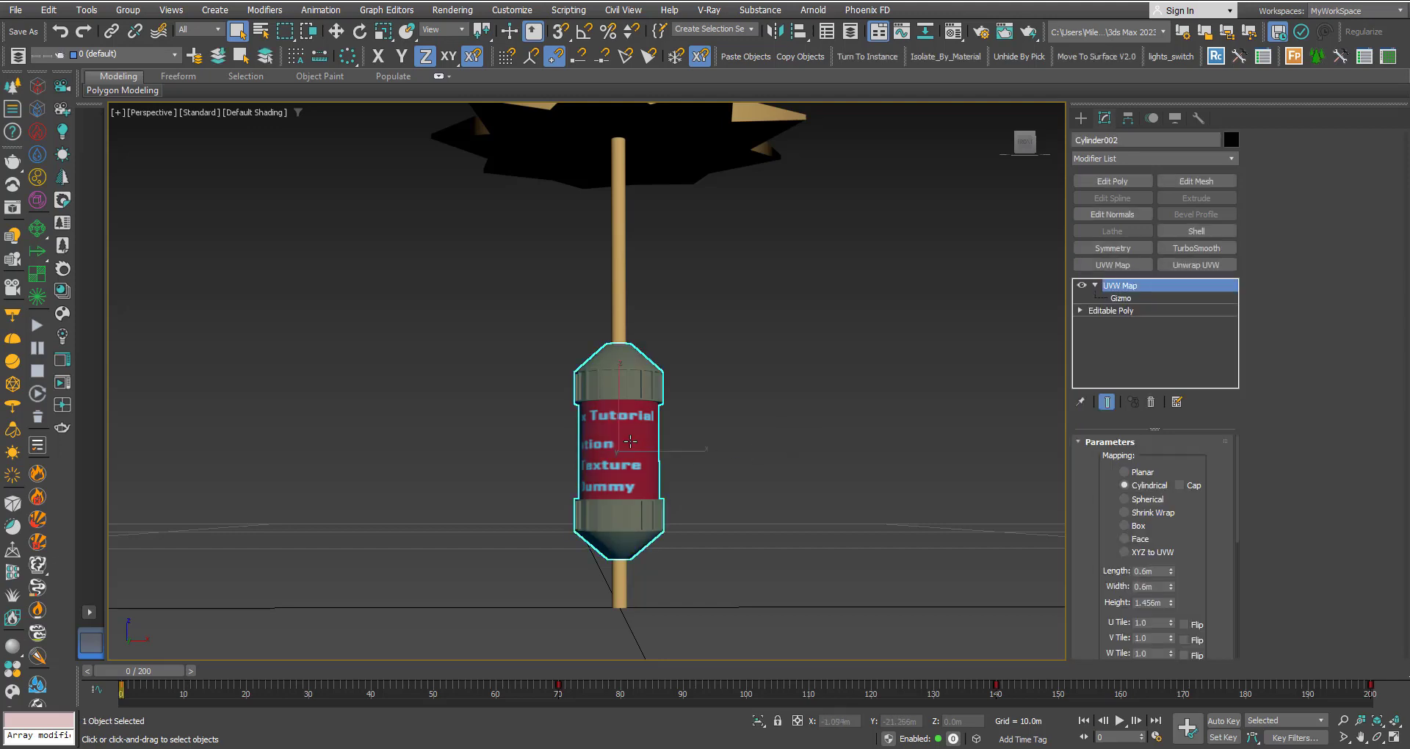
{"action": "left_click", "coordinate": [734, 448]}
{"action": "key", "text": "ctrl+z"}
{"action": "left_click", "coordinate": [755, 459]}
{"action": "key", "text": "ctrl+z"}
{"action": "left_click", "coordinate": [667, 498]}
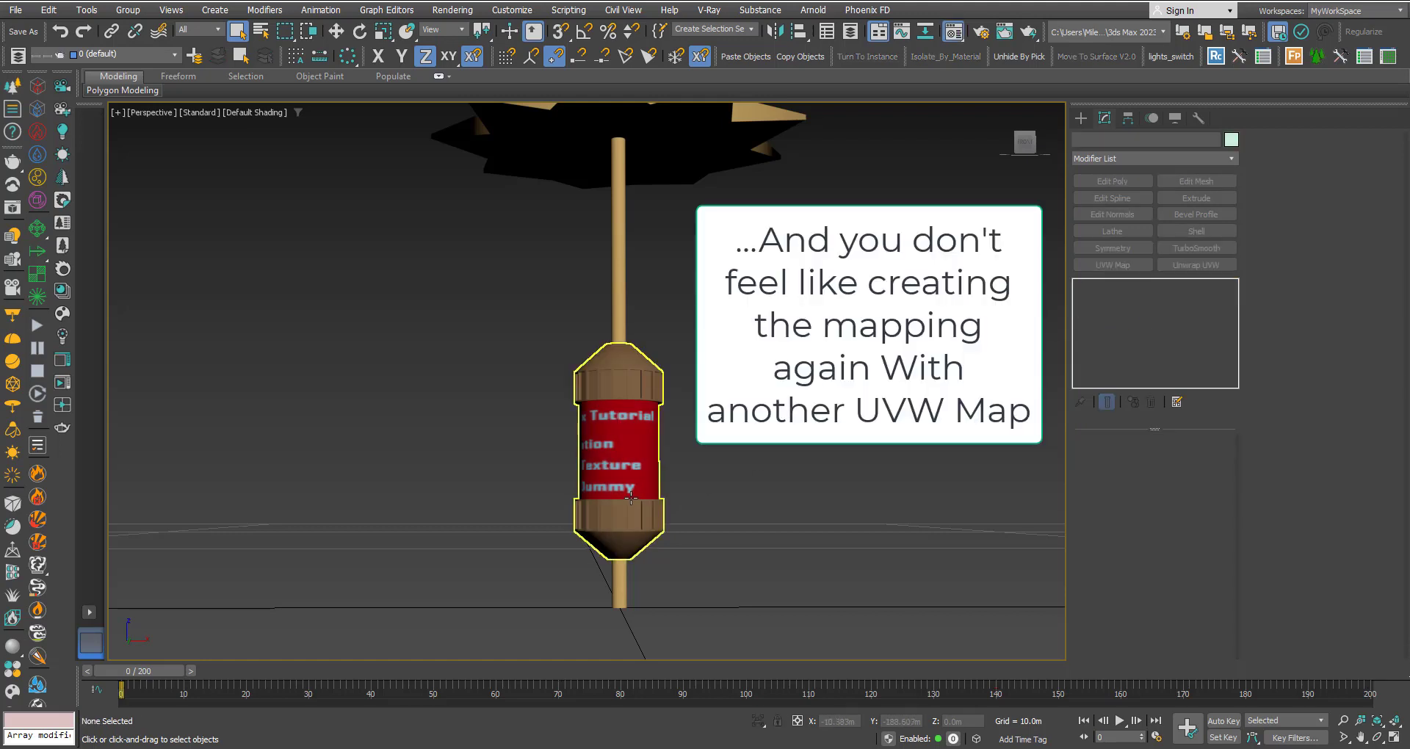
Try a higher U Offset on the picture sub-material's Diffuse bitmap in the Material Editor, then close it
{"action": "key", "text": "m"}
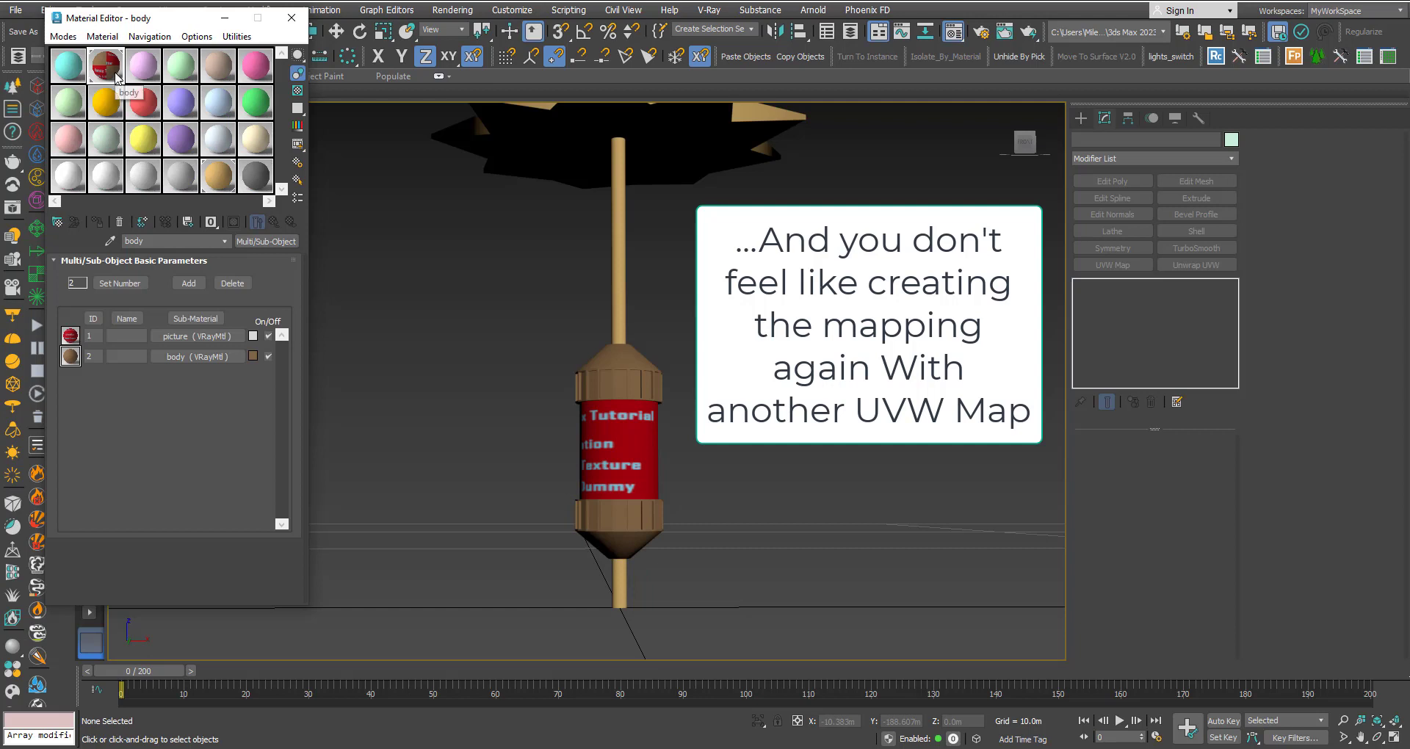
{"action": "left_click", "coordinate": [173, 336]}
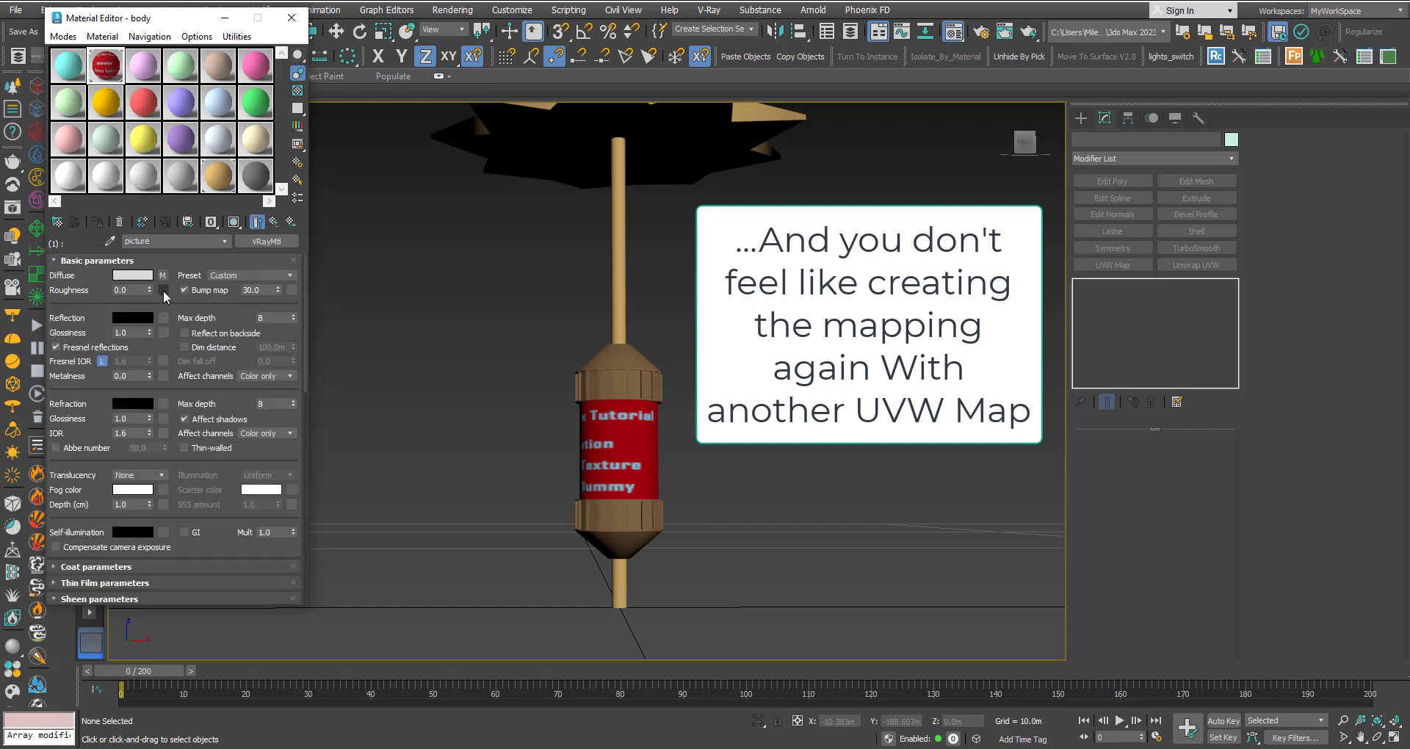
{"action": "left_click", "coordinate": [160, 303]}
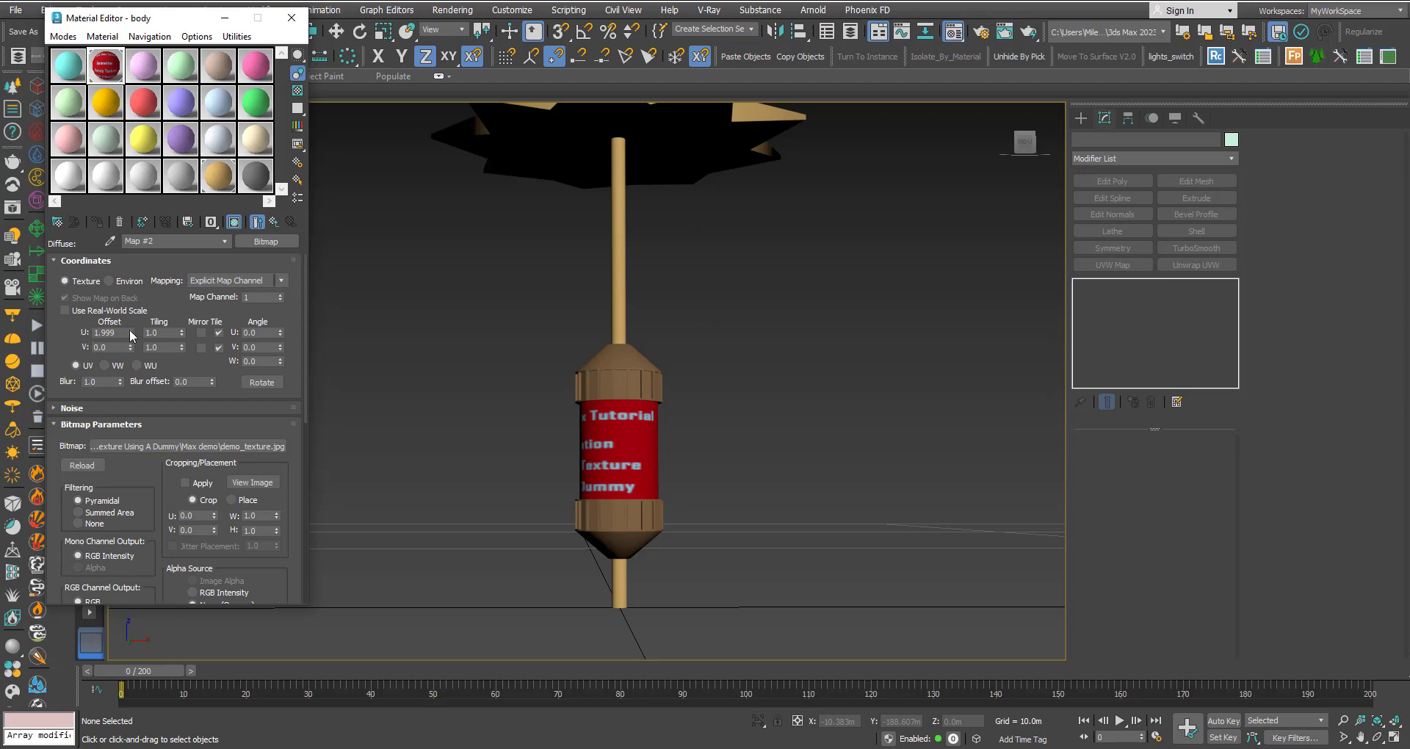
{"action": "left_click_drag", "start_coordinate": [131, 333], "coordinate": [132, 334]}
{"action": "left_click", "coordinate": [292, 18]}
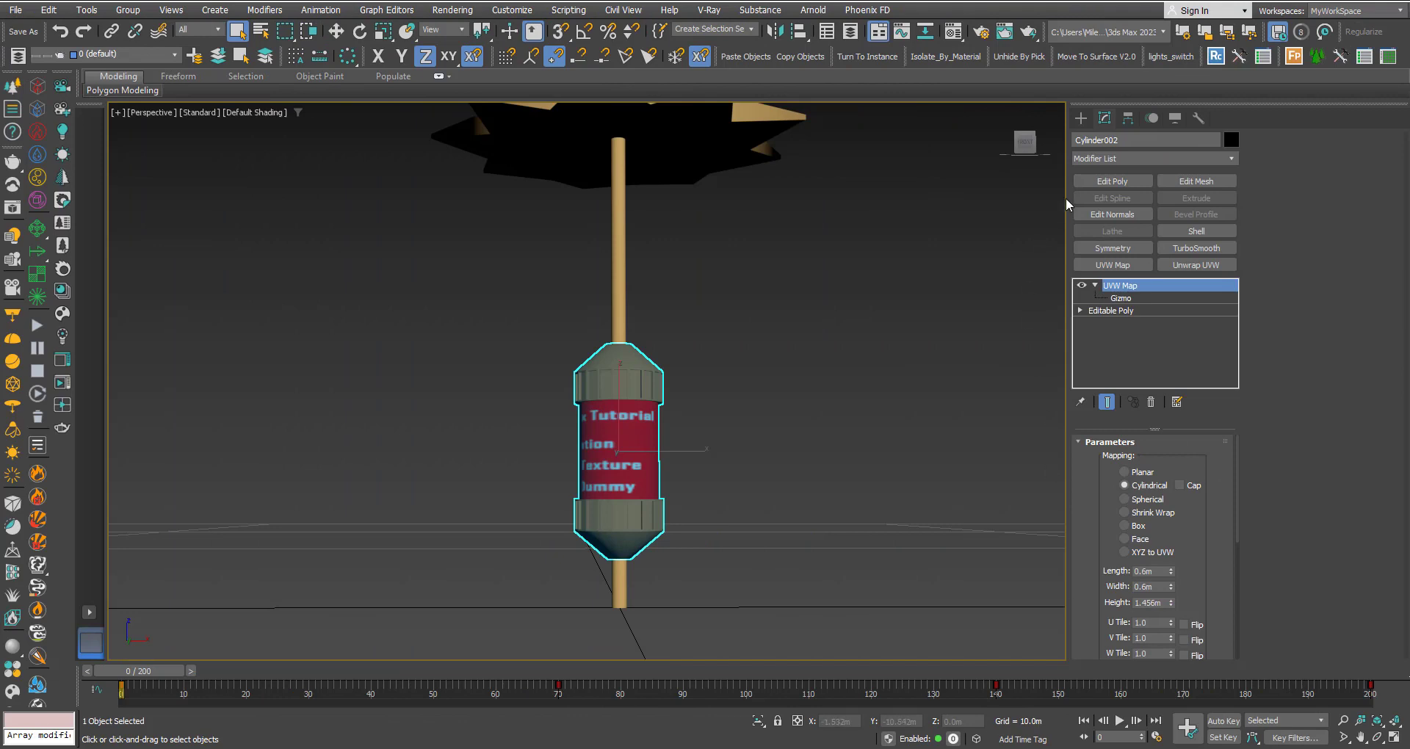
Create a Dummy helper near the ground beside the labelled cylinder
{"action": "left_click", "coordinate": [1080, 117]}
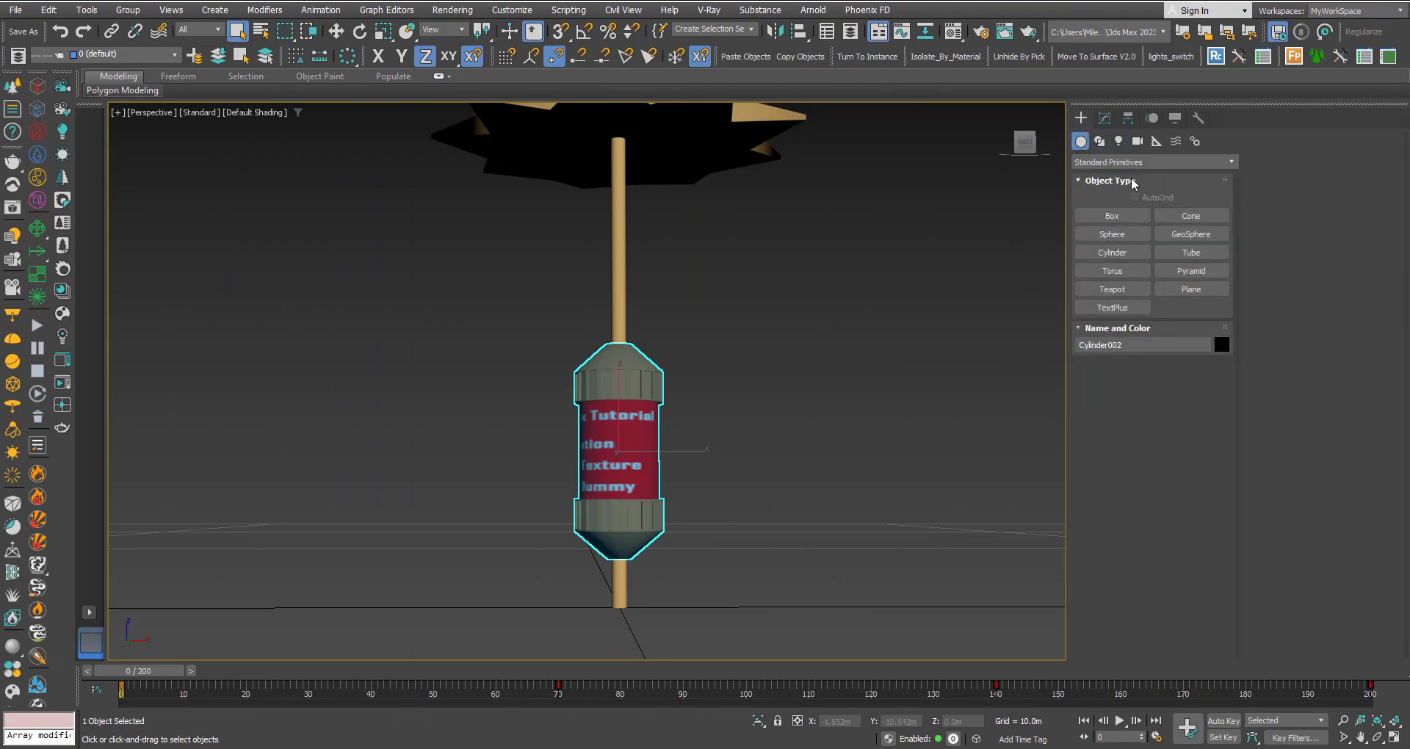
{"action": "left_click", "coordinate": [1155, 141]}
{"action": "left_click", "coordinate": [1112, 215]}
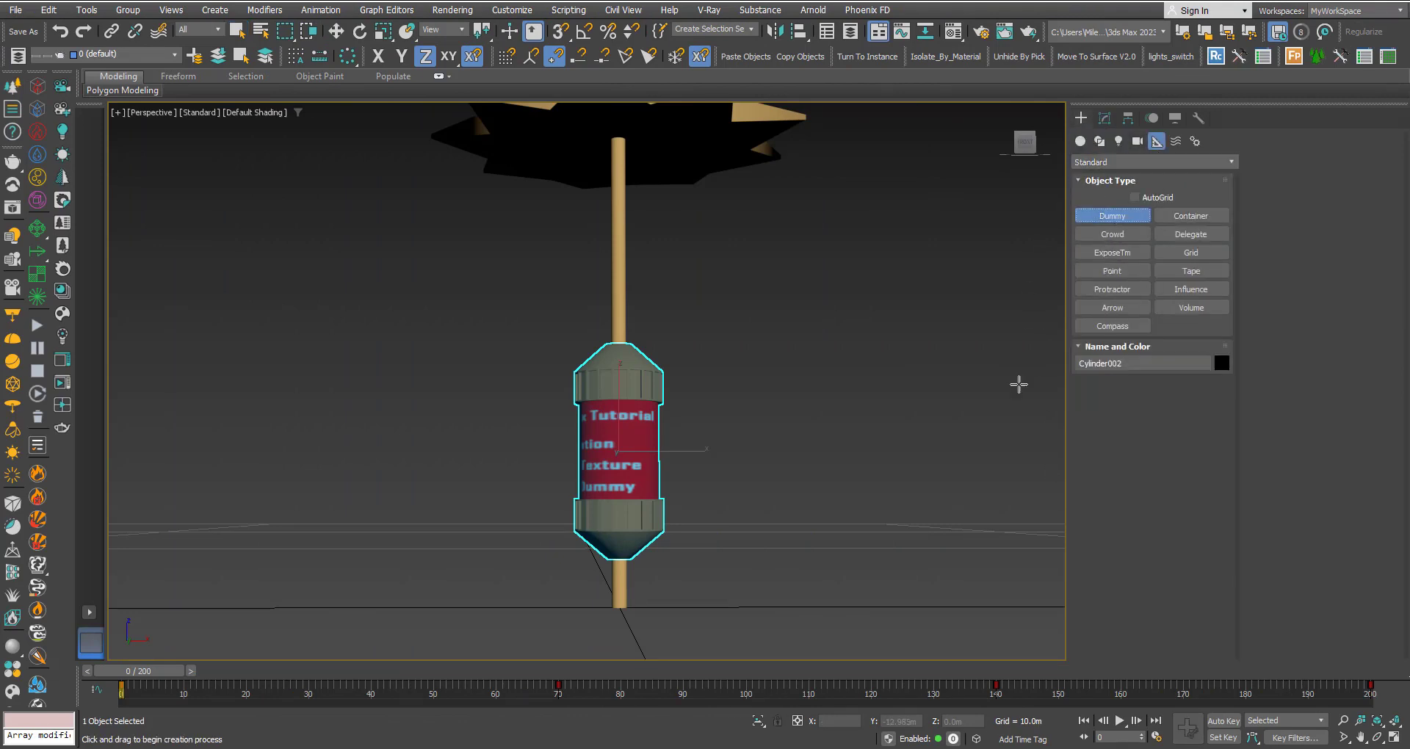
{"action": "left_click_drag", "start_coordinate": [802, 597], "coordinate": [802, 660]}
{"action": "right_click", "coordinate": [790, 575]}
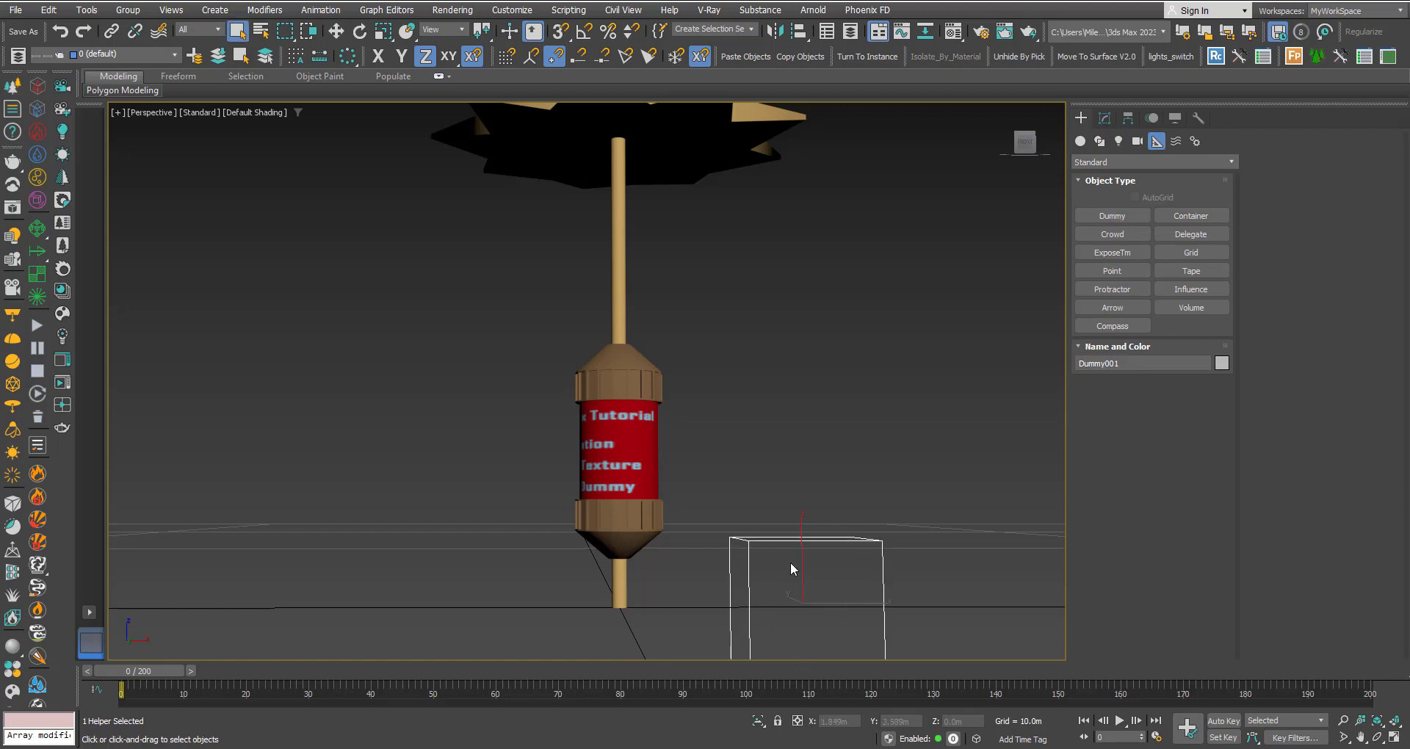
Align the dummy to the cylinder's centre, then reselect the labelled cylinder
{"action": "left_click", "coordinate": [799, 34]}
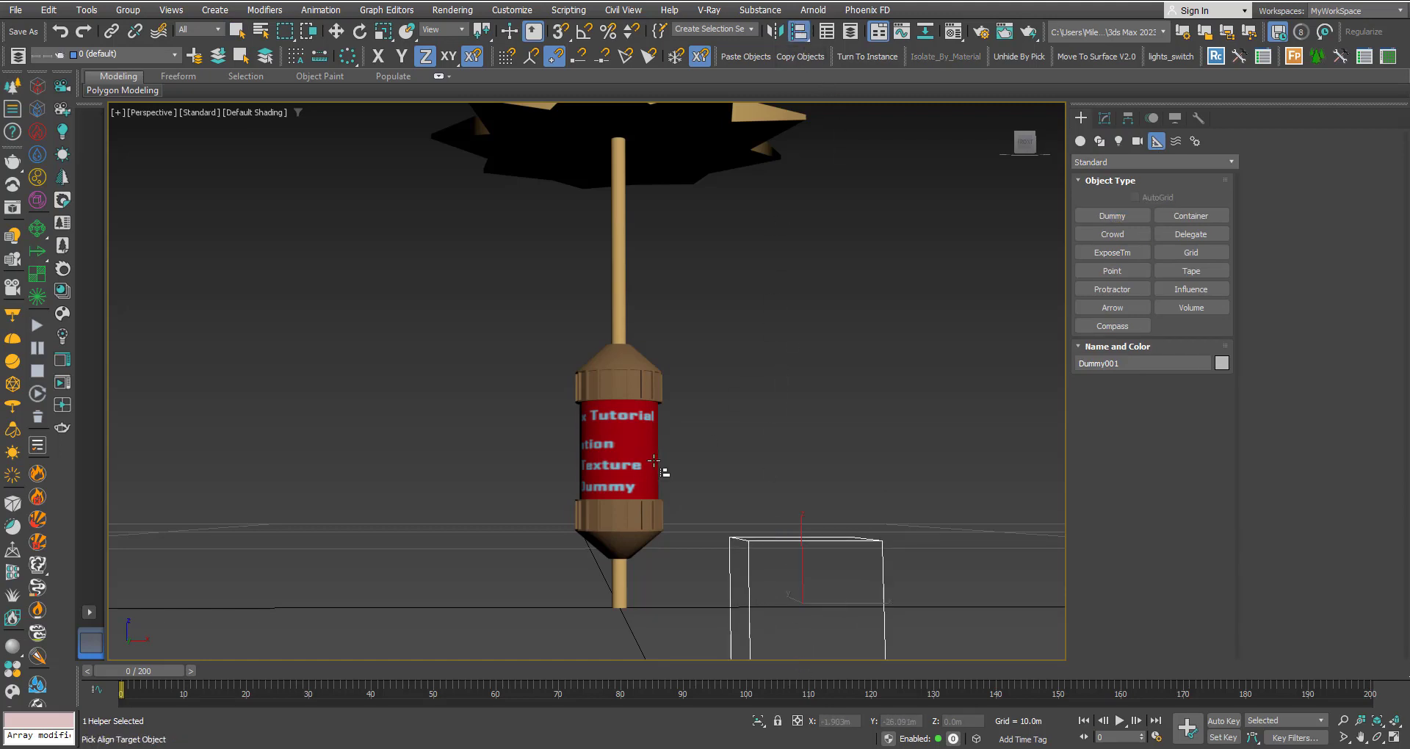
{"action": "left_click", "coordinate": [620, 461]}
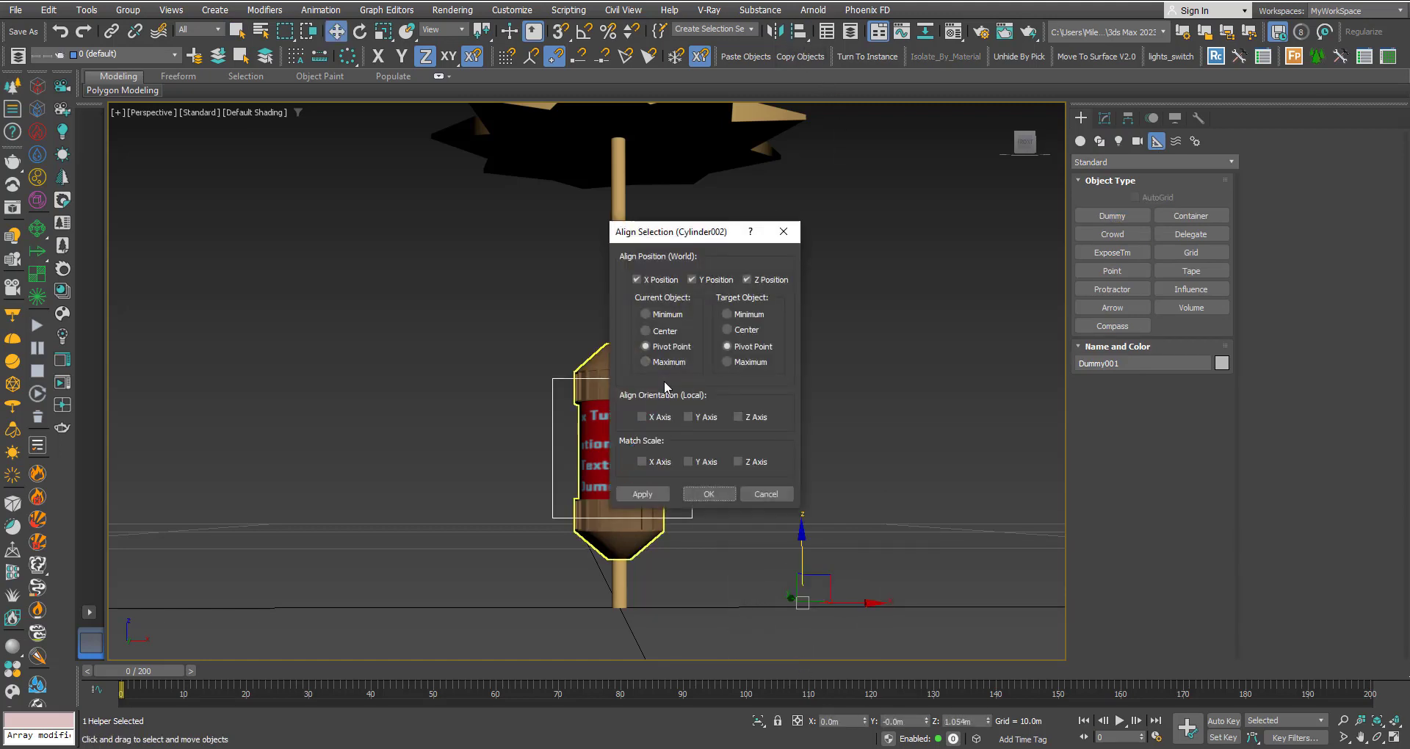
{"action": "left_click", "coordinate": [727, 330]}
{"action": "left_click_drag", "start_coordinate": [666, 235], "coordinate": [356, 248]}
{"action": "left_click", "coordinate": [404, 508]}
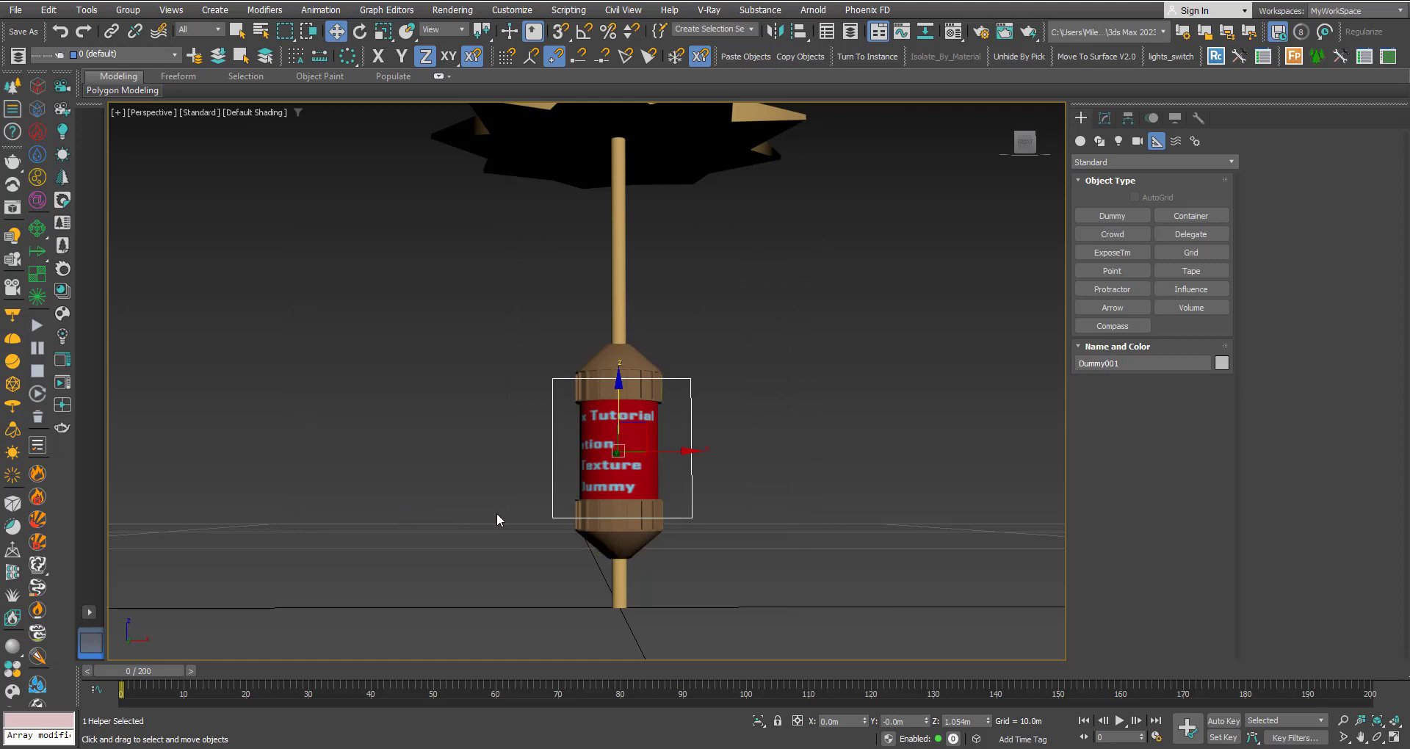
{"action": "left_click", "coordinate": [818, 427]}
{"action": "key", "text": "q"}
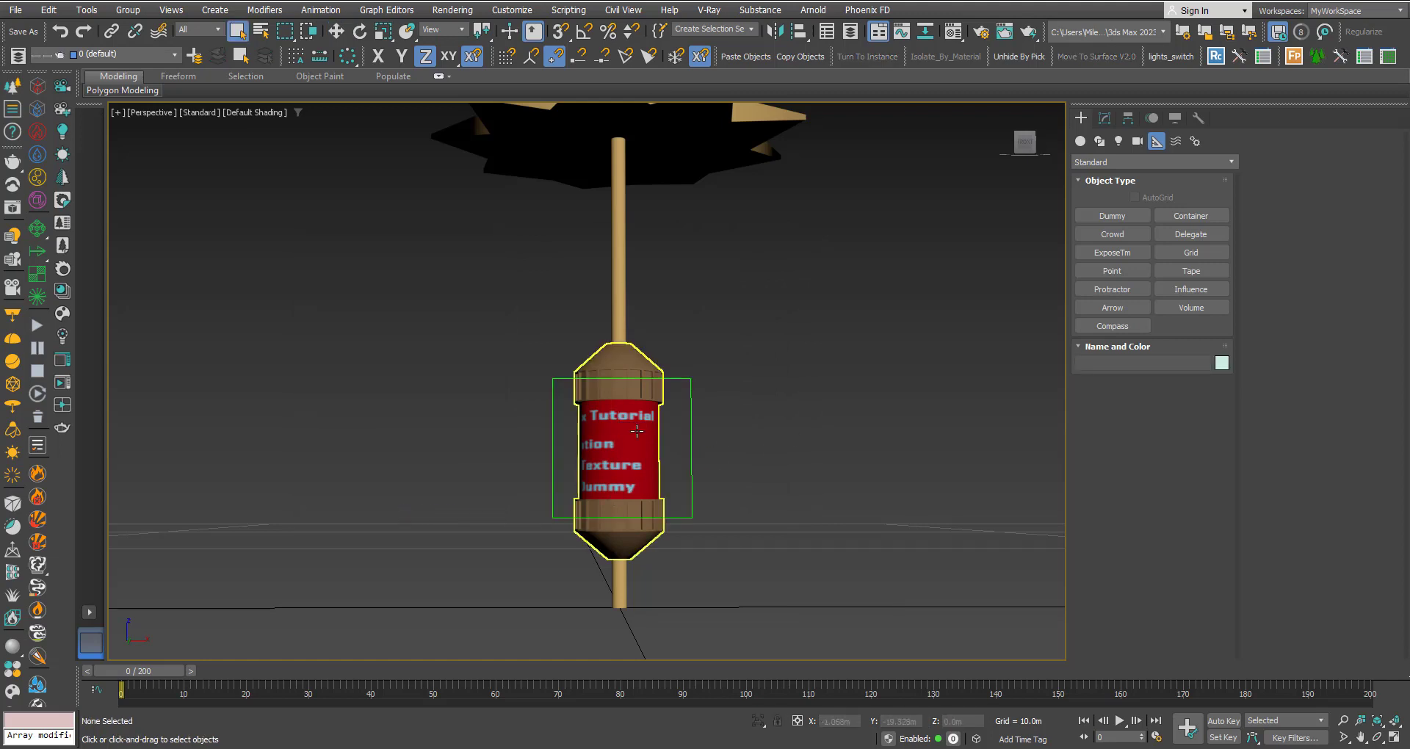
{"action": "left_click", "coordinate": [620, 431]}
Start Wire Parameters from the cylinder's UVW Map gizmo Z Rotation to Dummy001's Z Rotation
{"action": "right_click", "coordinate": [620, 432]}
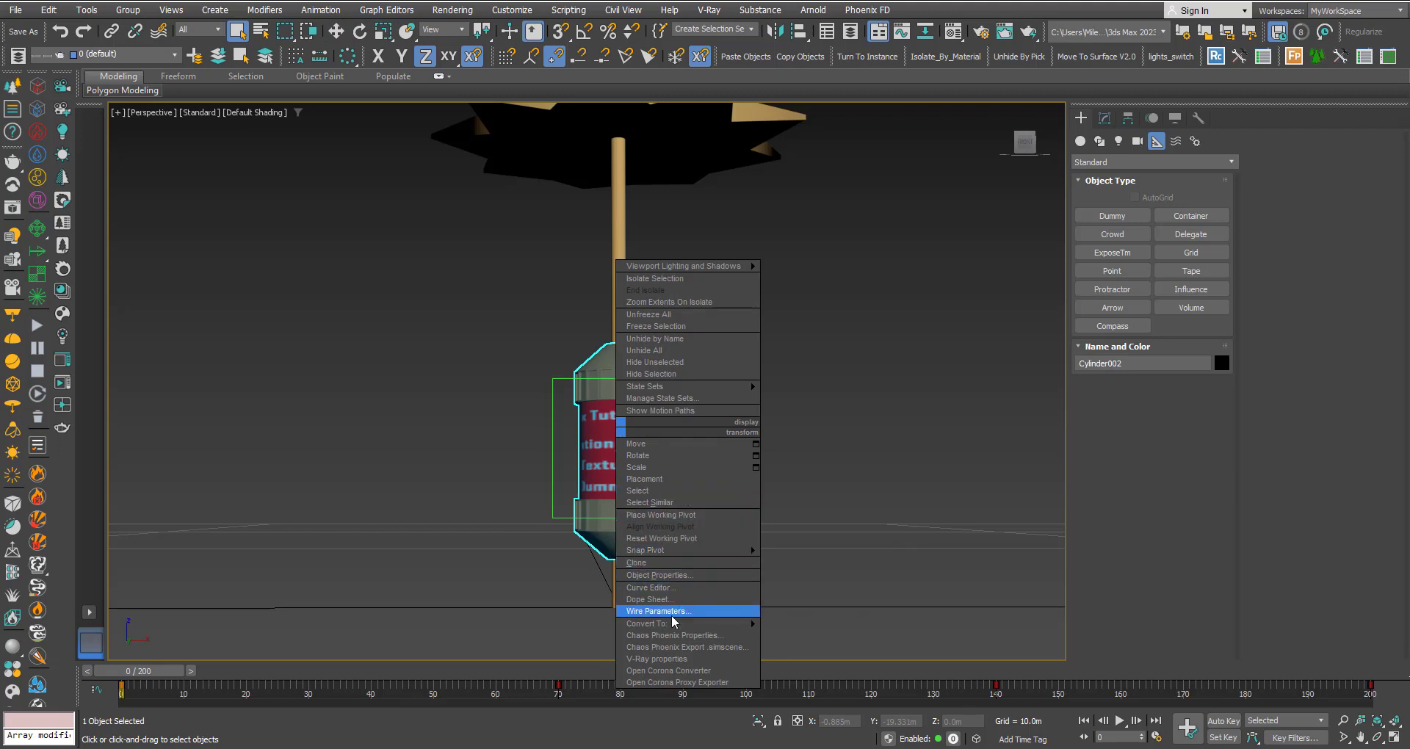
{"action": "left_click", "coordinate": [644, 613]}
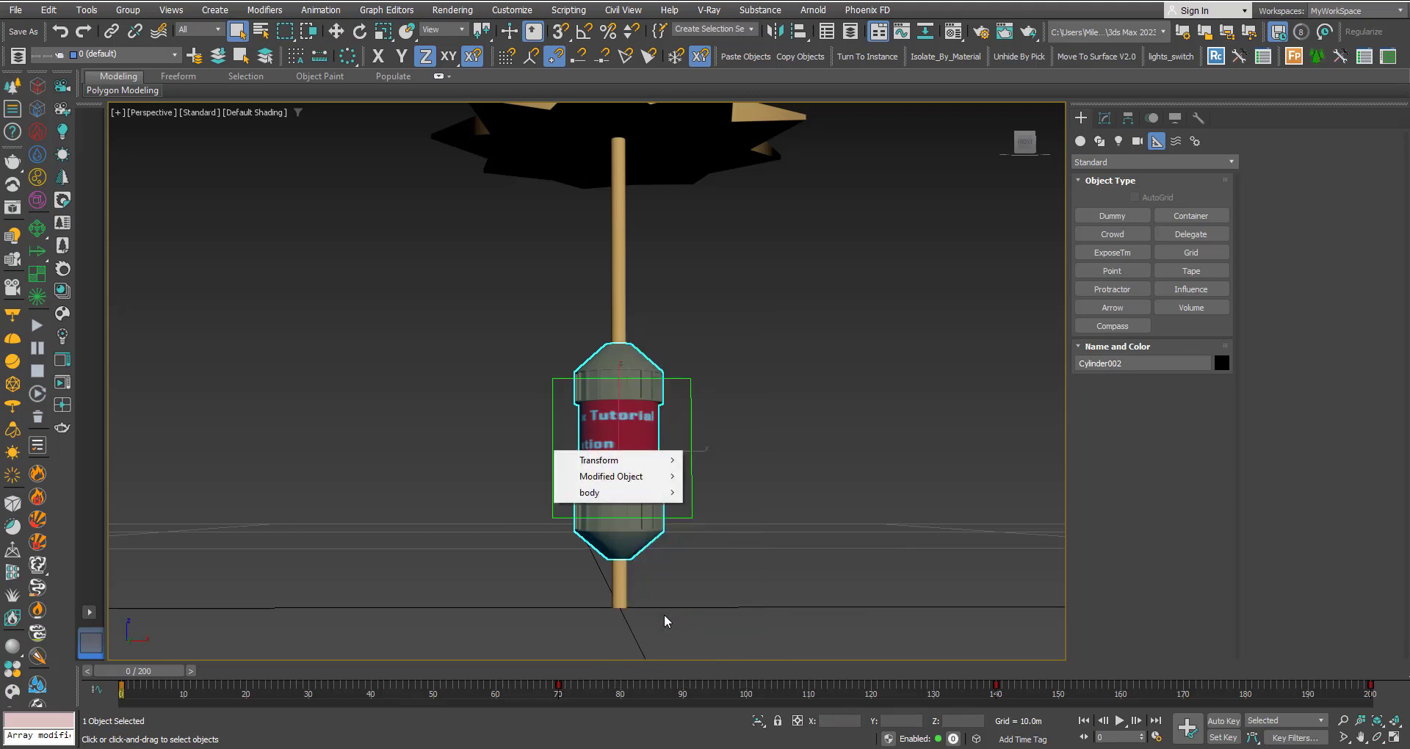
{"action": "mouse_move", "coordinate": [610, 476]}
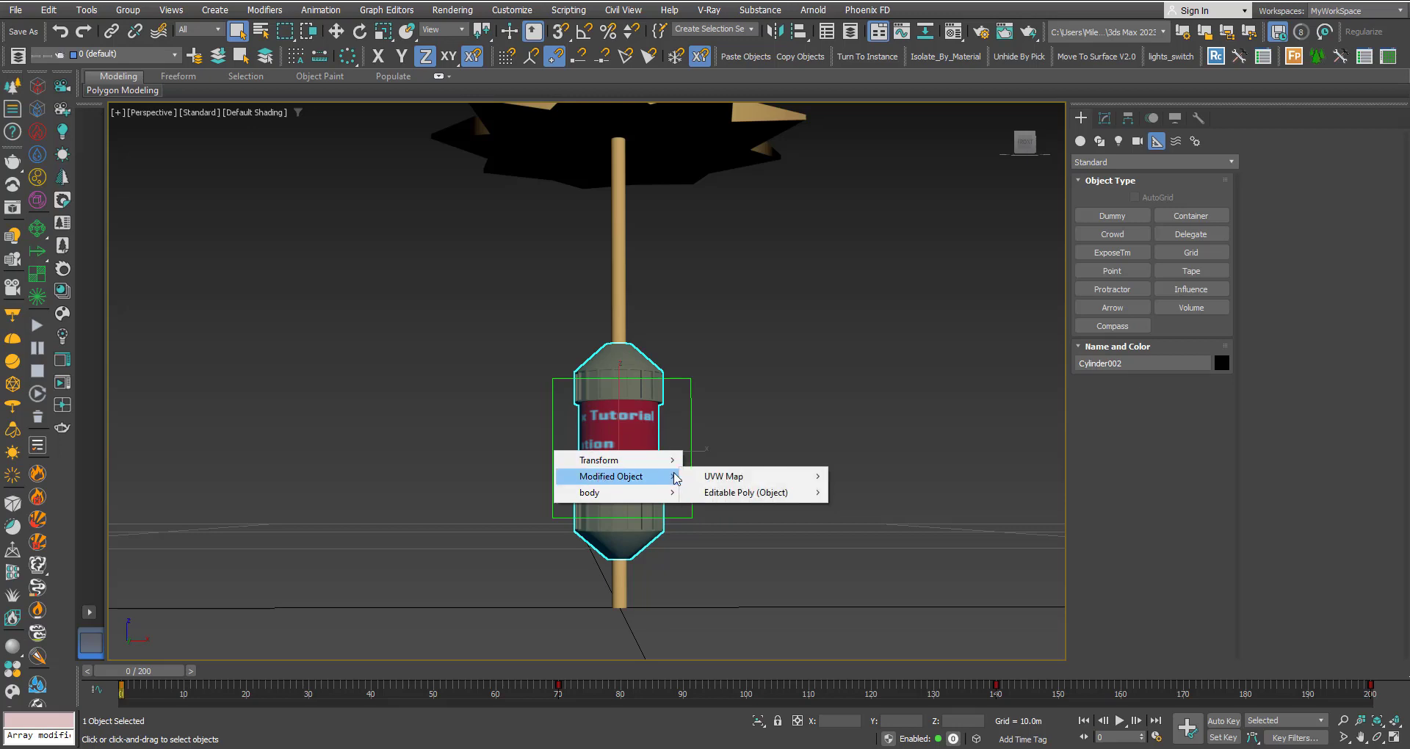
{"action": "mouse_move", "coordinate": [724, 476]}
{"action": "mouse_move", "coordinate": [954, 492]}
{"action": "left_click", "coordinate": [1051, 524]}
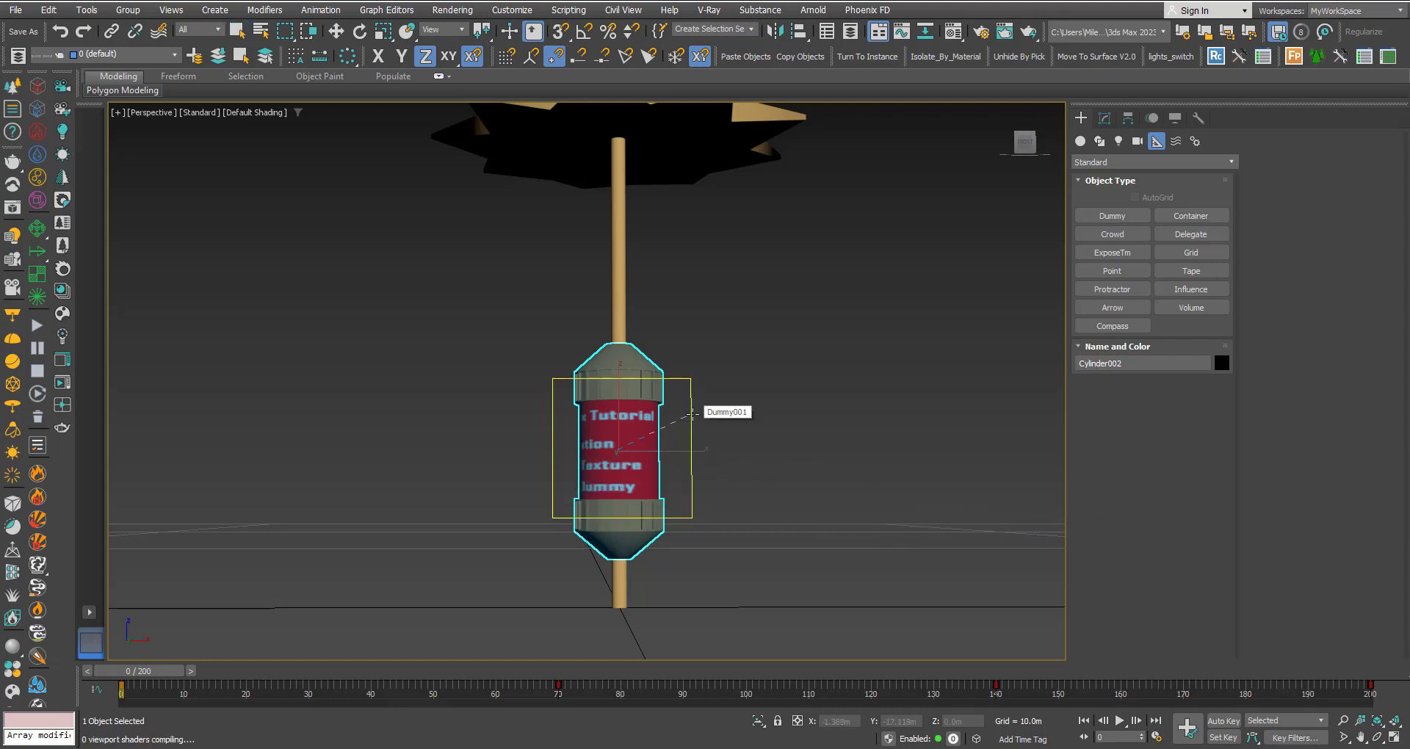
{"action": "left_click", "coordinate": [692, 413]}
{"action": "mouse_move", "coordinate": [685, 424]}
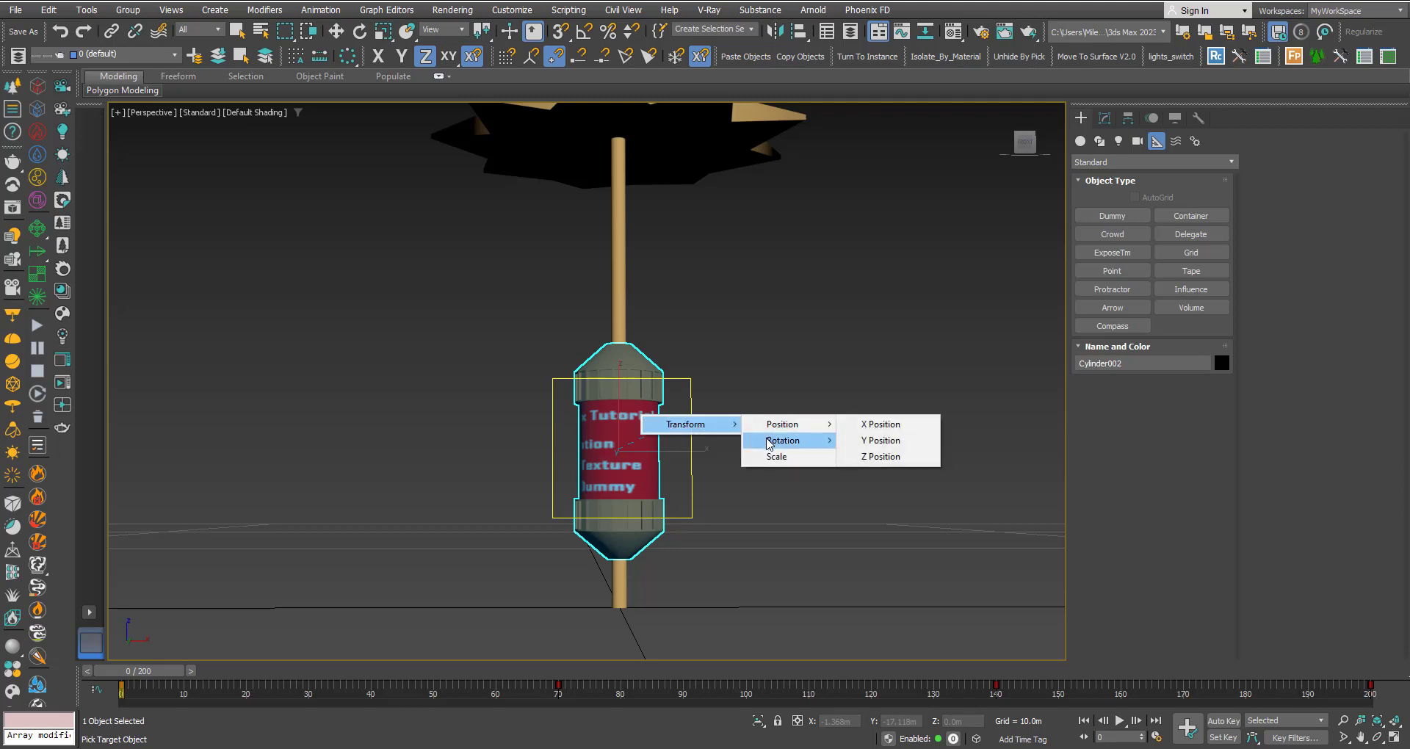
{"action": "mouse_move", "coordinate": [784, 440]}
{"action": "left_click", "coordinate": [884, 472]}
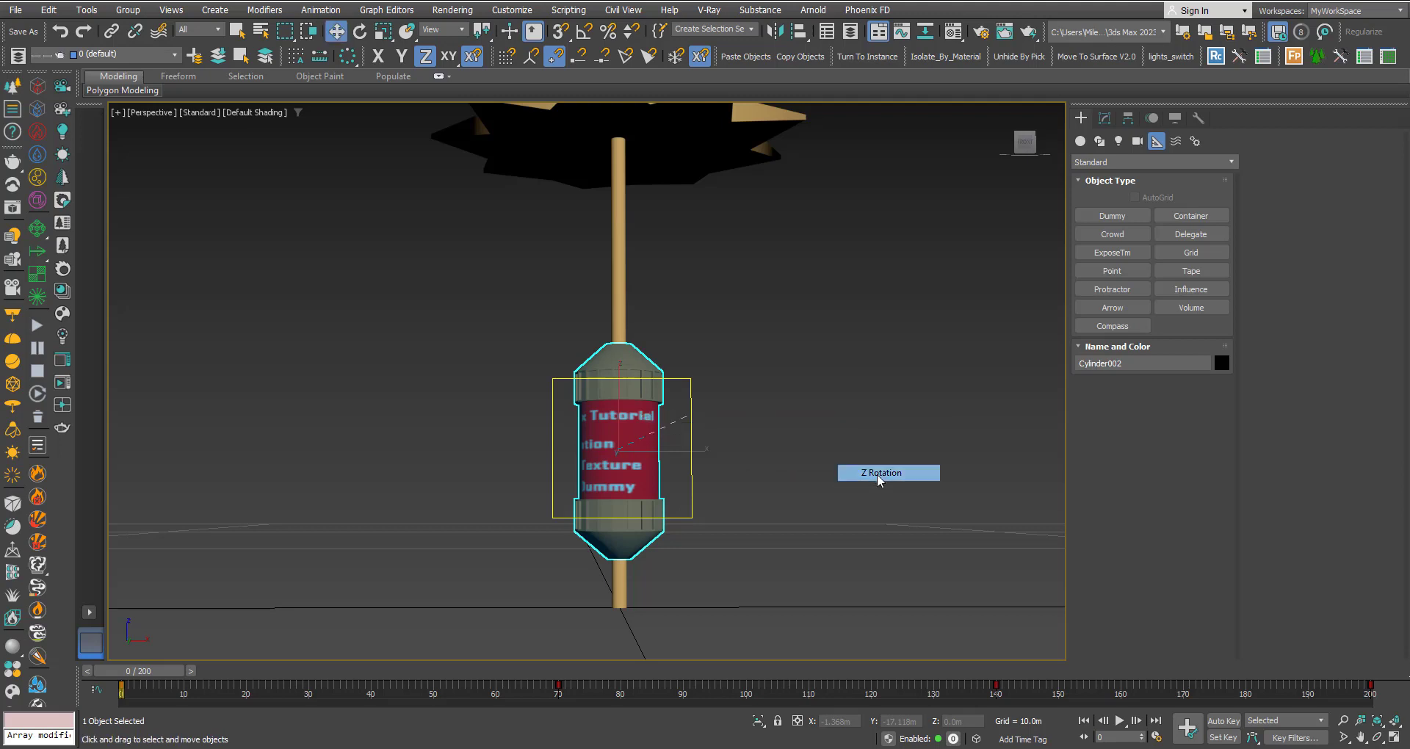
{"action": "left_click_drag", "start_coordinate": [661, 230], "coordinate": [285, 116]}
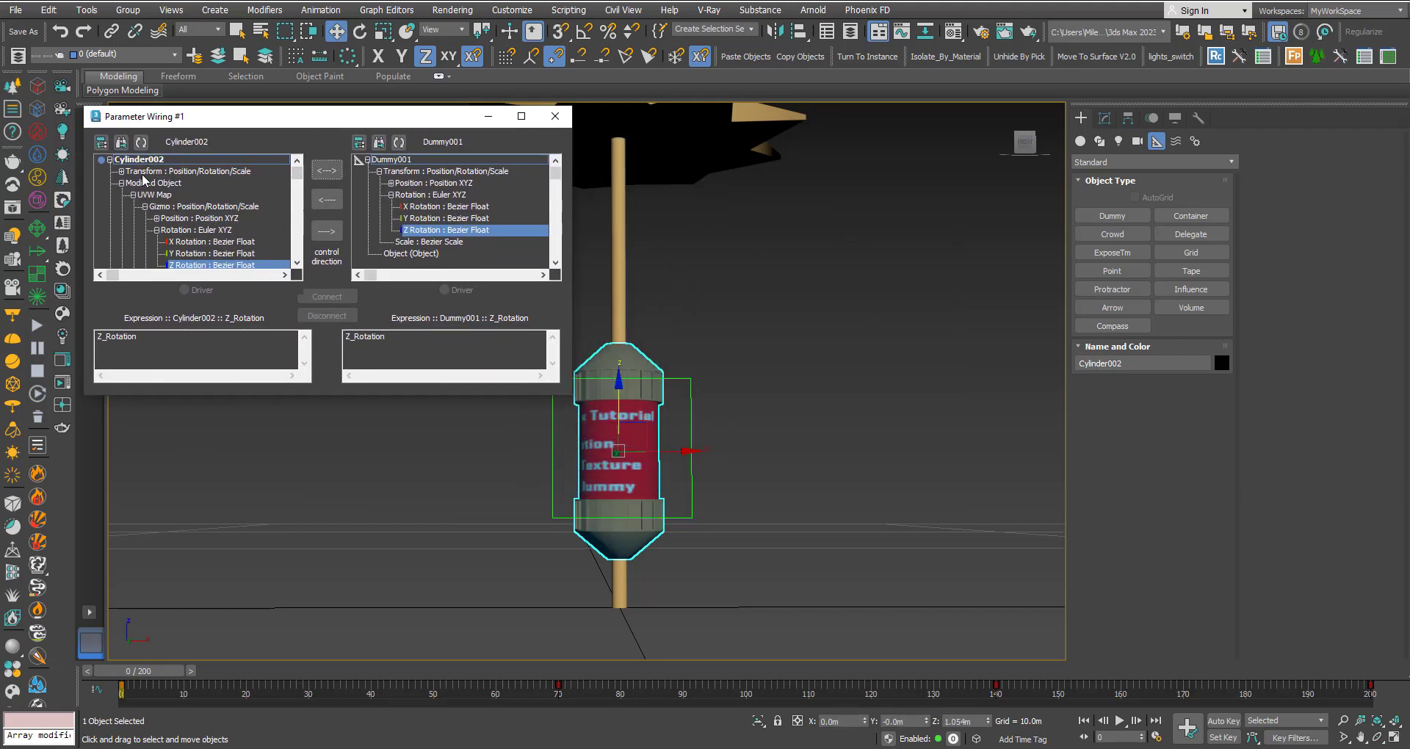
Connect a one-way wire so Dummy001's Z rotation drives Cylinder002's gizmo Z rotation
{"action": "left_click", "coordinate": [297, 262]}
{"action": "left_click", "coordinate": [296, 262]}
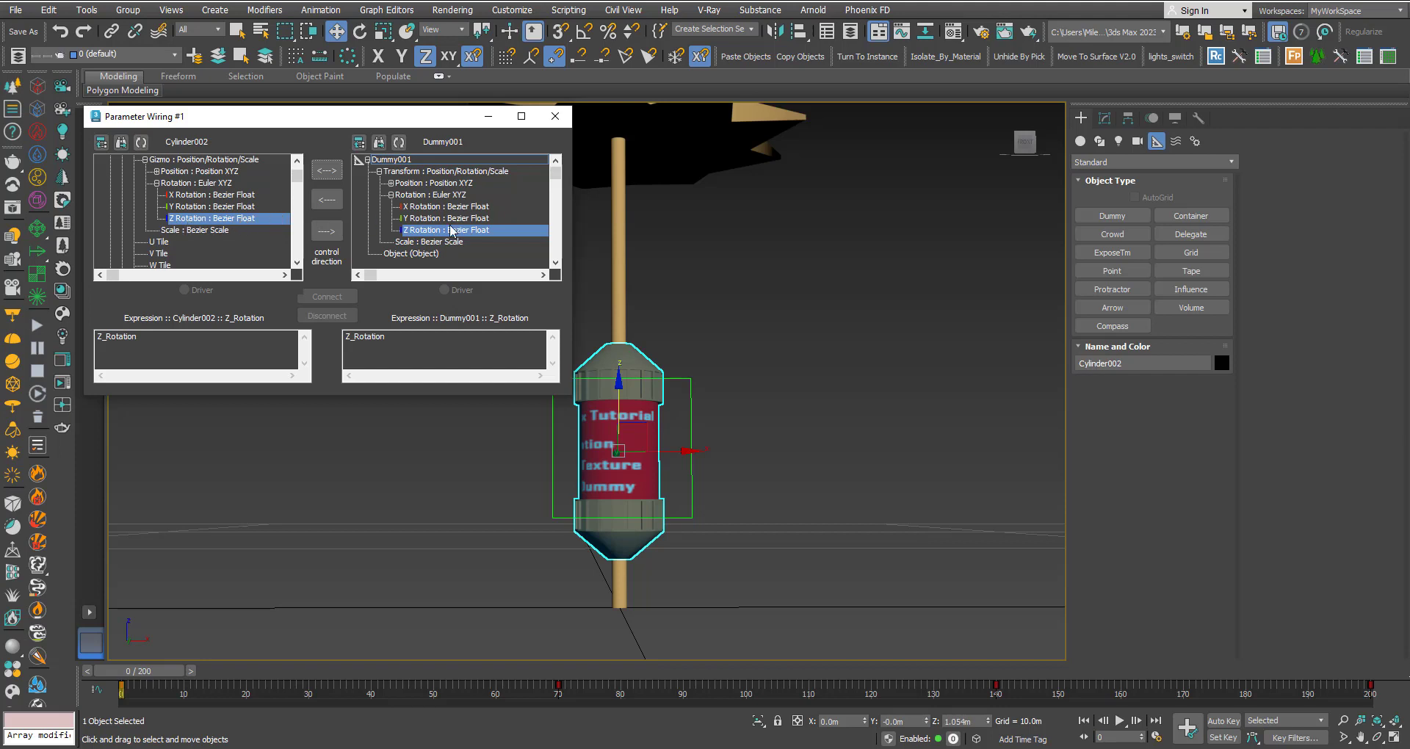
{"action": "left_click", "coordinate": [330, 175]}
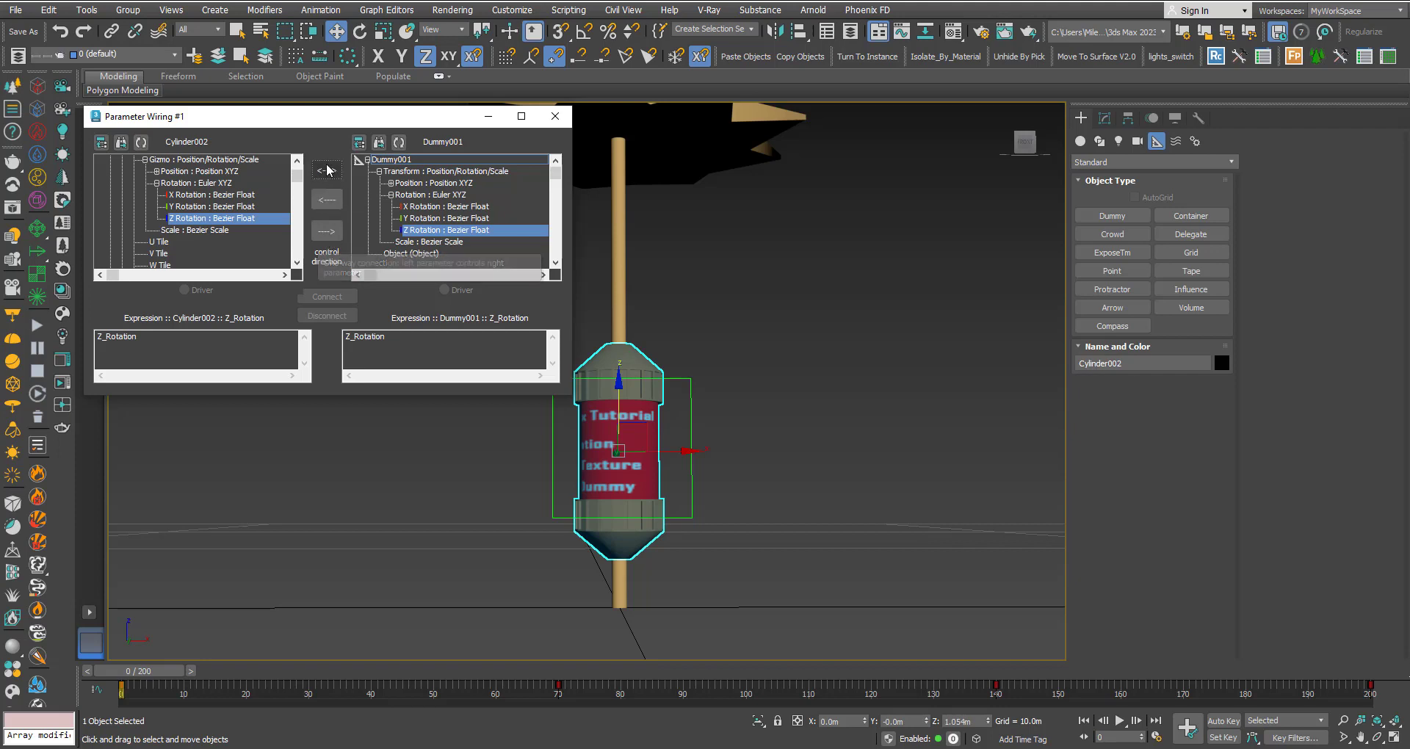
{"action": "left_click", "coordinate": [321, 178]}
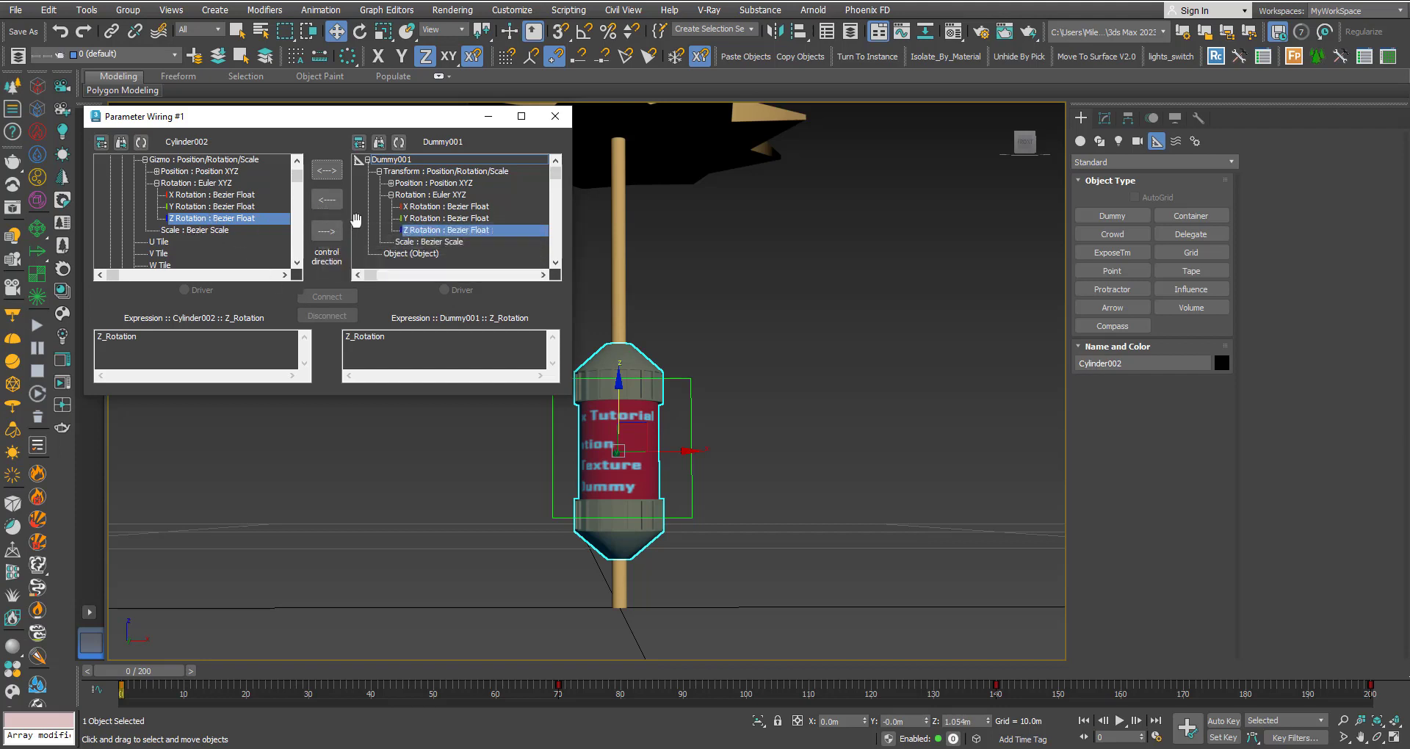
{"action": "left_click", "coordinate": [324, 203]}
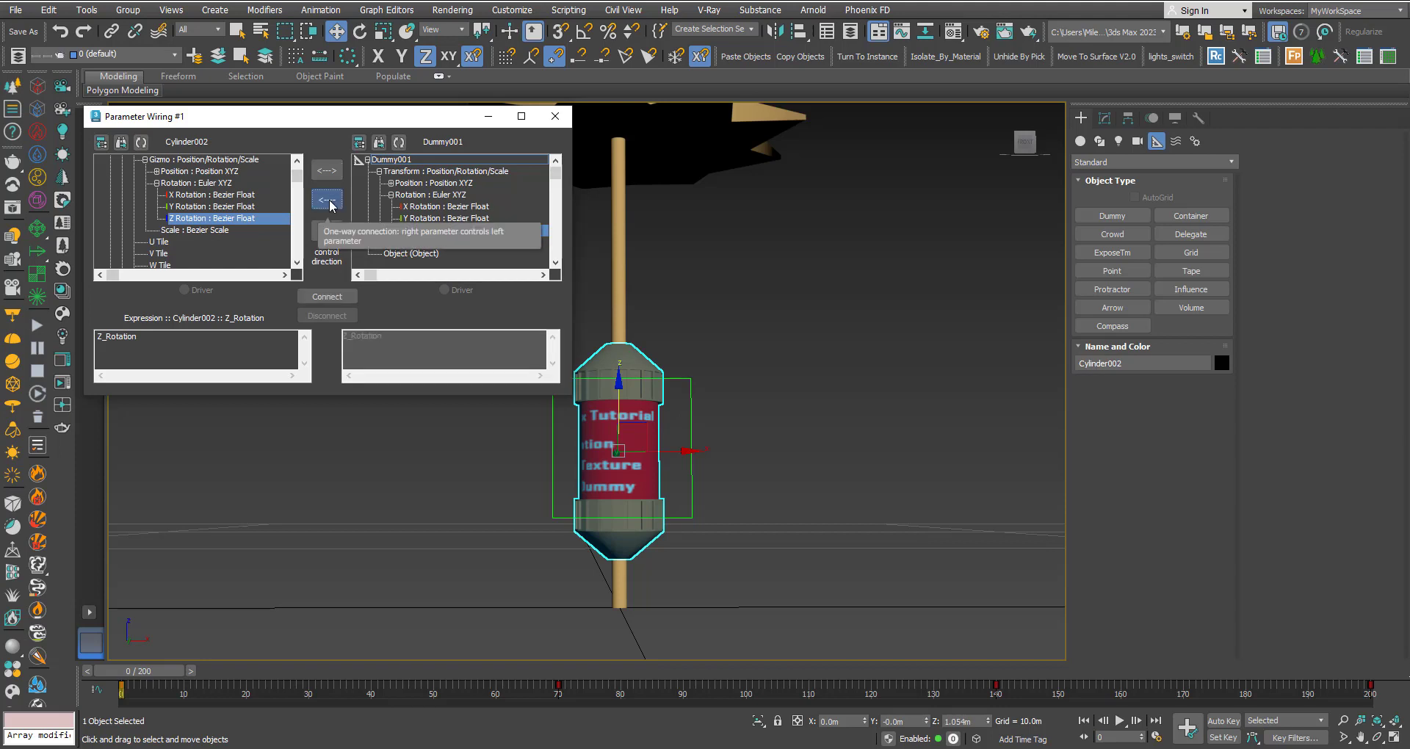
{"action": "left_click", "coordinate": [327, 297]}
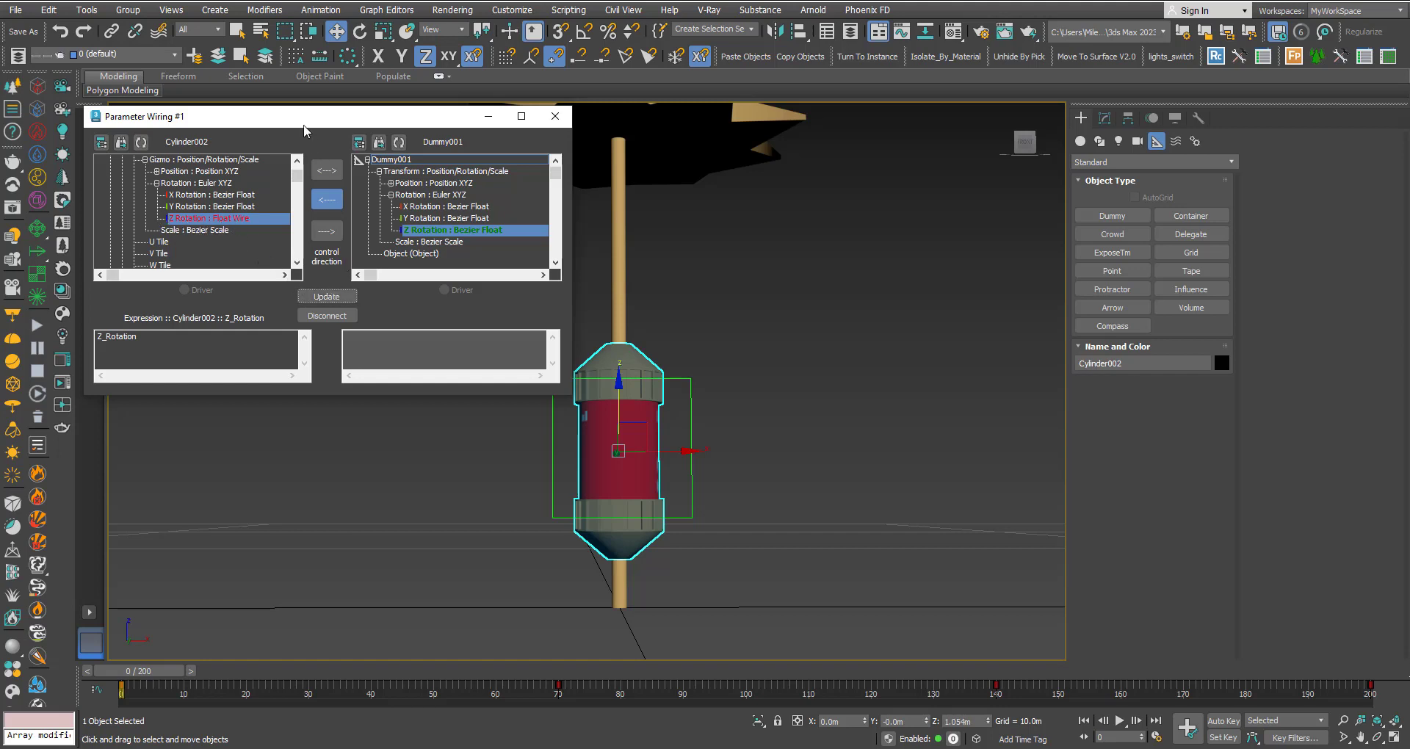
Select Dummy001 and rotate it about Z to roughly -77° to test the texture wire
{"action": "left_click_drag", "start_coordinate": [298, 119], "coordinate": [266, 43]}
{"action": "right_click", "coordinate": [597, 434]}
{"action": "key", "text": "Escape"}
{"action": "left_click", "coordinate": [482, 509]}
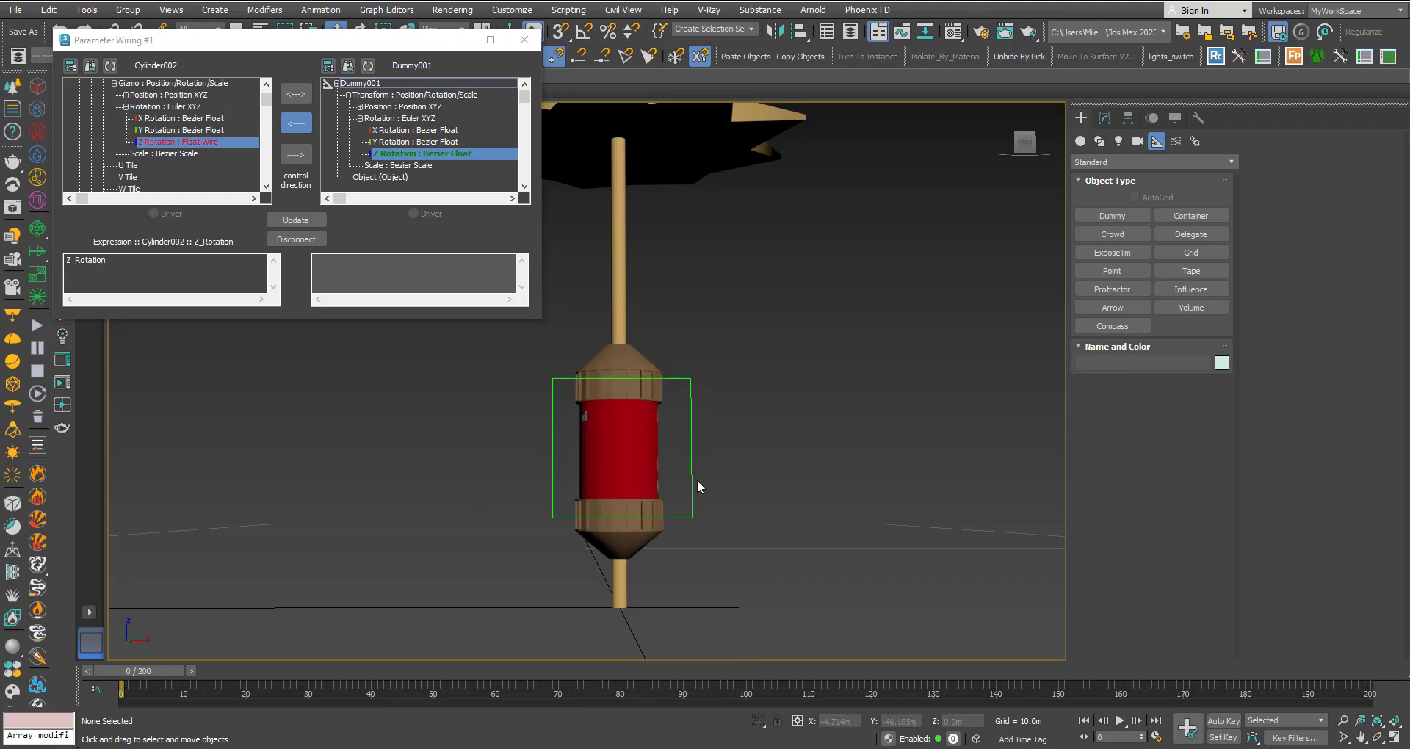
{"action": "left_click", "coordinate": [692, 477]}
{"action": "key", "text": "e"}
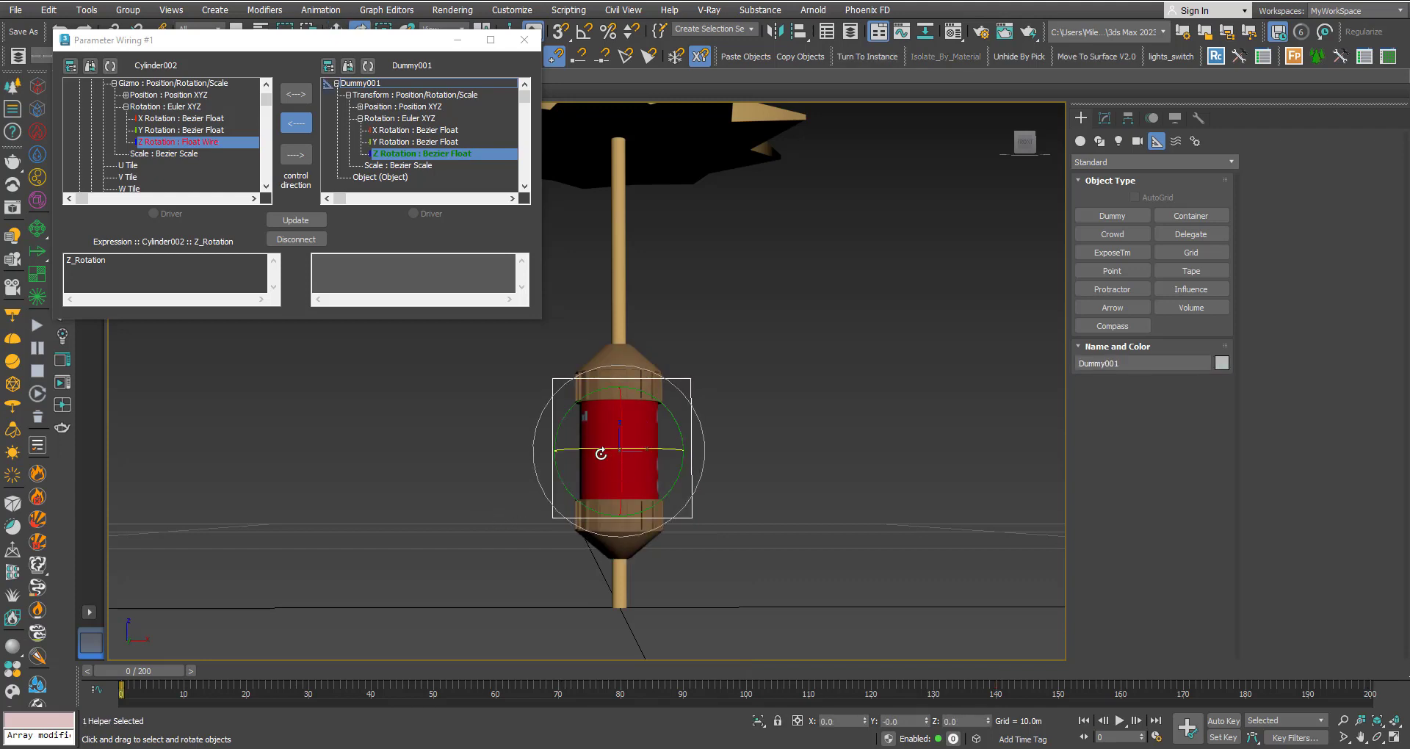
{"action": "mouse_move", "coordinate": [646, 449]}
{"action": "left_mouse_down"}
{"action": "mouse_move", "coordinate": [670, 450]}
{"action": "mouse_move", "coordinate": [414, 444]}
{"action": "mouse_move", "coordinate": [524, 449]}
{"action": "left_mouse_up"}
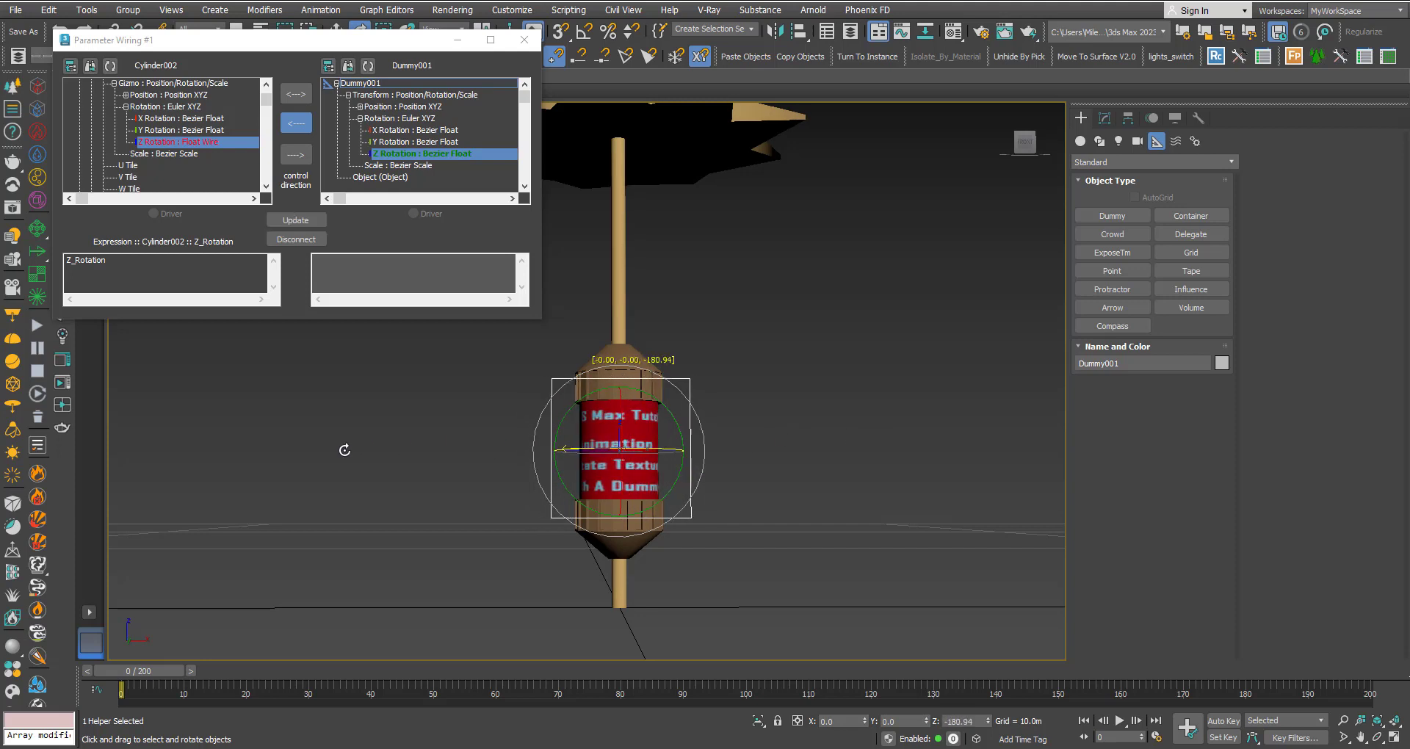
{"action": "left_click_drag", "start_coordinate": [524, 449], "coordinate": [478, 463]}
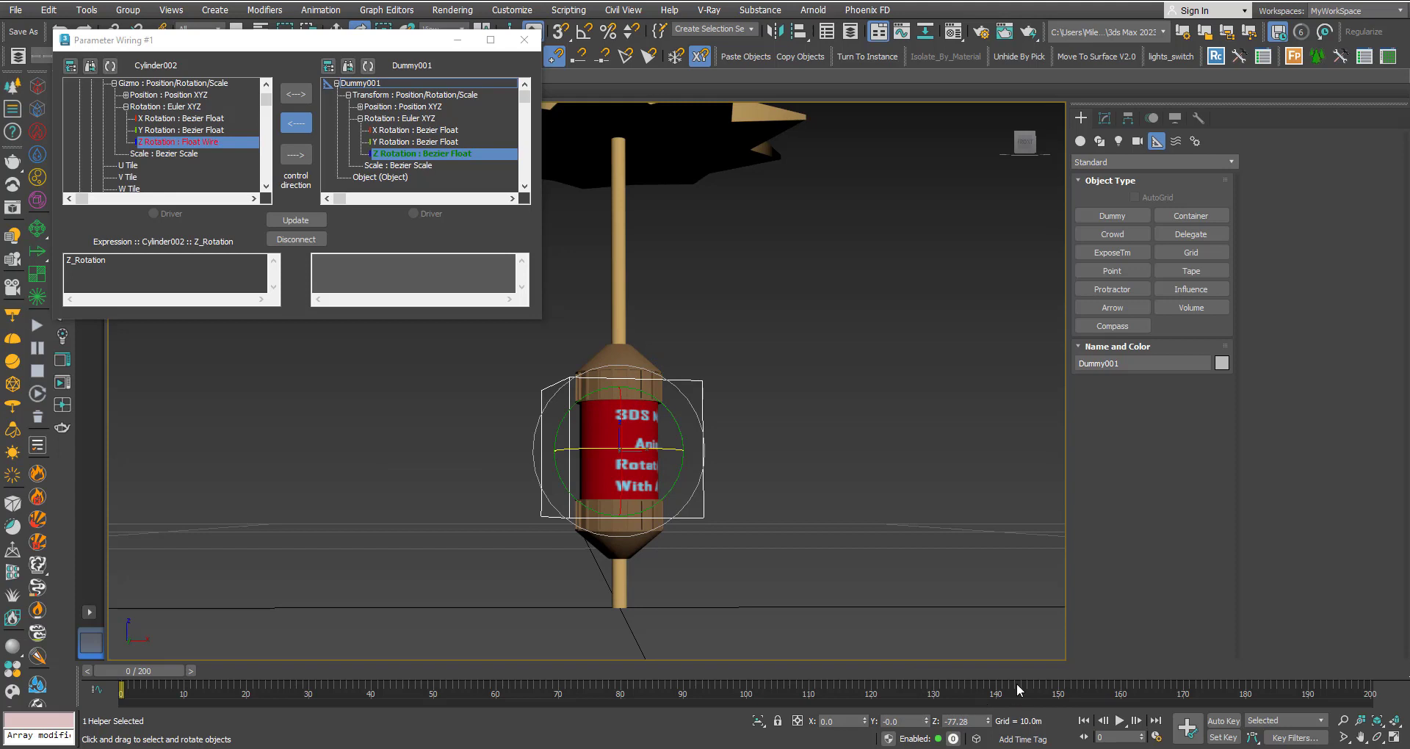
With Auto Key, rotate Dummy001 on Z at frames 60, 140 and 200, then return to frame 0
{"action": "left_click", "coordinate": [1224, 722]}
{"action": "left_click_drag", "start_coordinate": [177, 672], "coordinate": [527, 674]}
{"action": "key", "text": "e"}
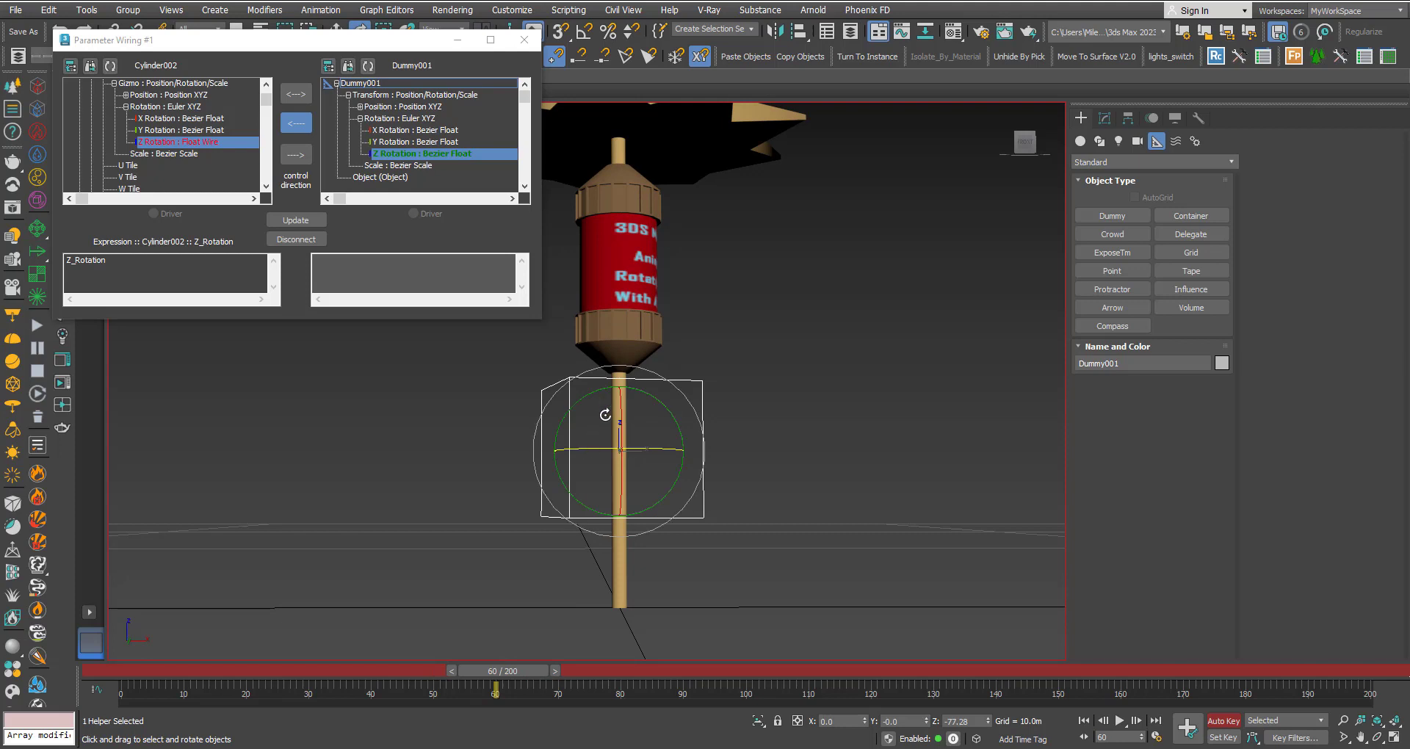
{"action": "left_click_drag", "start_coordinate": [591, 448], "coordinate": [887, 453]}
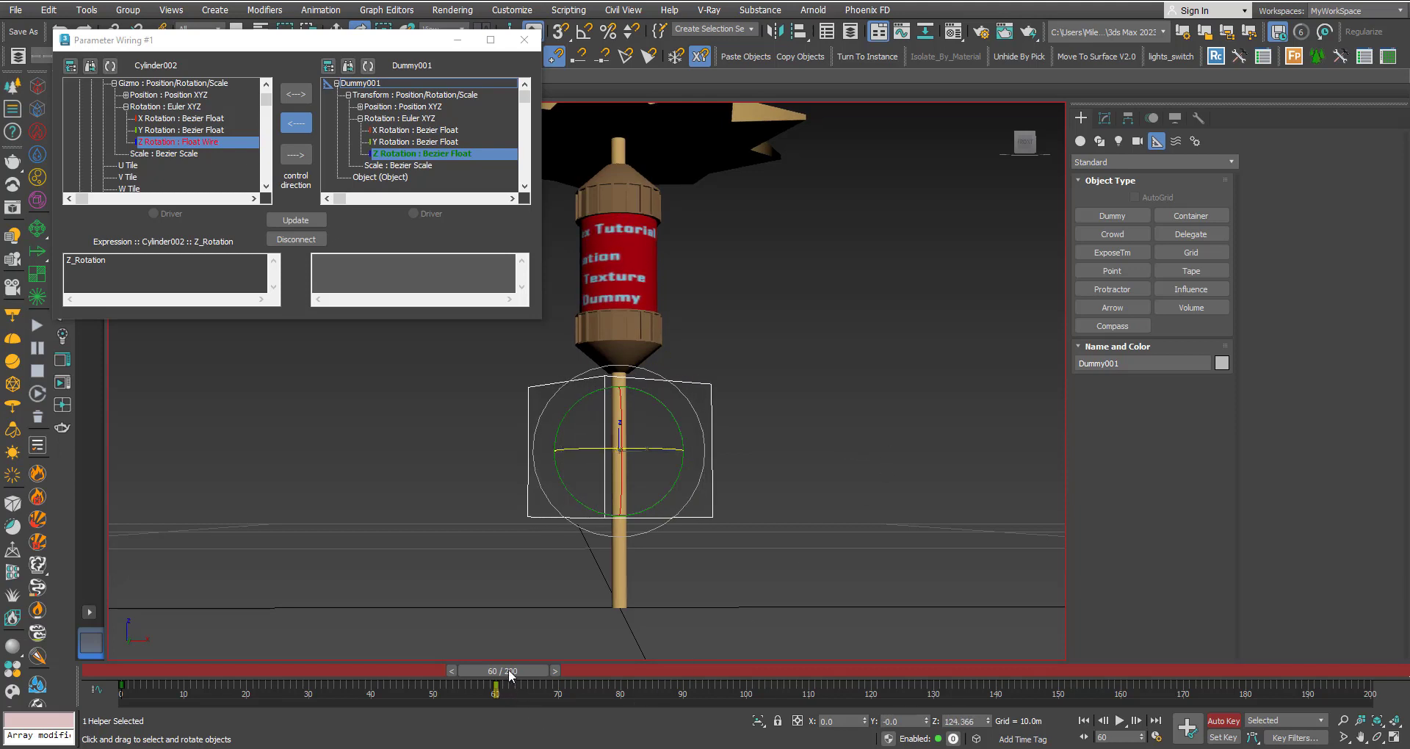
{"action": "left_click_drag", "start_coordinate": [507, 673], "coordinate": [996, 676]}
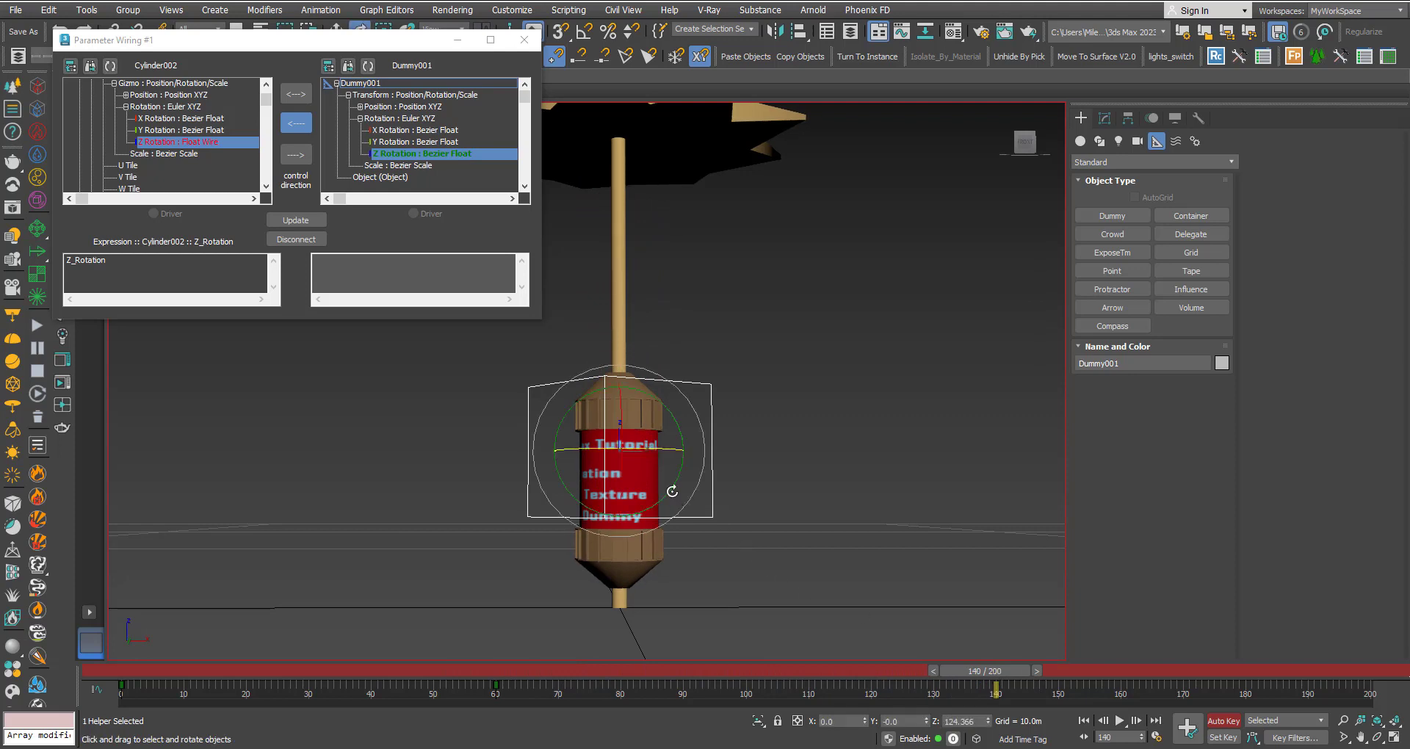
{"action": "left_click_drag", "start_coordinate": [634, 448], "coordinate": [302, 460]}
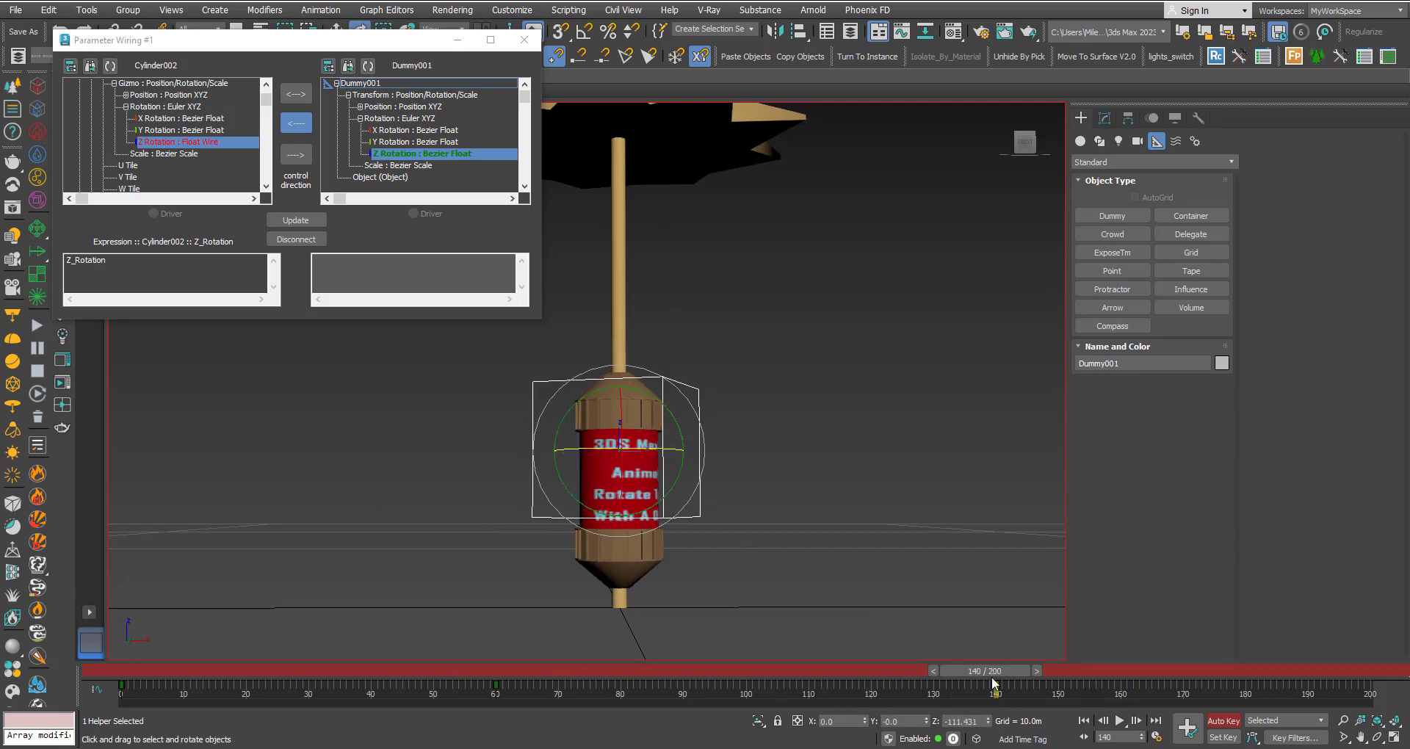
{"action": "left_click_drag", "start_coordinate": [991, 675], "coordinate": [1355, 671]}
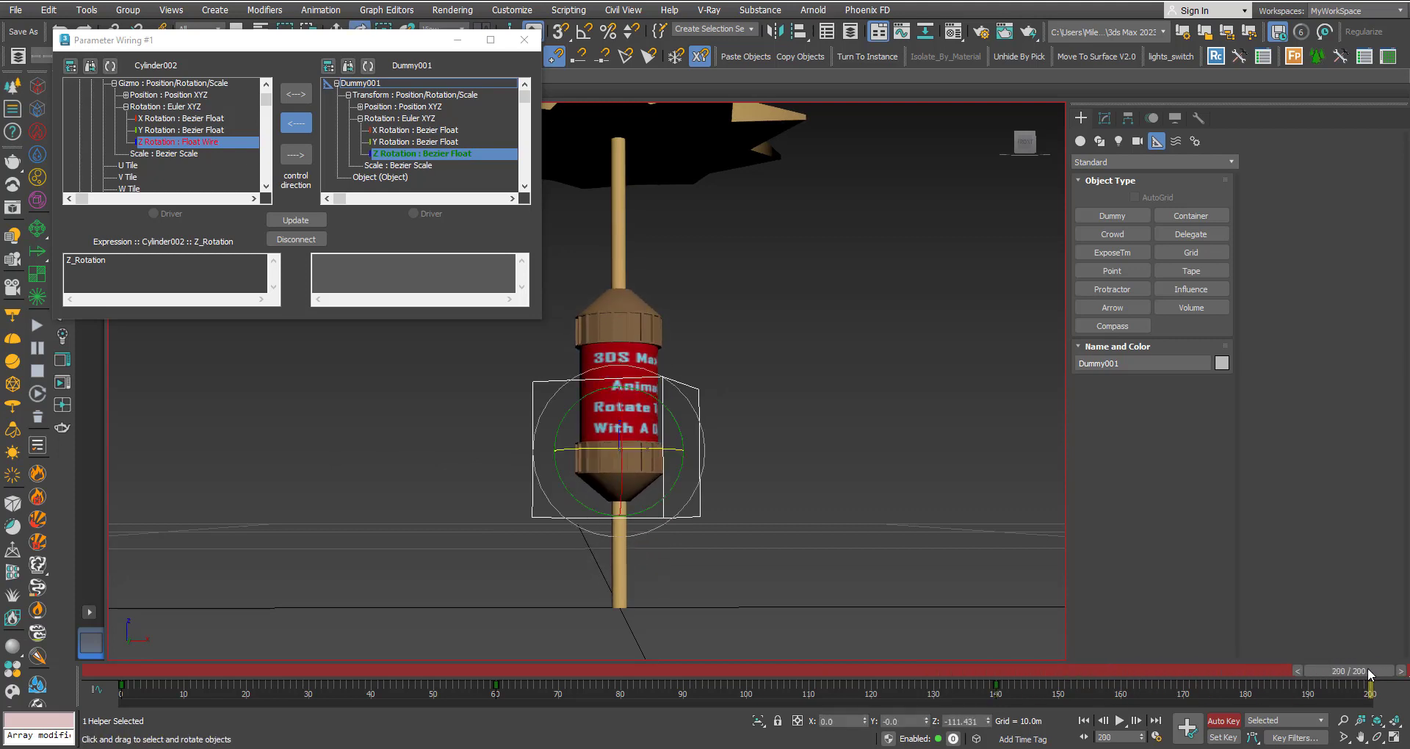
{"action": "left_click_drag", "start_coordinate": [584, 447], "coordinate": [1063, 466]}
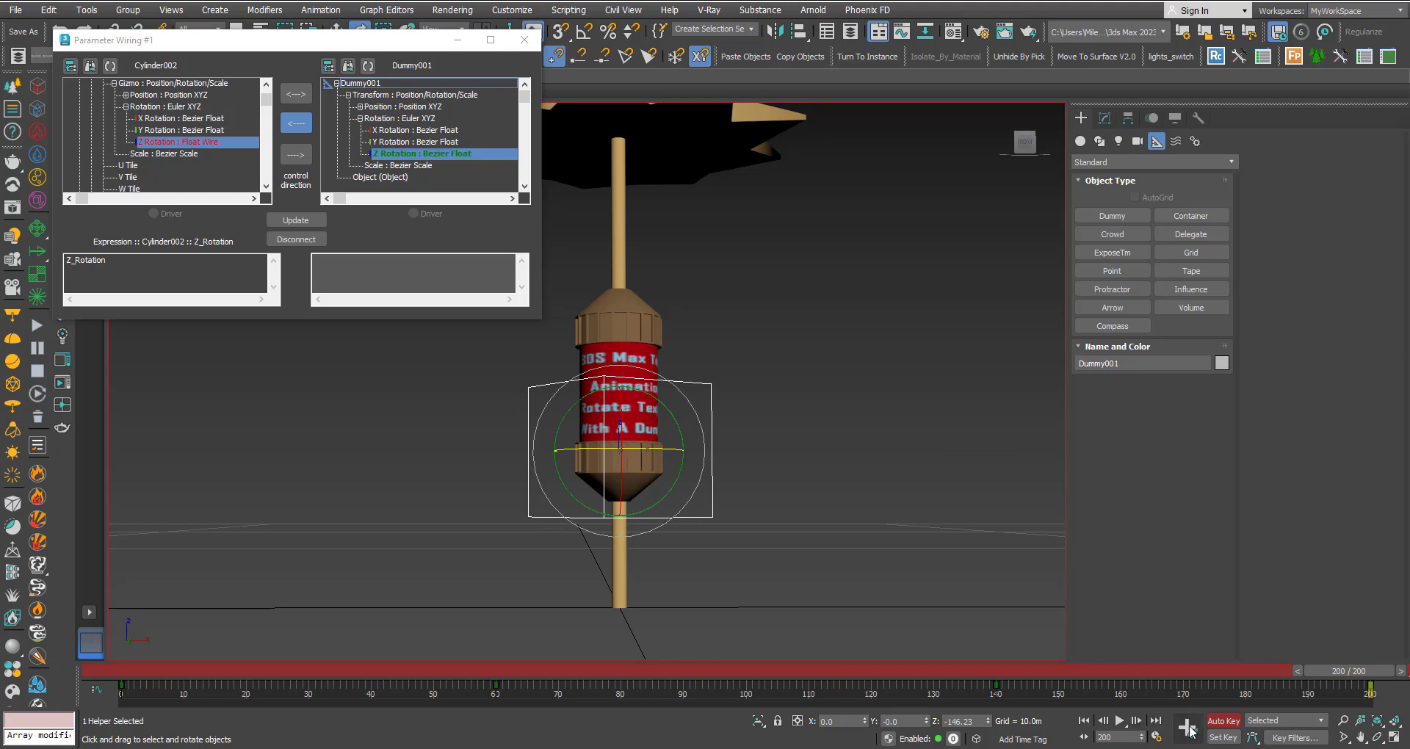
{"action": "left_click", "coordinate": [1239, 722]}
{"action": "left_click_drag", "start_coordinate": [1346, 671], "coordinate": [28, 683]}
Deselect the dummy, then play, stop and scrub the animation to preview the red label turning
{"action": "left_click", "coordinate": [343, 558]}
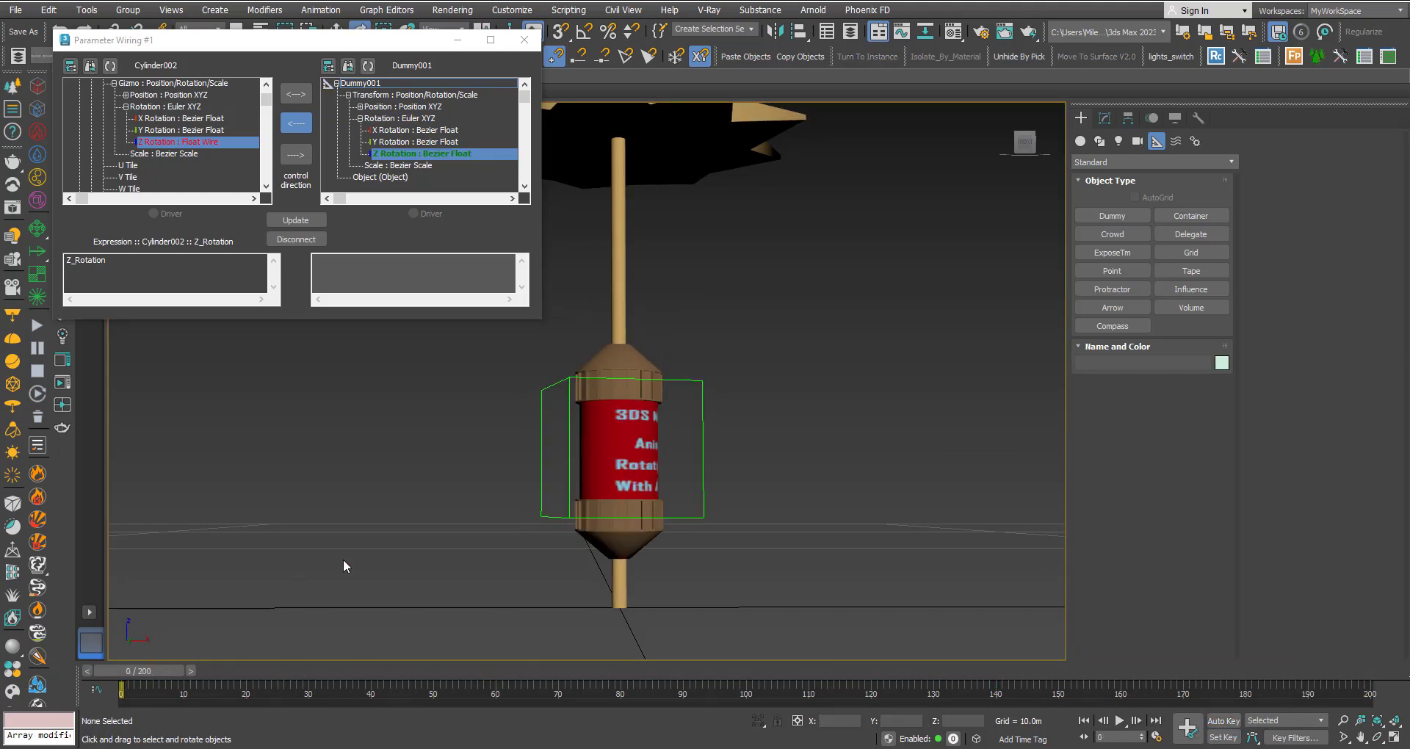
{"action": "key", "text": "slash"}
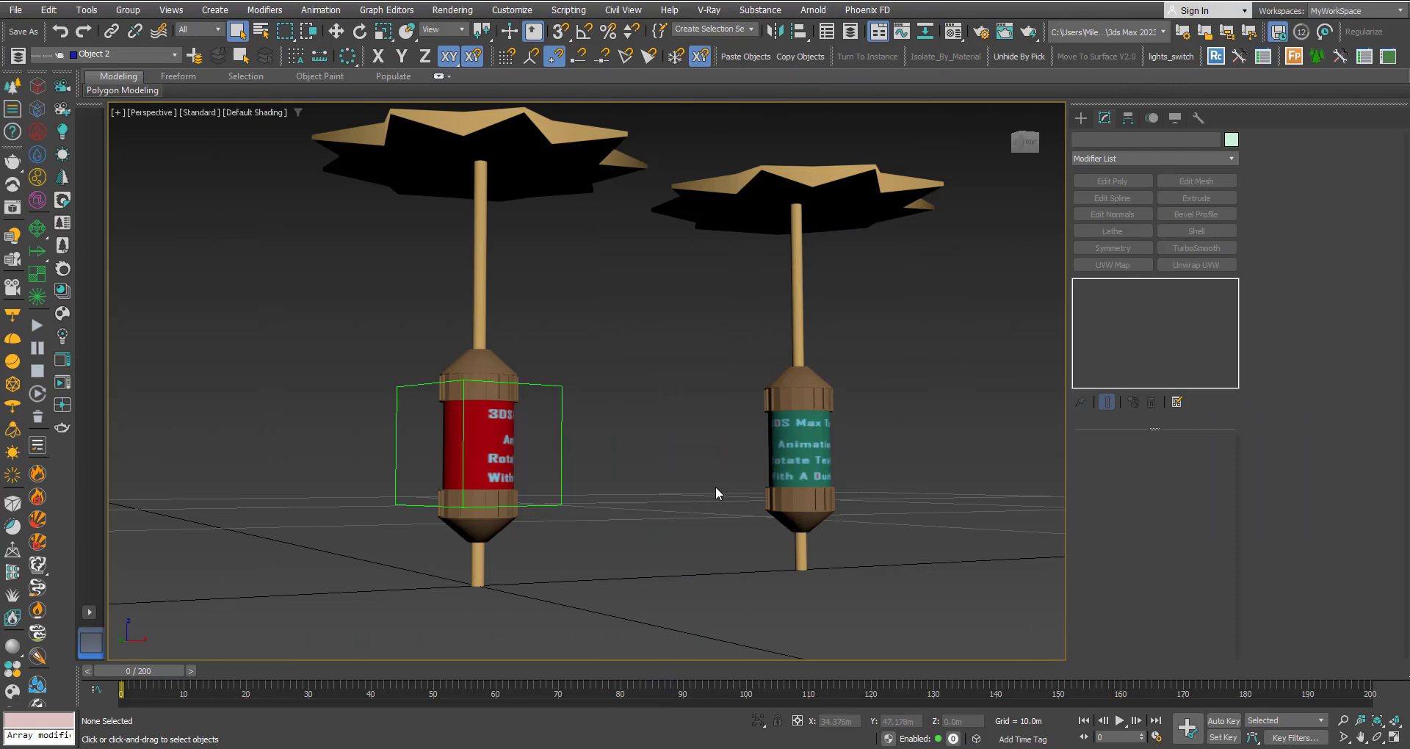
{"action": "key", "text": "slash"}
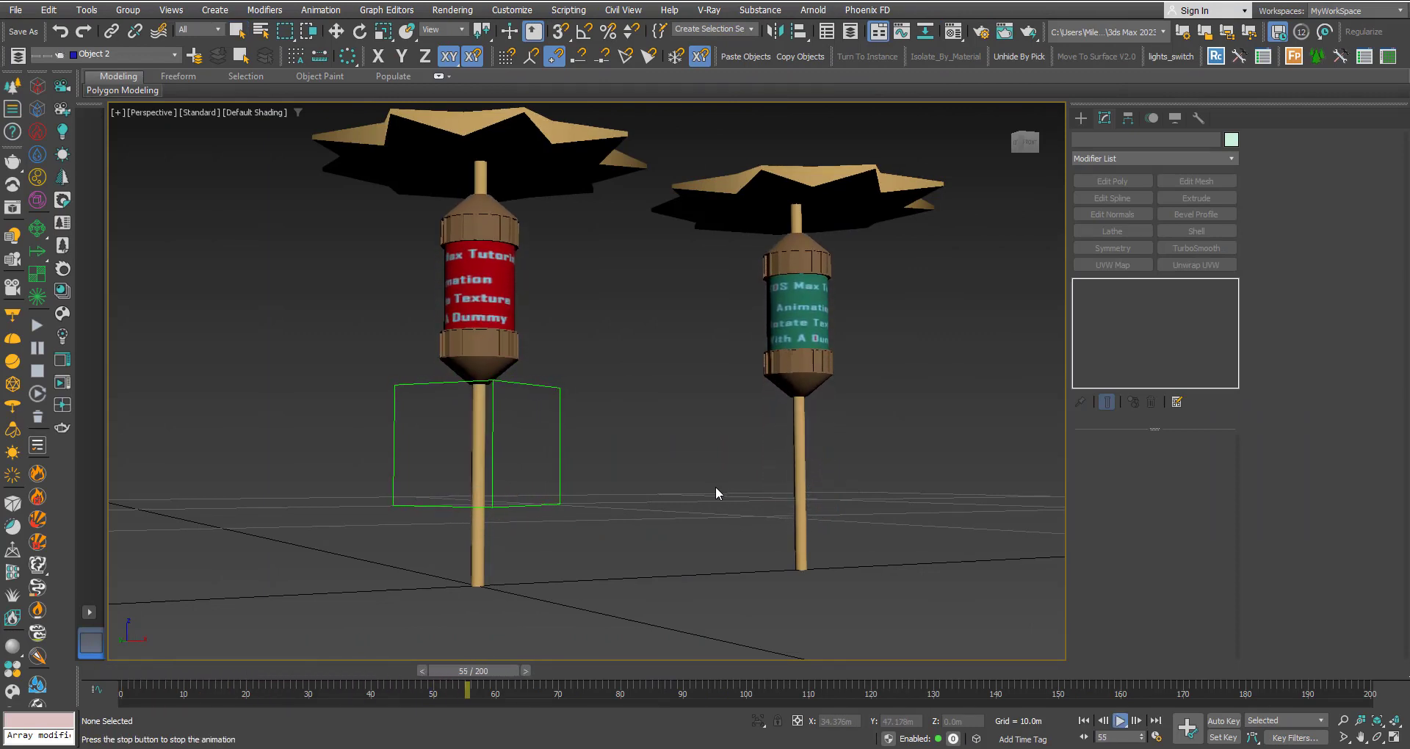
{"action": "key", "text": "slash"}
{"action": "left_click_drag", "start_coordinate": [624, 685], "coordinate": [122, 685]}
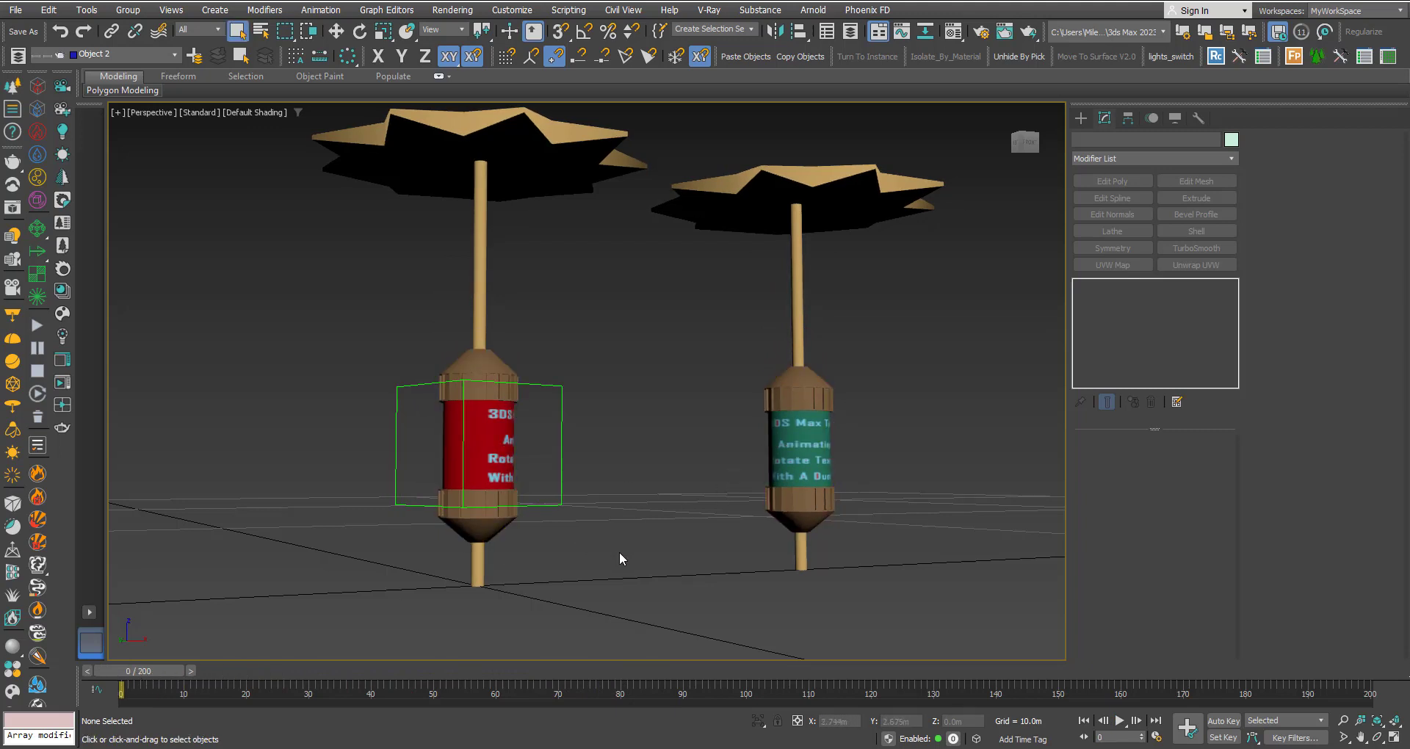
{"action": "key", "text": "slash"}
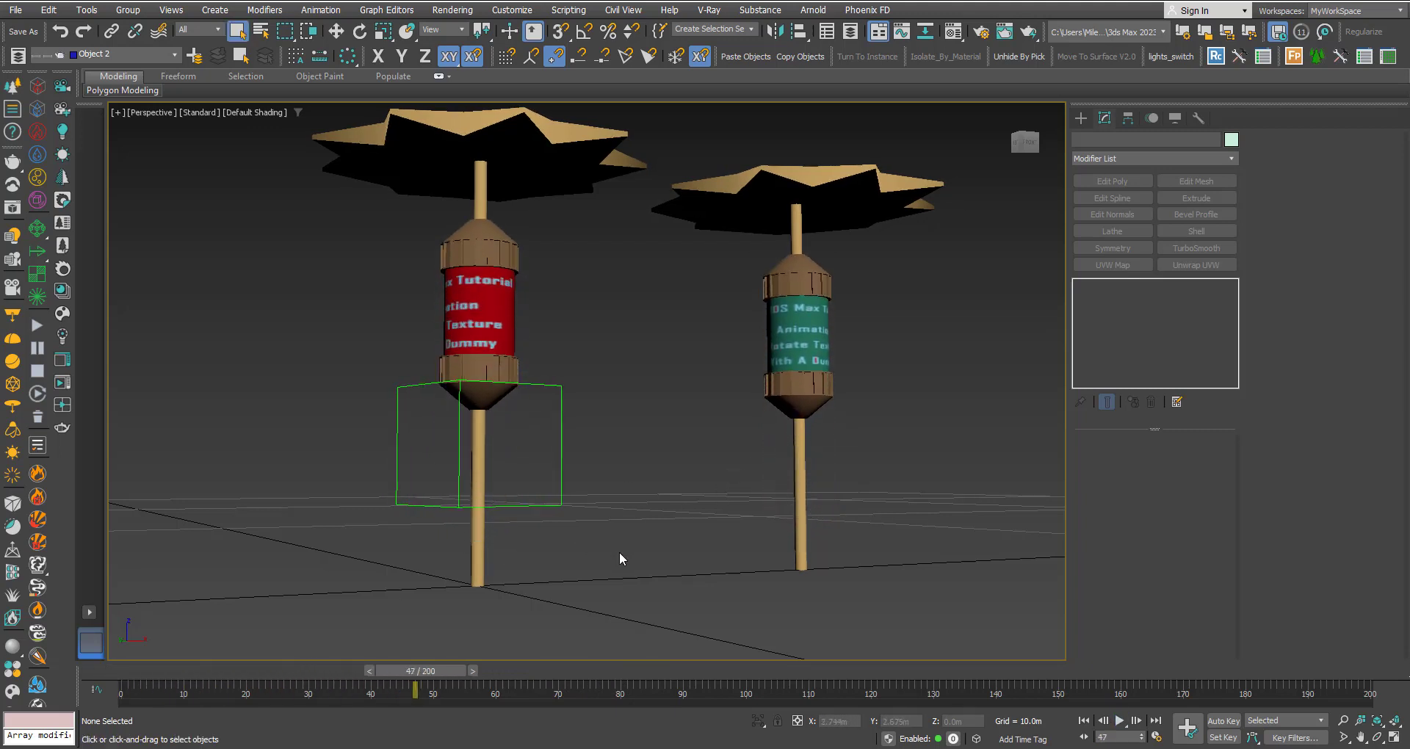
{"action": "left_click_drag", "start_coordinate": [433, 672], "coordinate": [116, 674]}
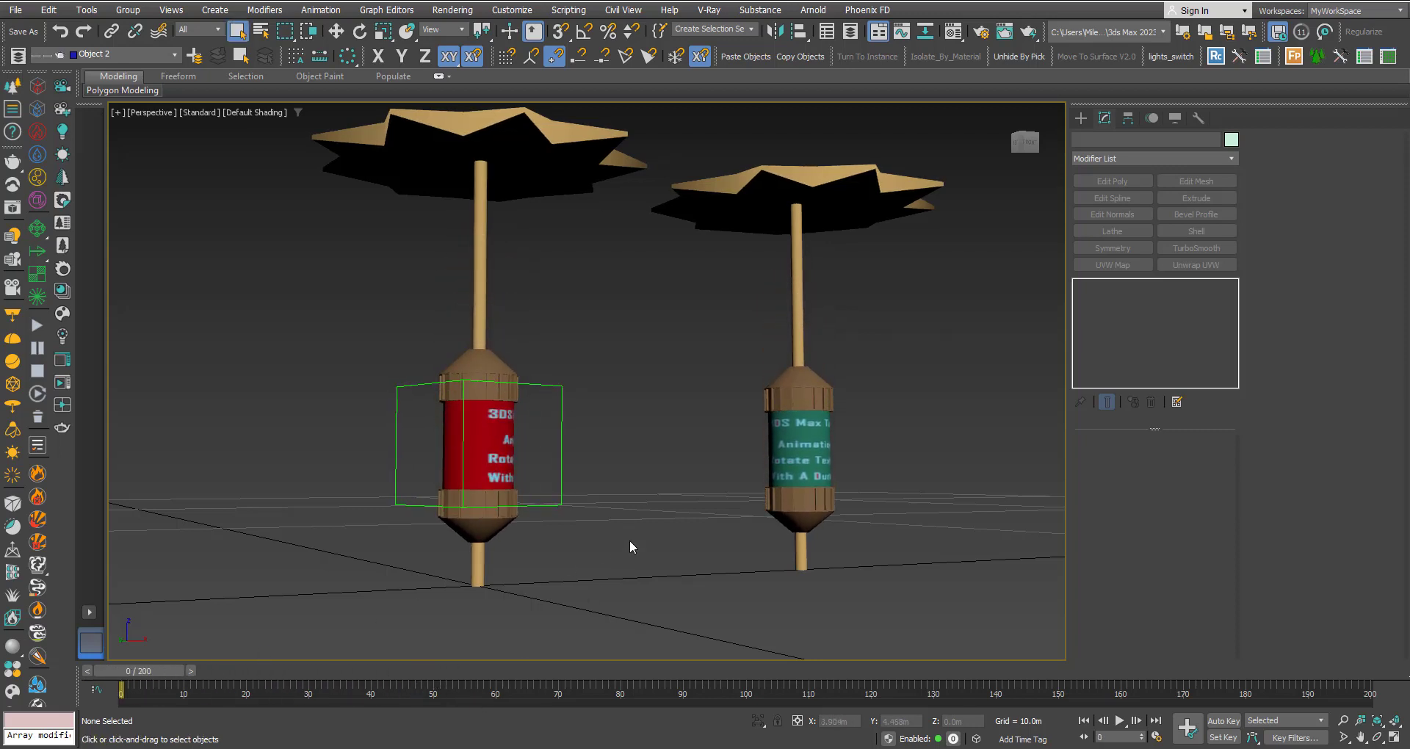
Wire Cylinder004's UVW Map gizmo Z Rotation to Dummy001's Z Rotation in Wire Parameters
{"action": "left_click", "coordinate": [779, 470]}
{"action": "right_click", "coordinate": [778, 470]}
{"action": "left_click", "coordinate": [843, 629]}
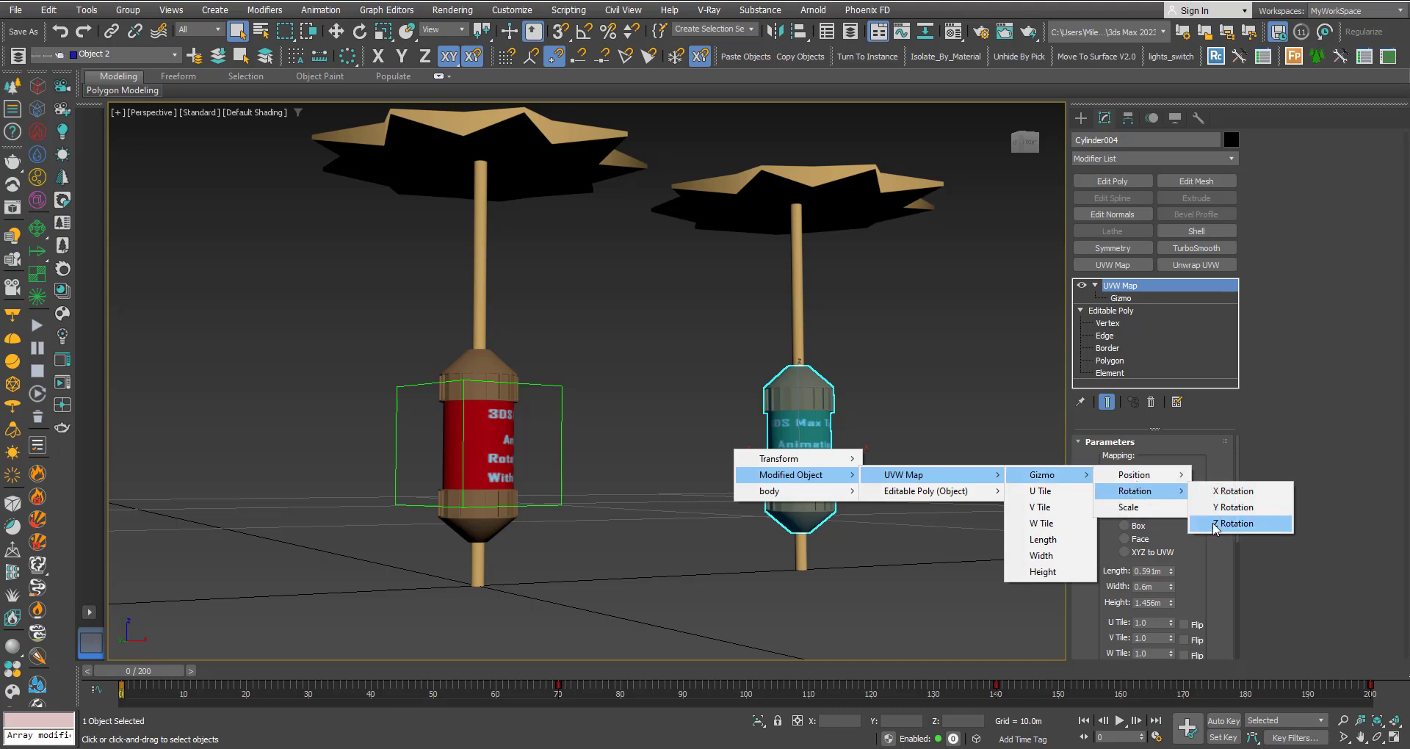
{"action": "left_click", "coordinate": [1236, 523]}
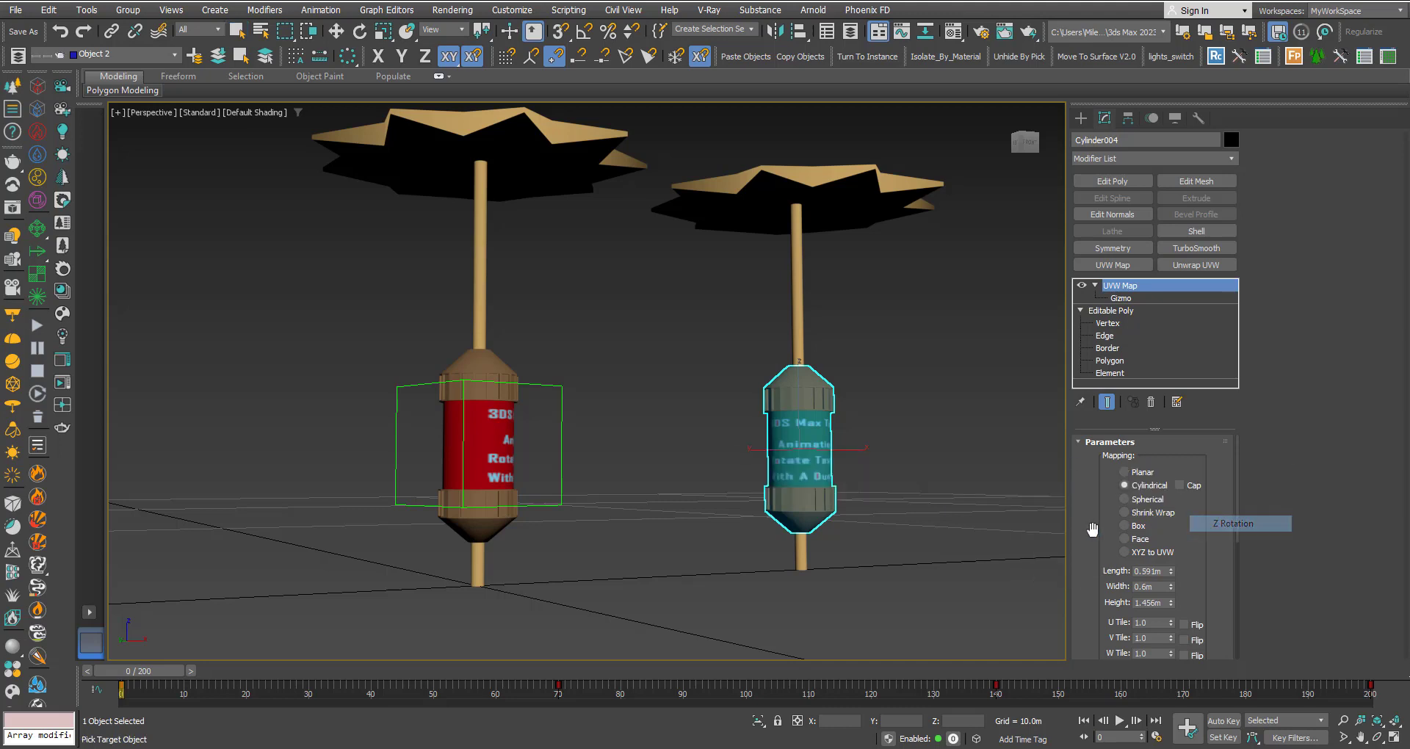
{"action": "left_click", "coordinate": [564, 440]}
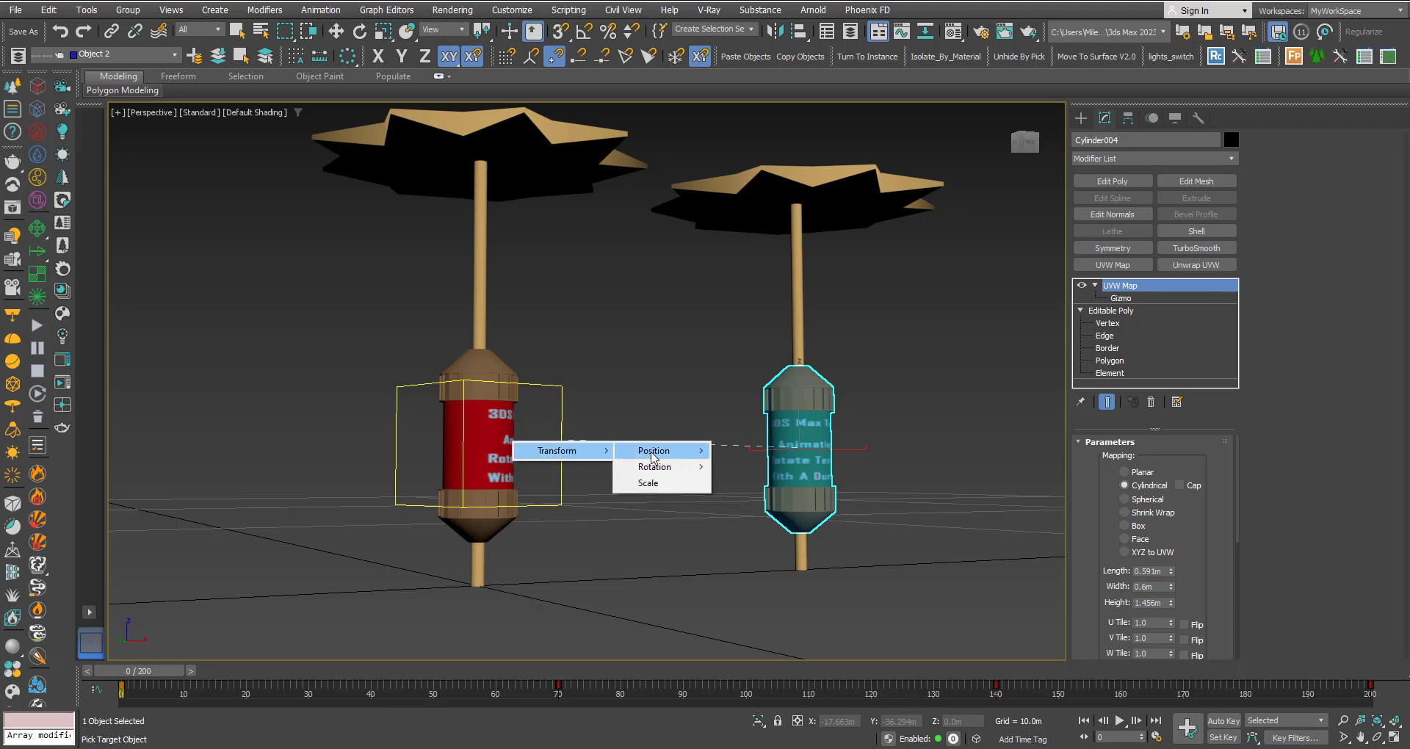
{"action": "mouse_move", "coordinate": [654, 467]}
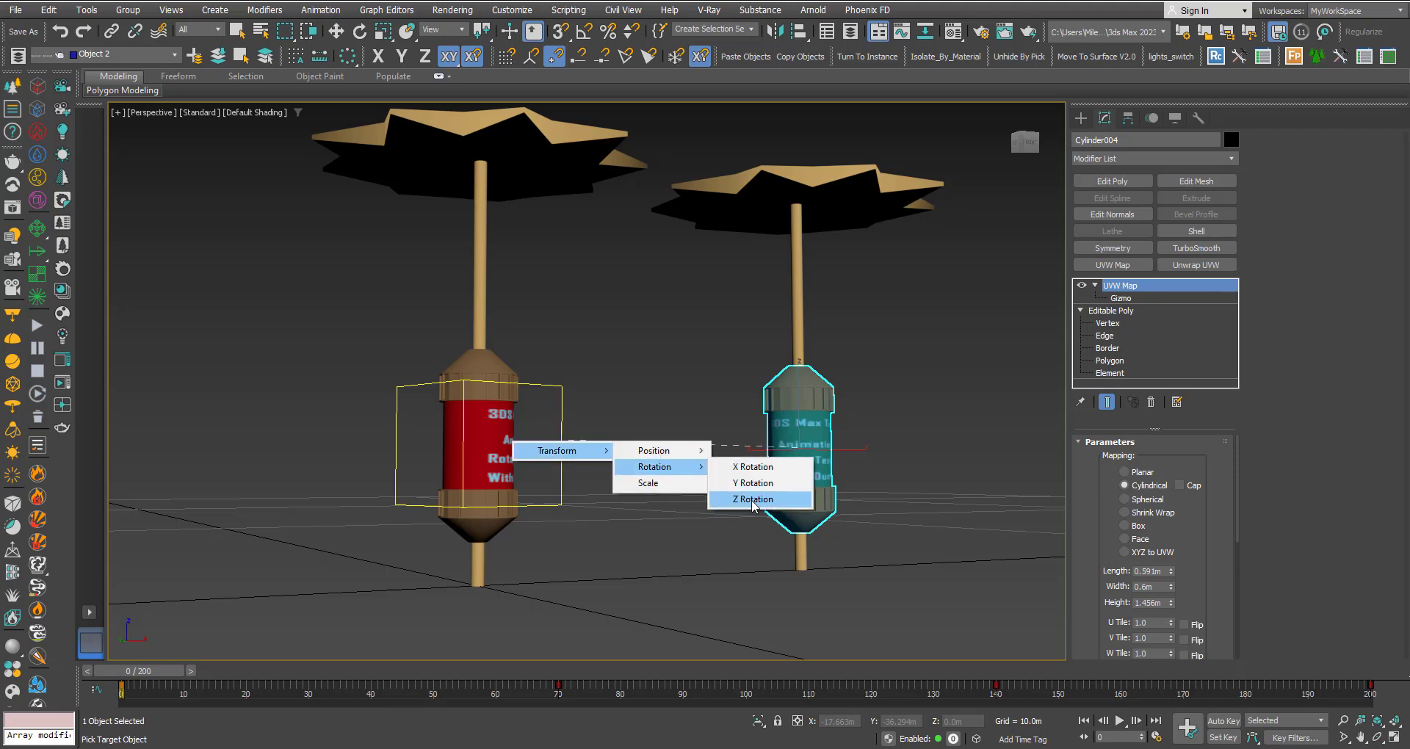
{"action": "left_click", "coordinate": [753, 499]}
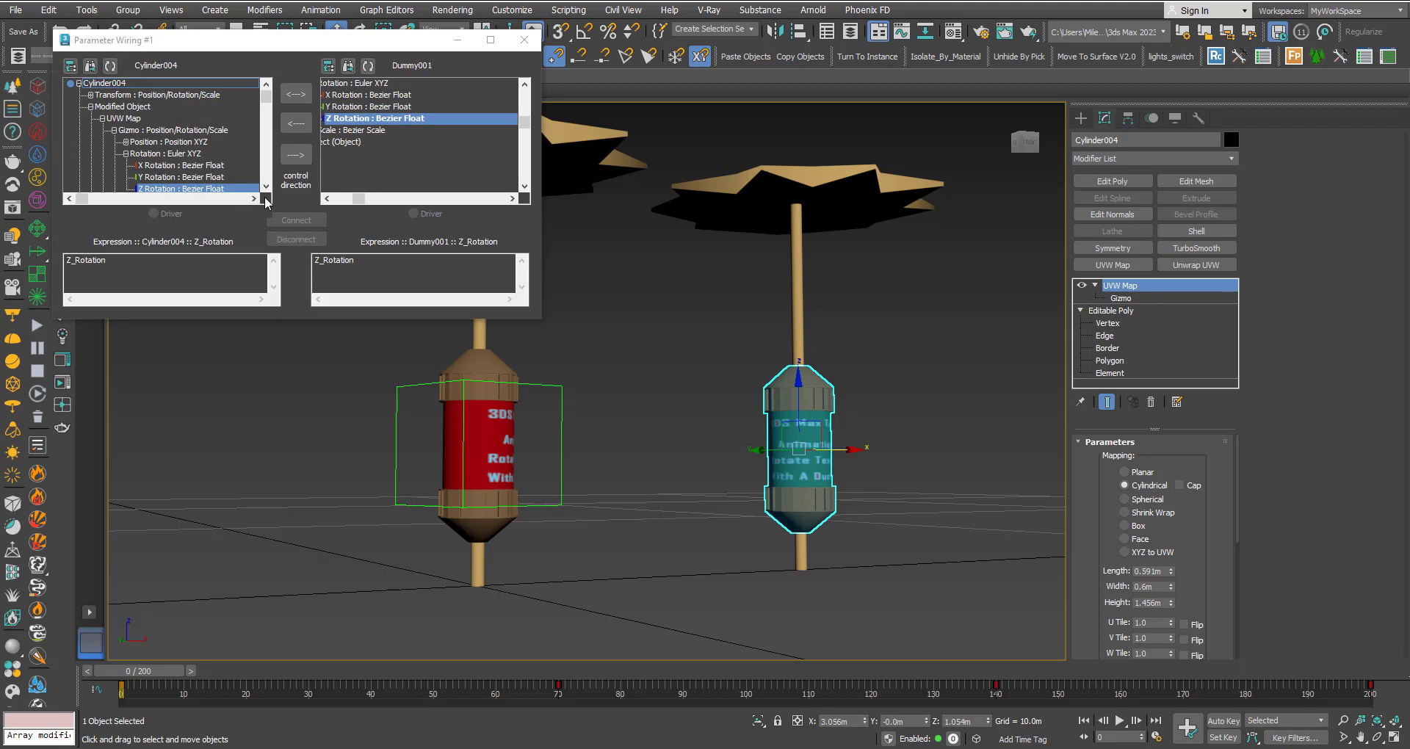
Wire Dummy001's Z rotation one way into Cylinder004's gizmo Z rotation as -Z_Rotation, then close the dialog
{"action": "left_click", "coordinate": [304, 125]}
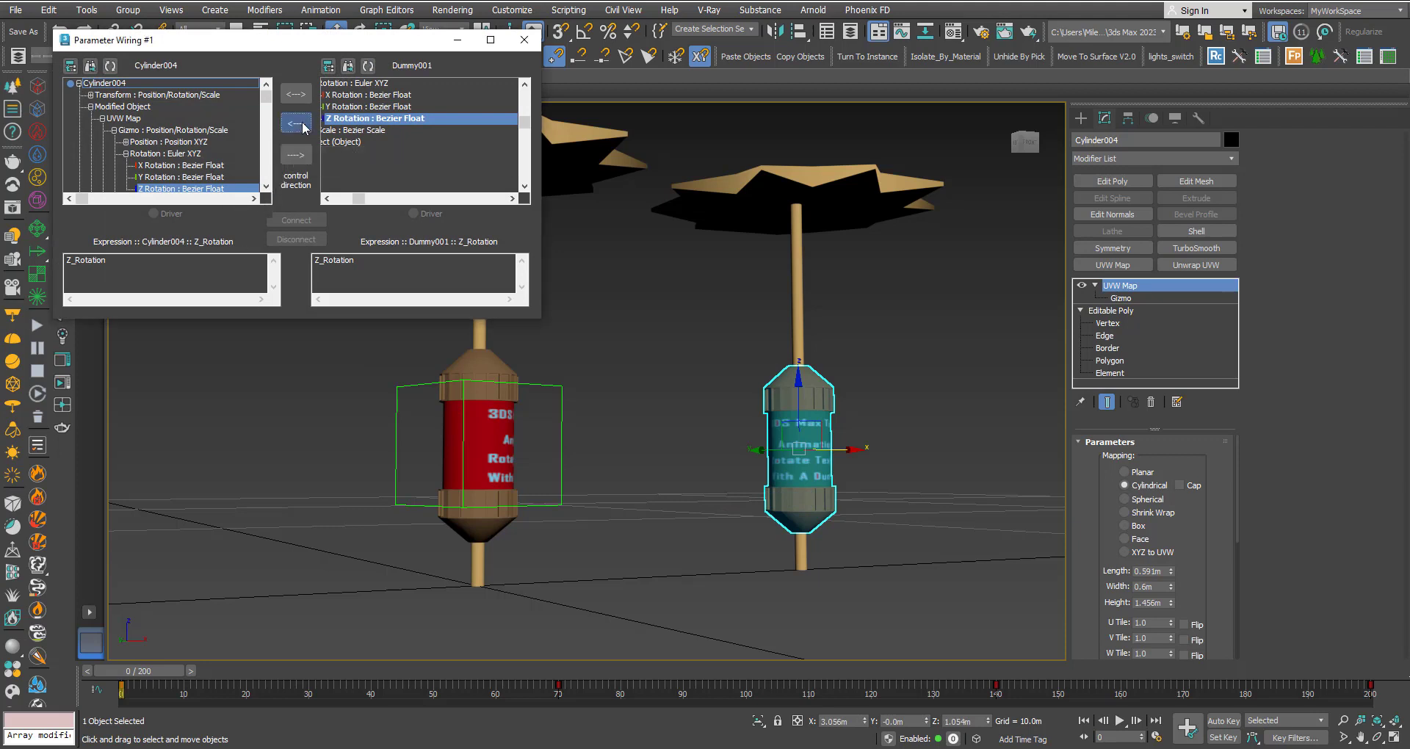
{"action": "left_click", "coordinate": [69, 262]}
{"action": "left_click", "coordinate": [69, 264]}
{"action": "type", "text": "-"}
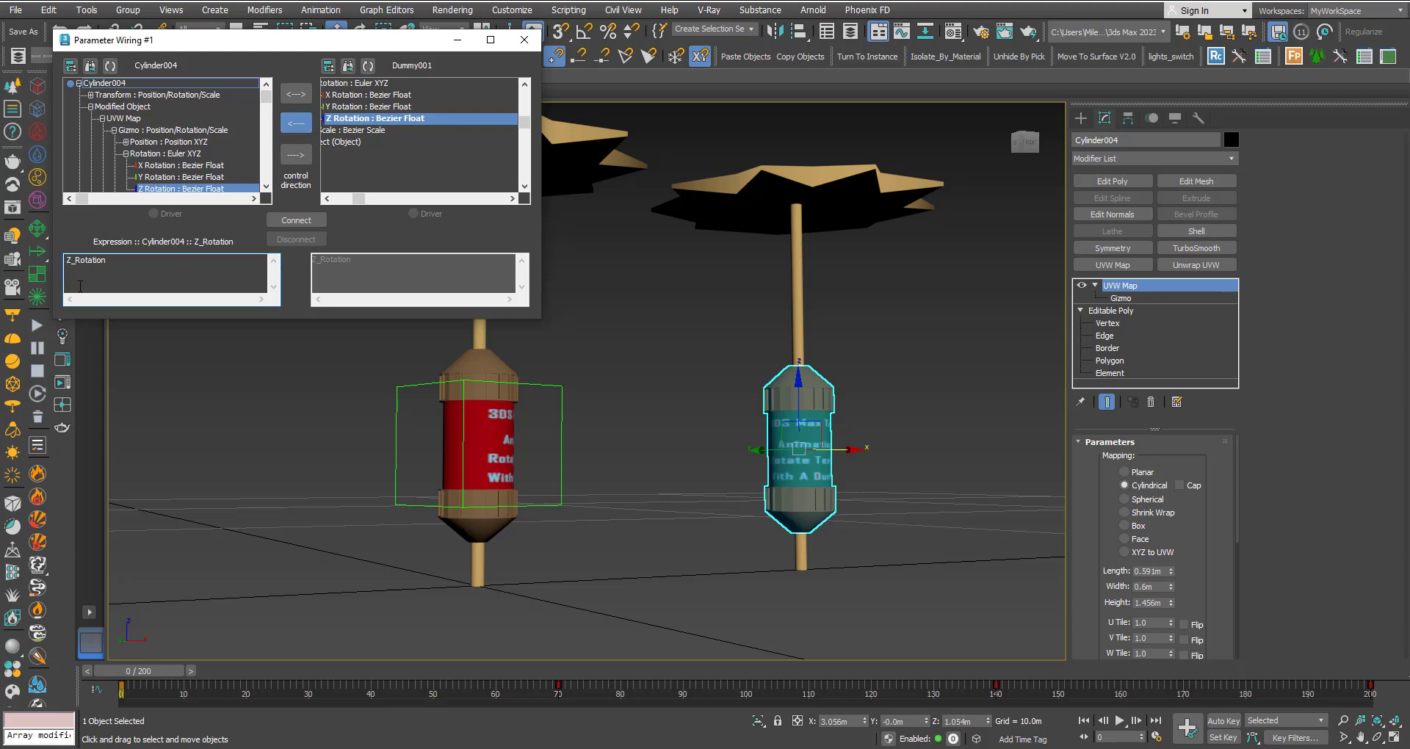
{"action": "left_click", "coordinate": [290, 223]}
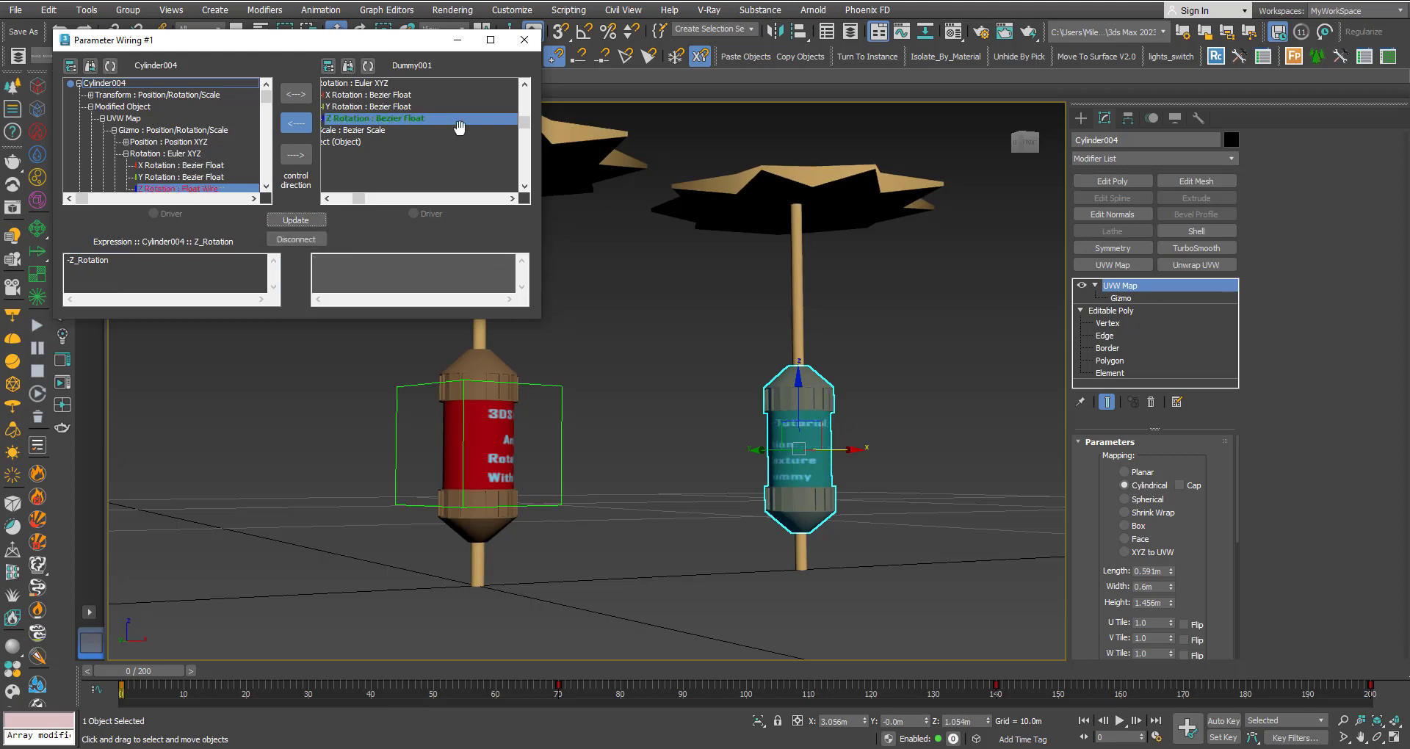
{"action": "left_click", "coordinate": [522, 44]}
{"action": "left_click", "coordinate": [335, 302]}
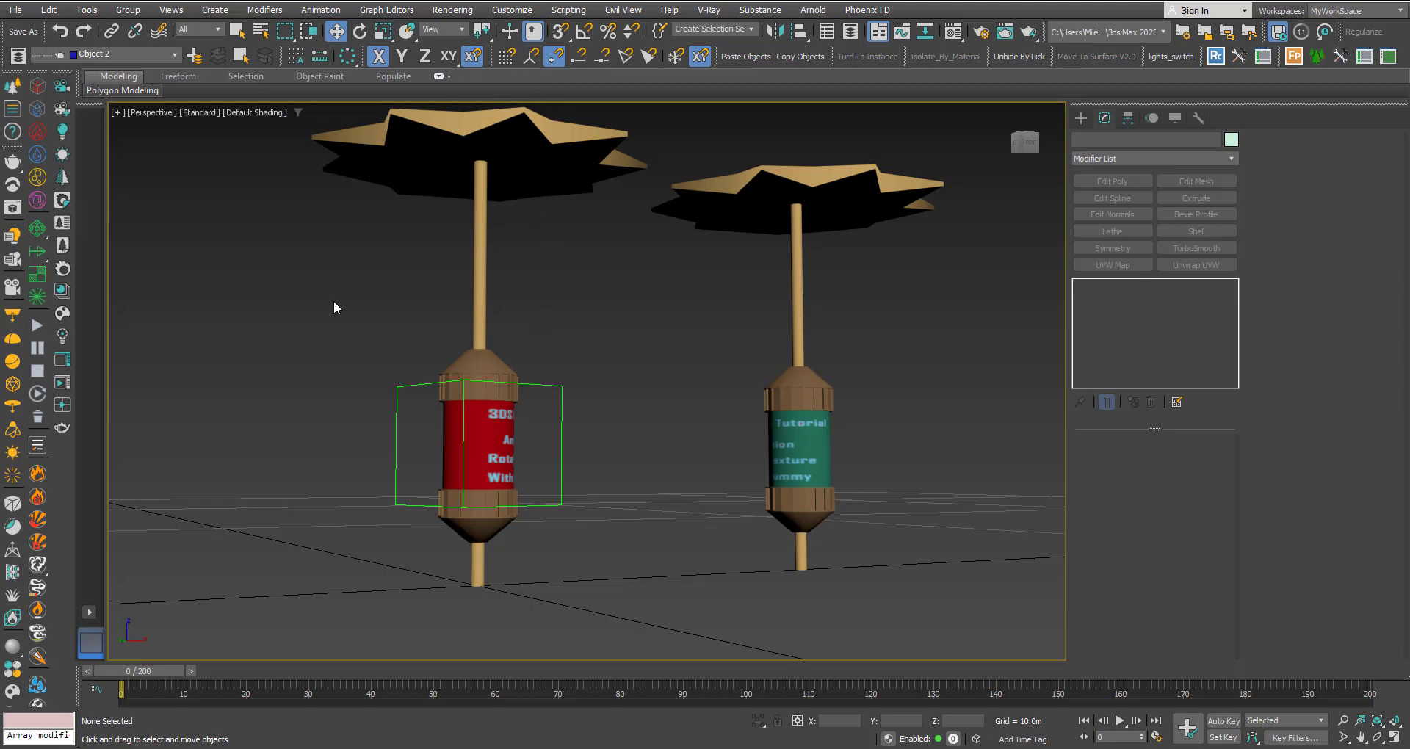
{"action": "key", "text": "slash"}
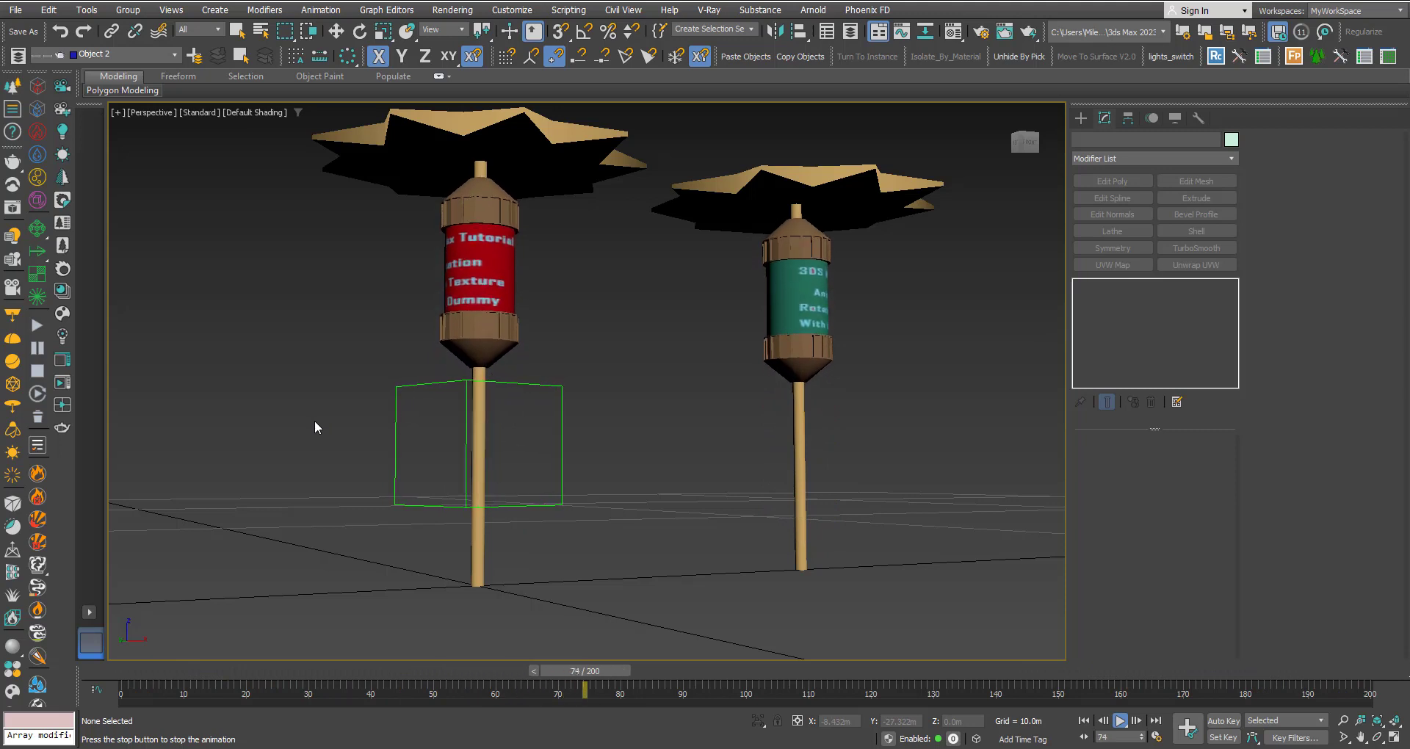
{"action": "key", "text": "slash"}
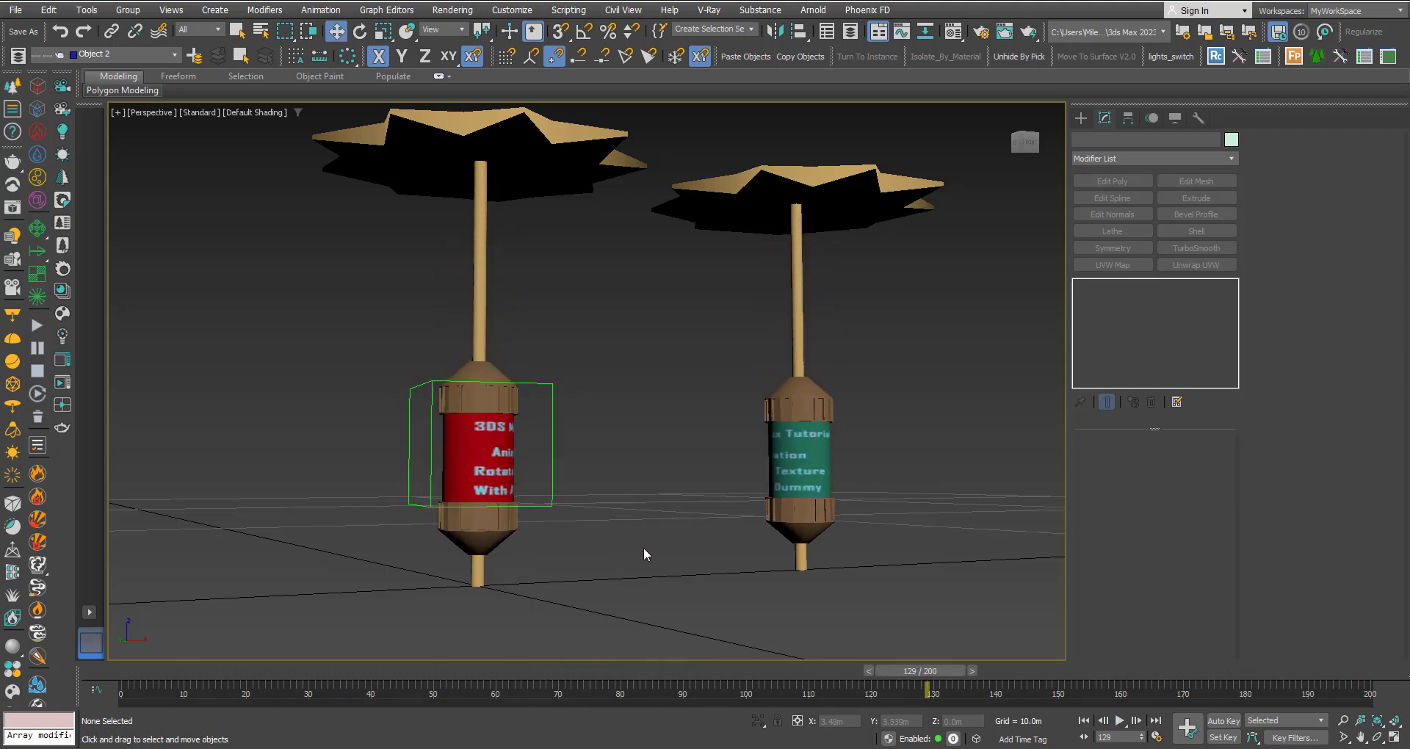
{"action": "left_click_drag", "start_coordinate": [885, 673], "coordinate": [123, 676]}
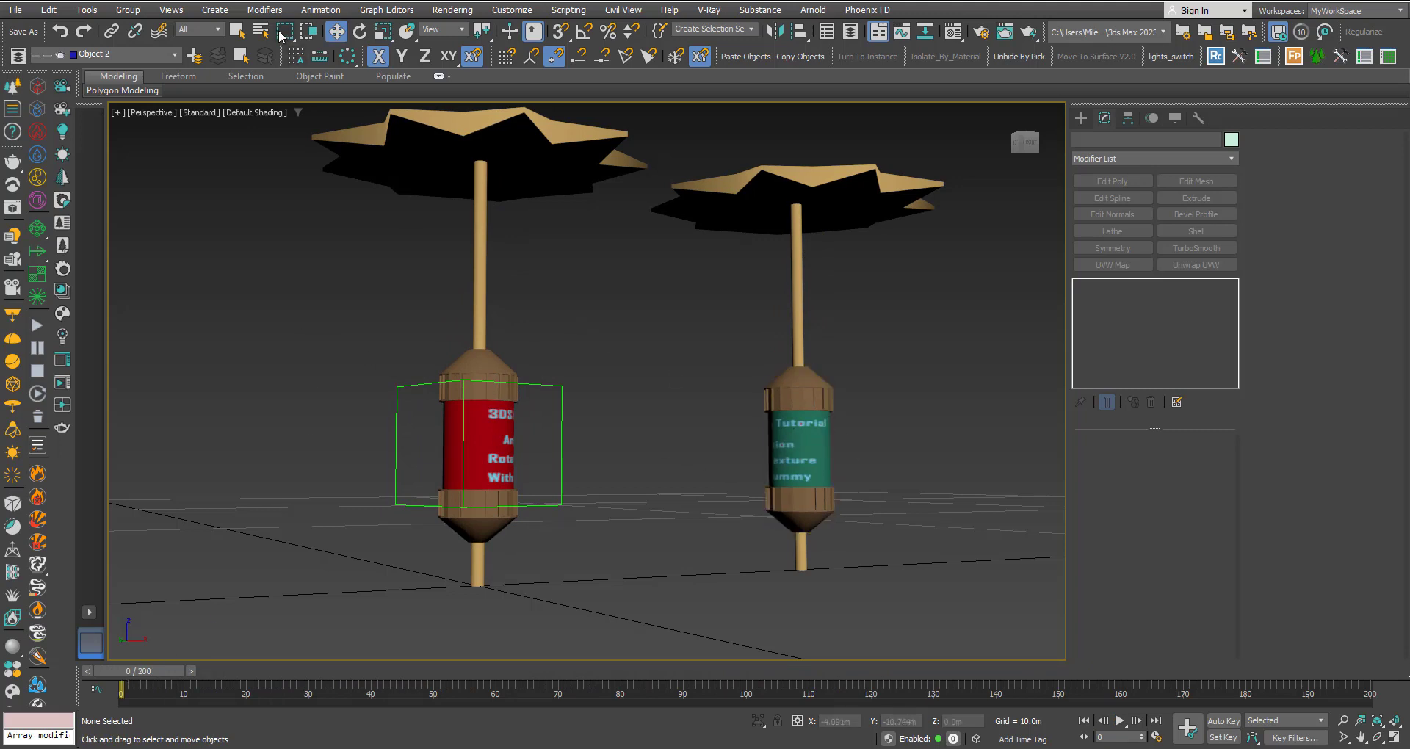
Open the Parameter Wire Dialog and browse through the already-wired parameters
{"action": "left_click", "coordinate": [320, 10]}
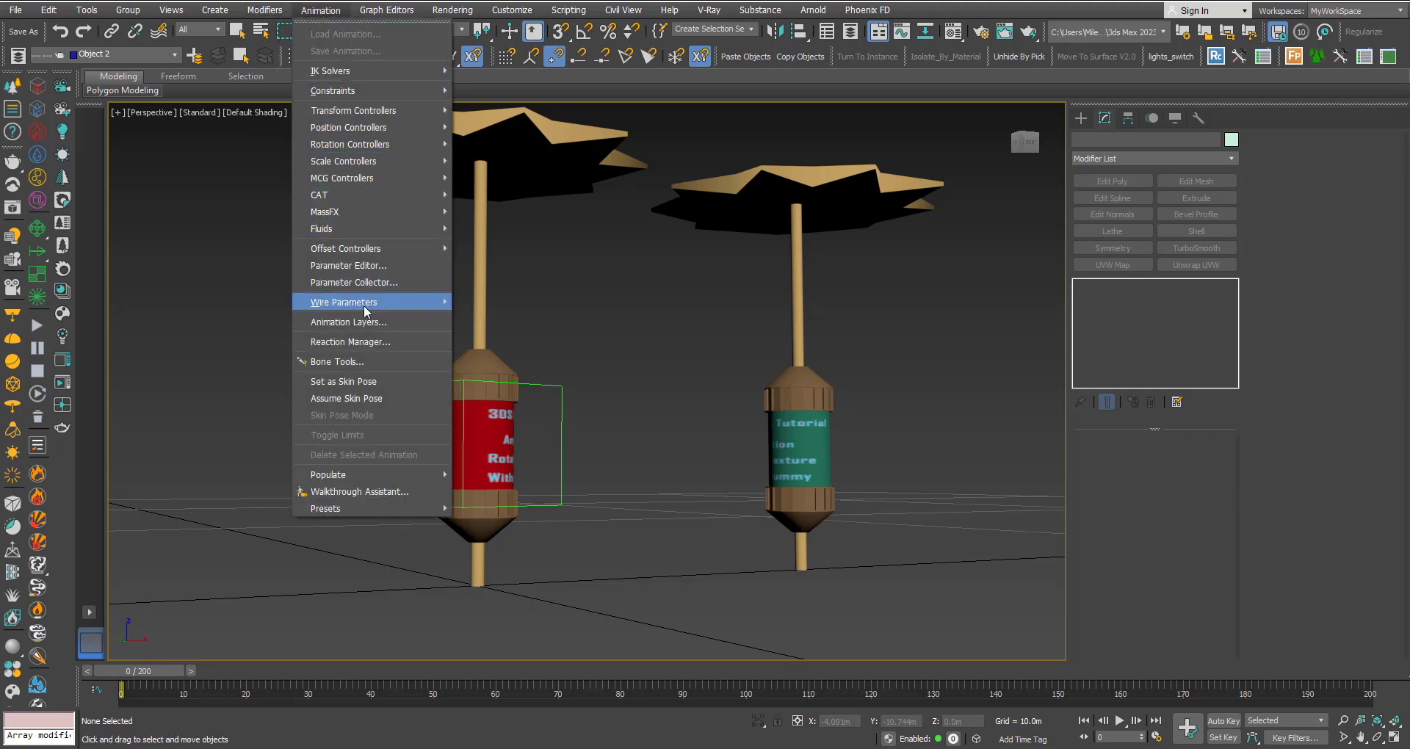
{"action": "mouse_move", "coordinate": [343, 302]}
{"action": "left_click", "coordinate": [492, 318]}
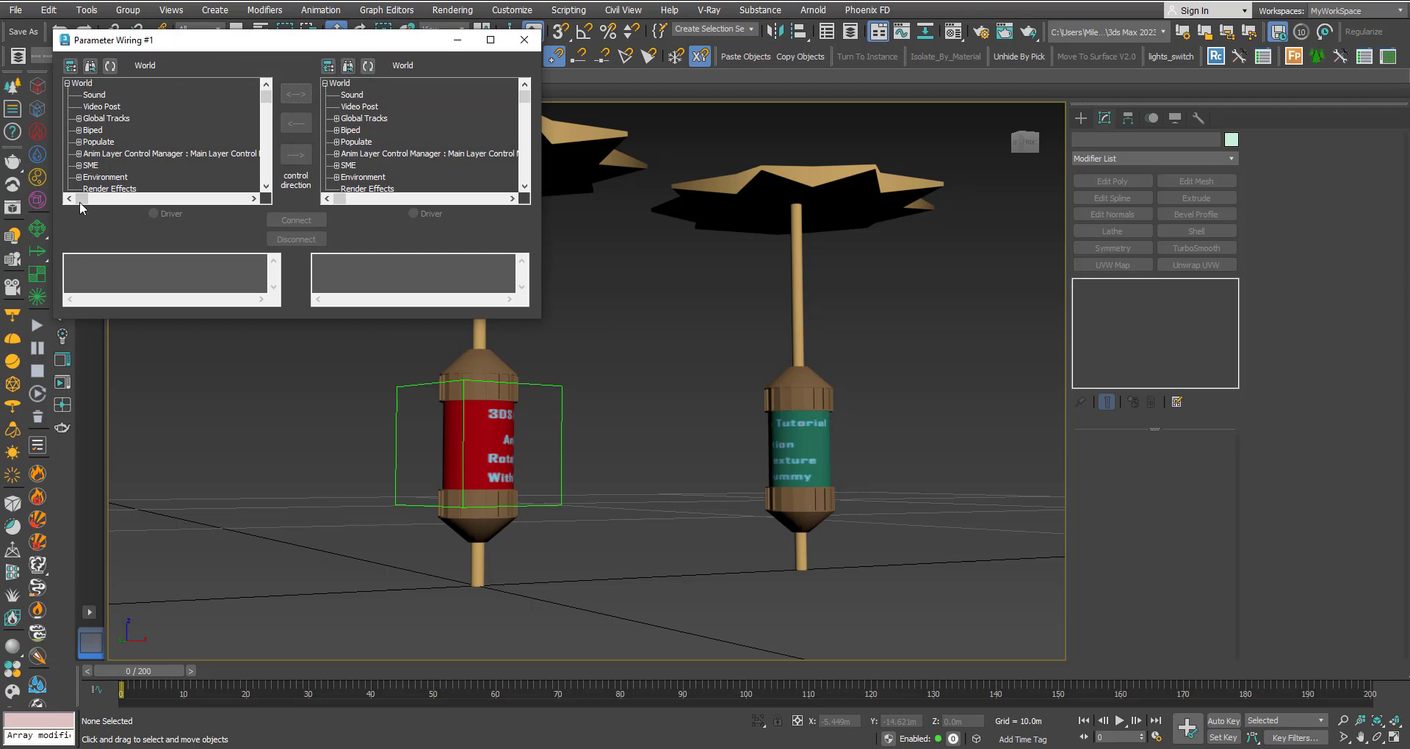
{"action": "left_click", "coordinate": [90, 68]}
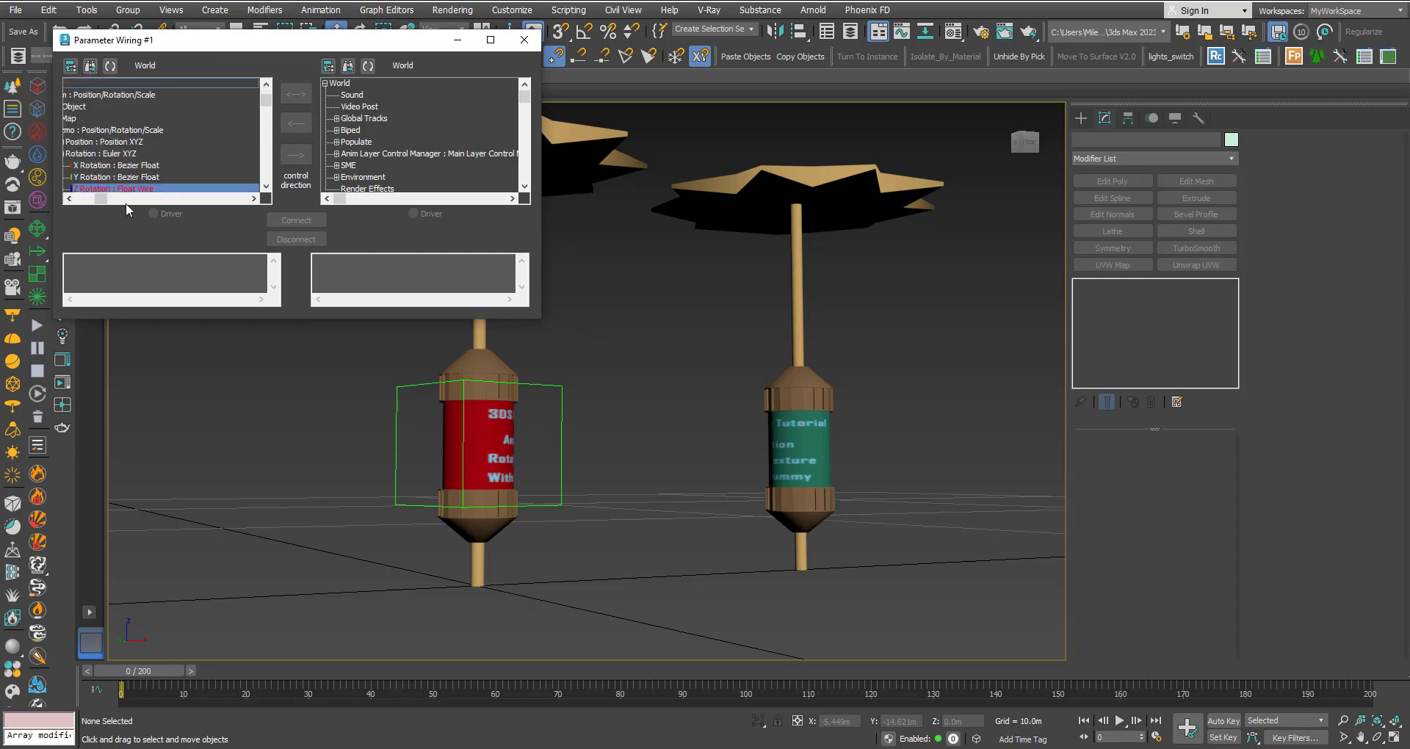
{"action": "left_click_drag", "start_coordinate": [105, 200], "coordinate": [89, 203]}
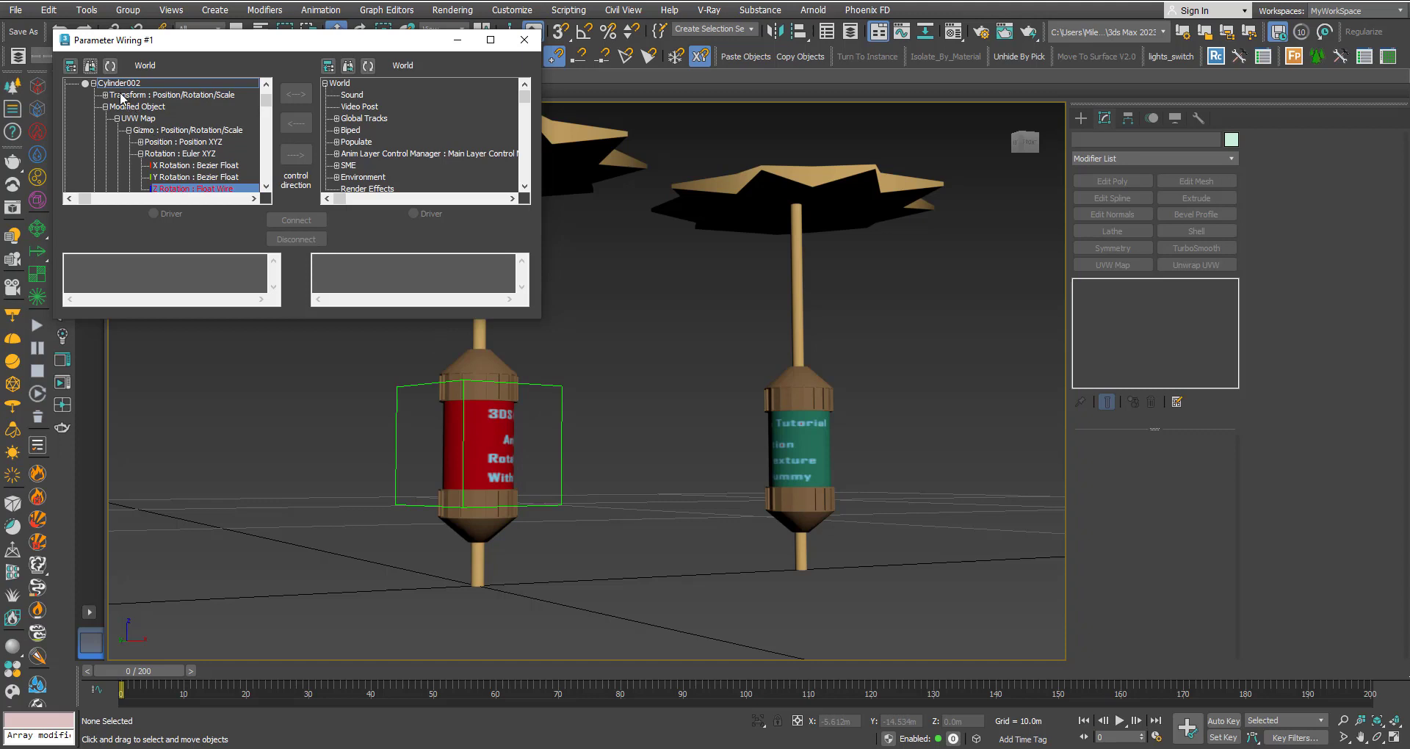
{"action": "left_click", "coordinate": [266, 186]}
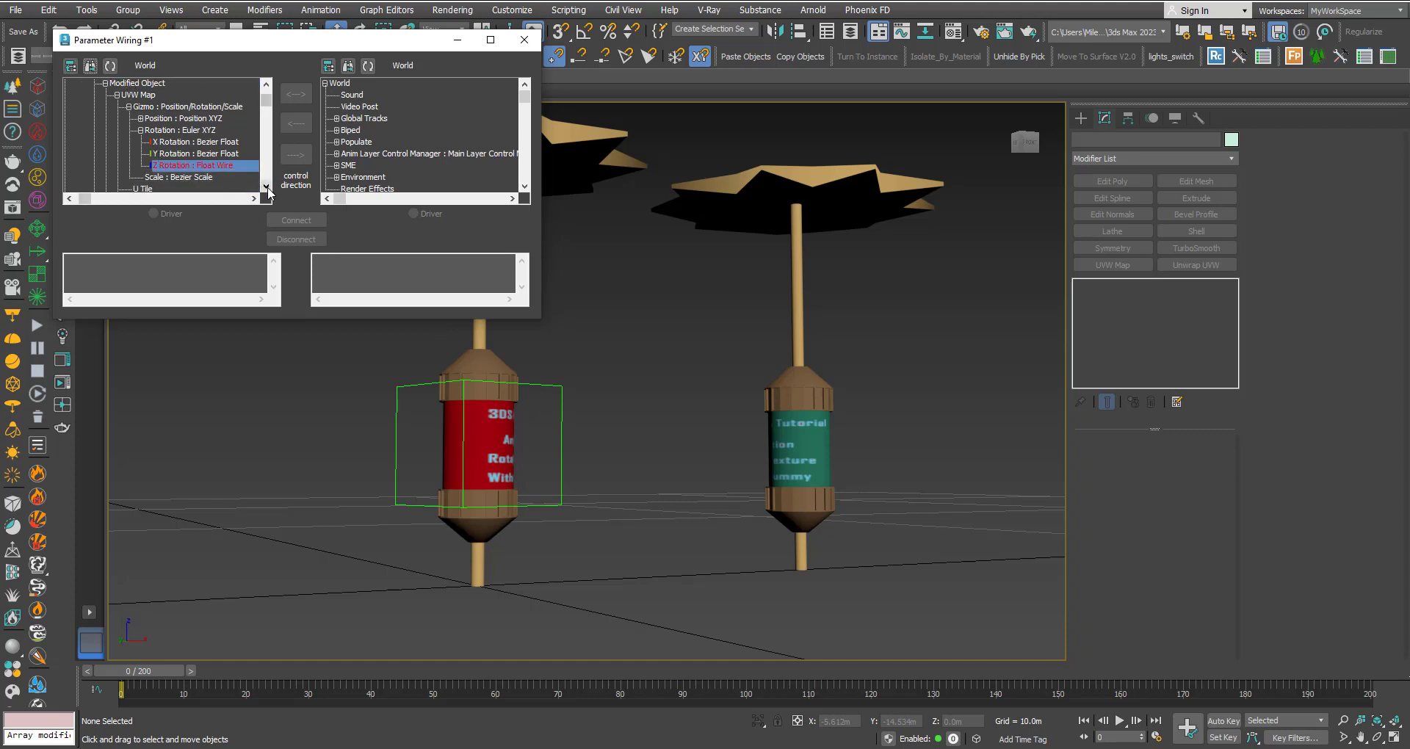
Select Cylinder004's wired gizmo Z Rotation and change its expression to -Z_Rotation/4
{"action": "left_click", "coordinate": [90, 67]}
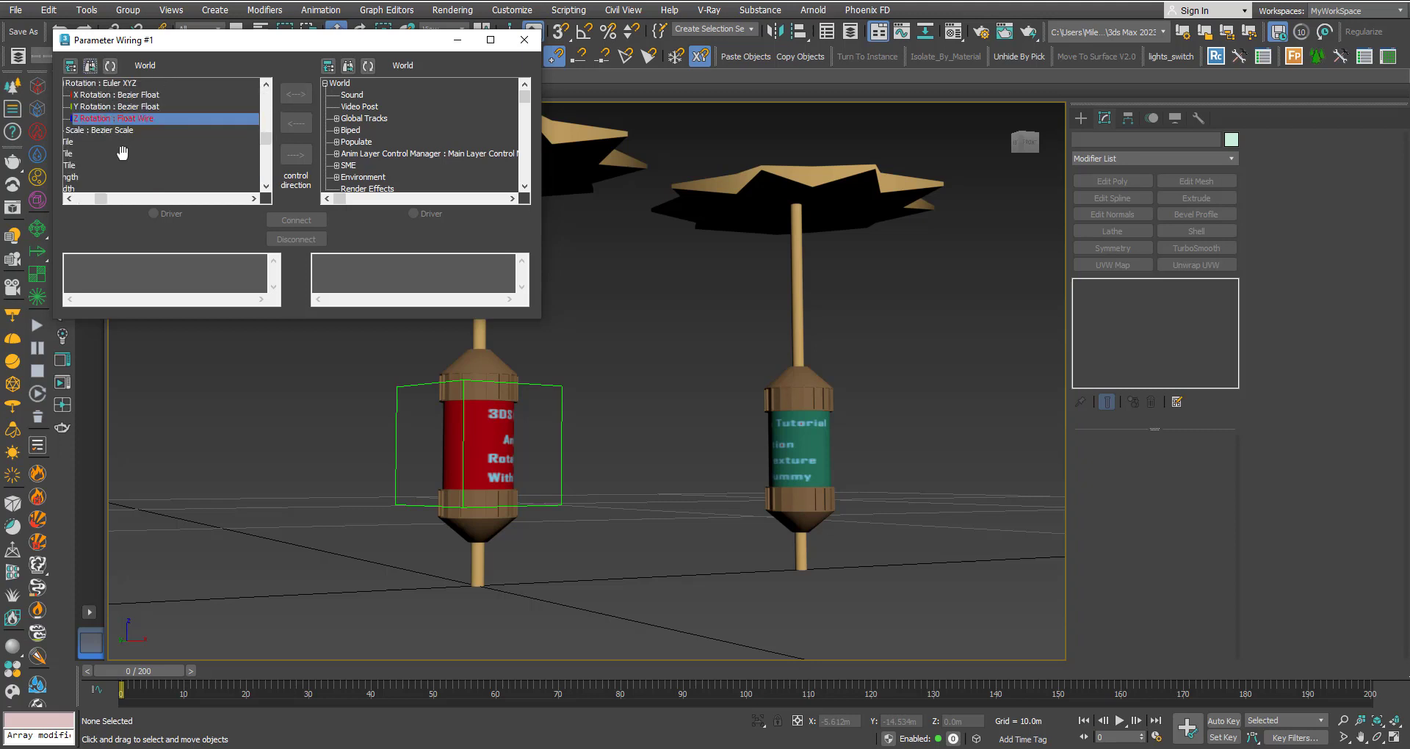
{"action": "left_click_drag", "start_coordinate": [100, 198], "coordinate": [89, 204]}
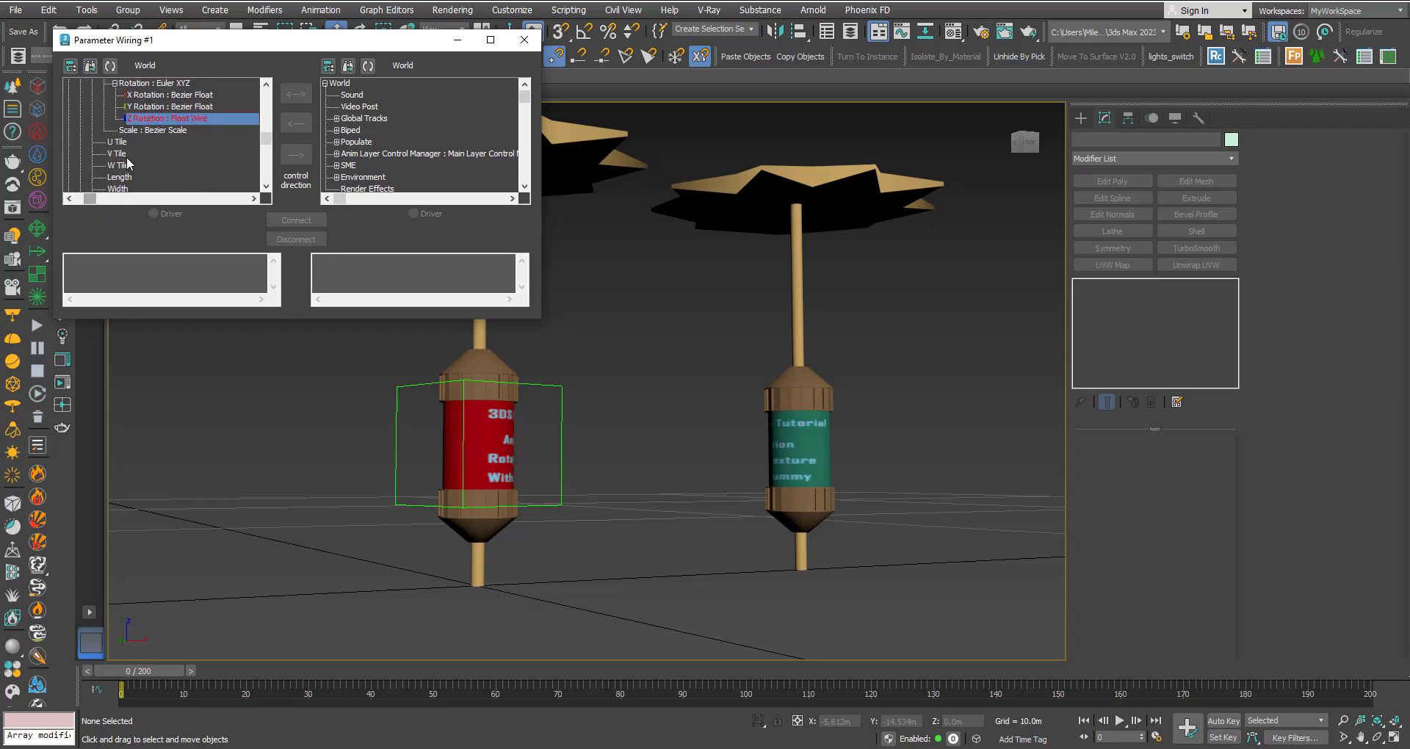
{"action": "left_click", "coordinate": [267, 83]}
{"action": "left_click", "coordinate": [267, 84]}
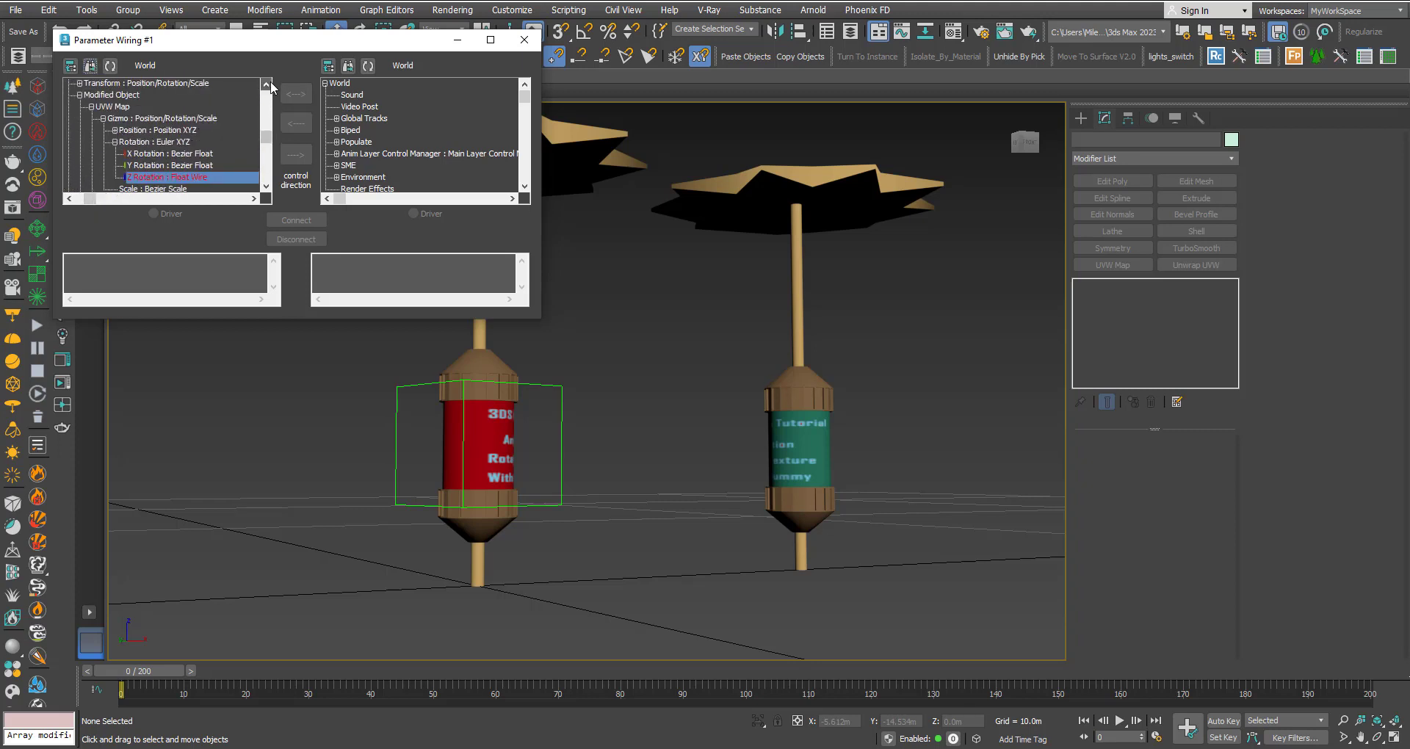
{"action": "left_click", "coordinate": [269, 83]}
{"action": "left_click", "coordinate": [269, 83]}
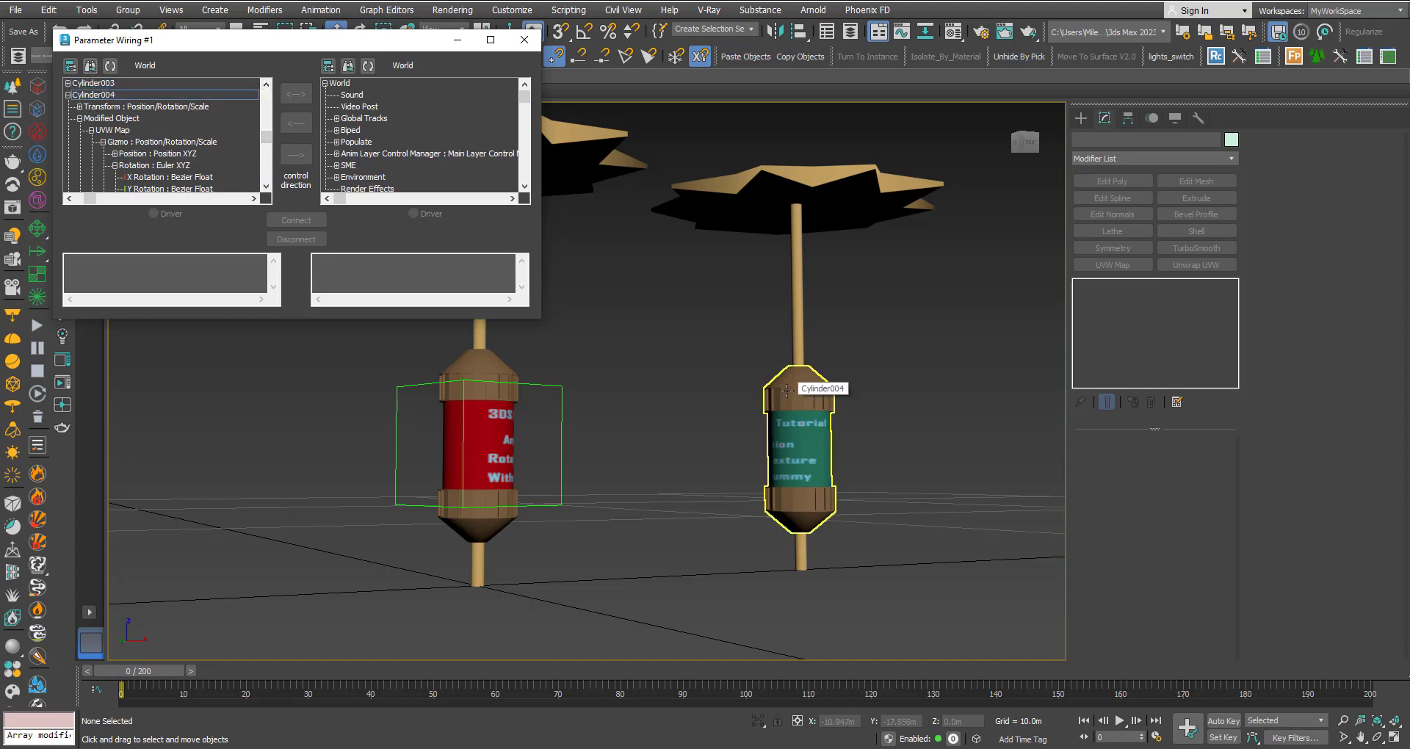
{"action": "left_click", "coordinate": [267, 187]}
{"action": "left_click", "coordinate": [266, 186]}
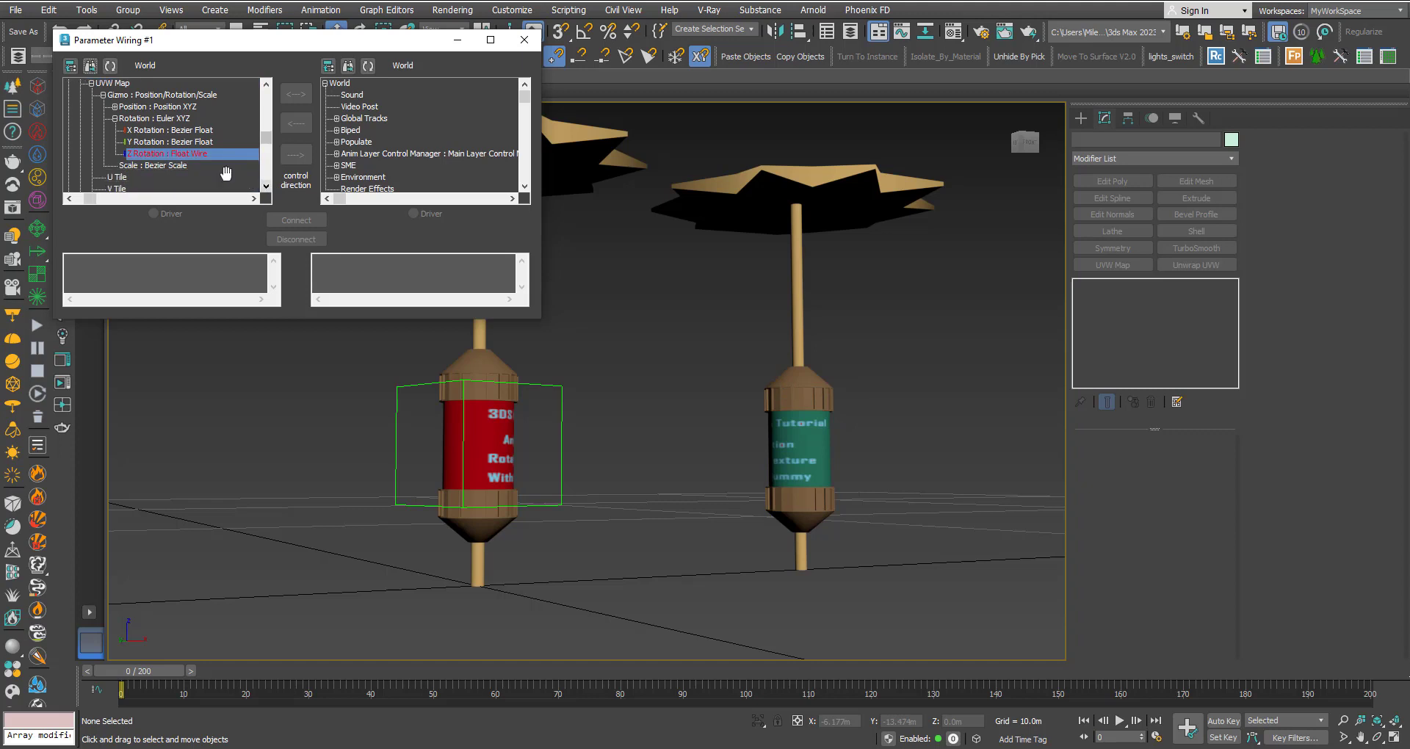
{"action": "left_click", "coordinate": [348, 66]}
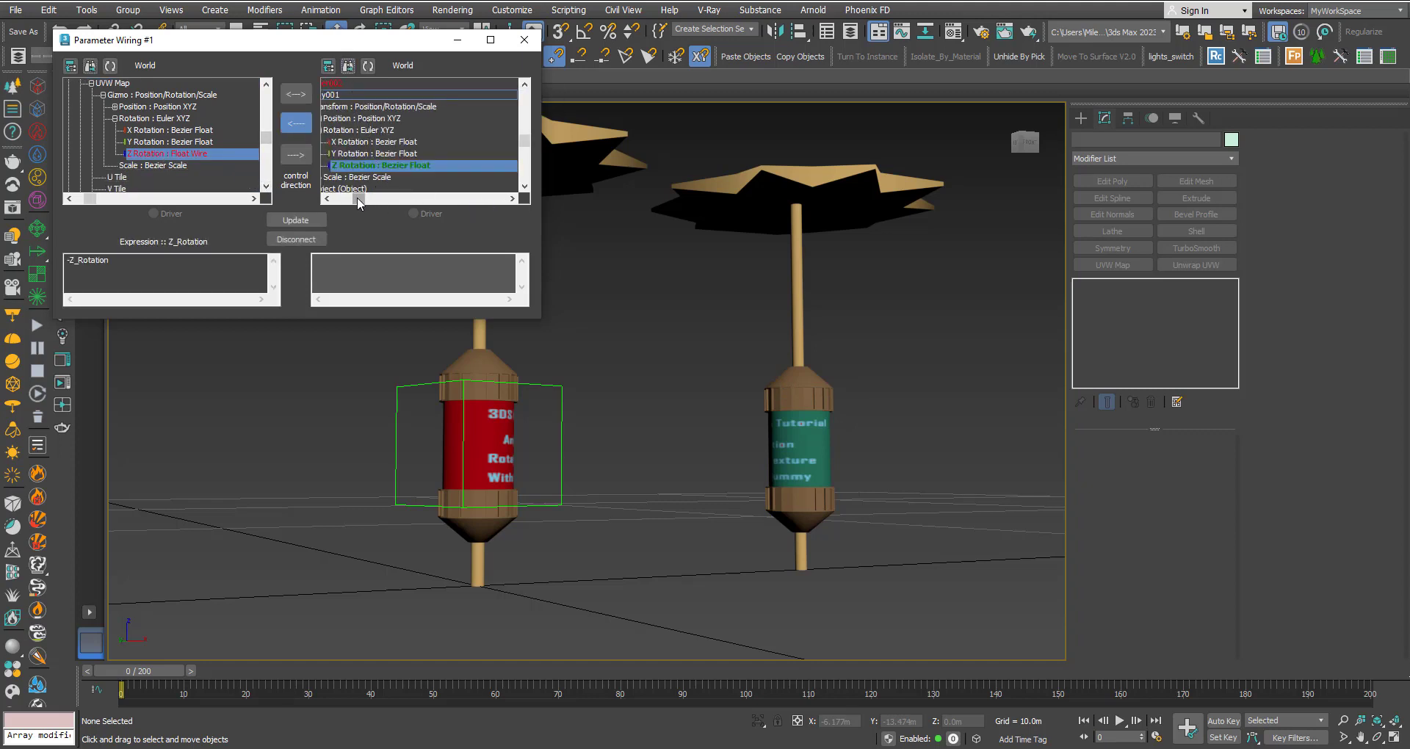
{"action": "left_click_drag", "start_coordinate": [359, 203], "coordinate": [344, 203]}
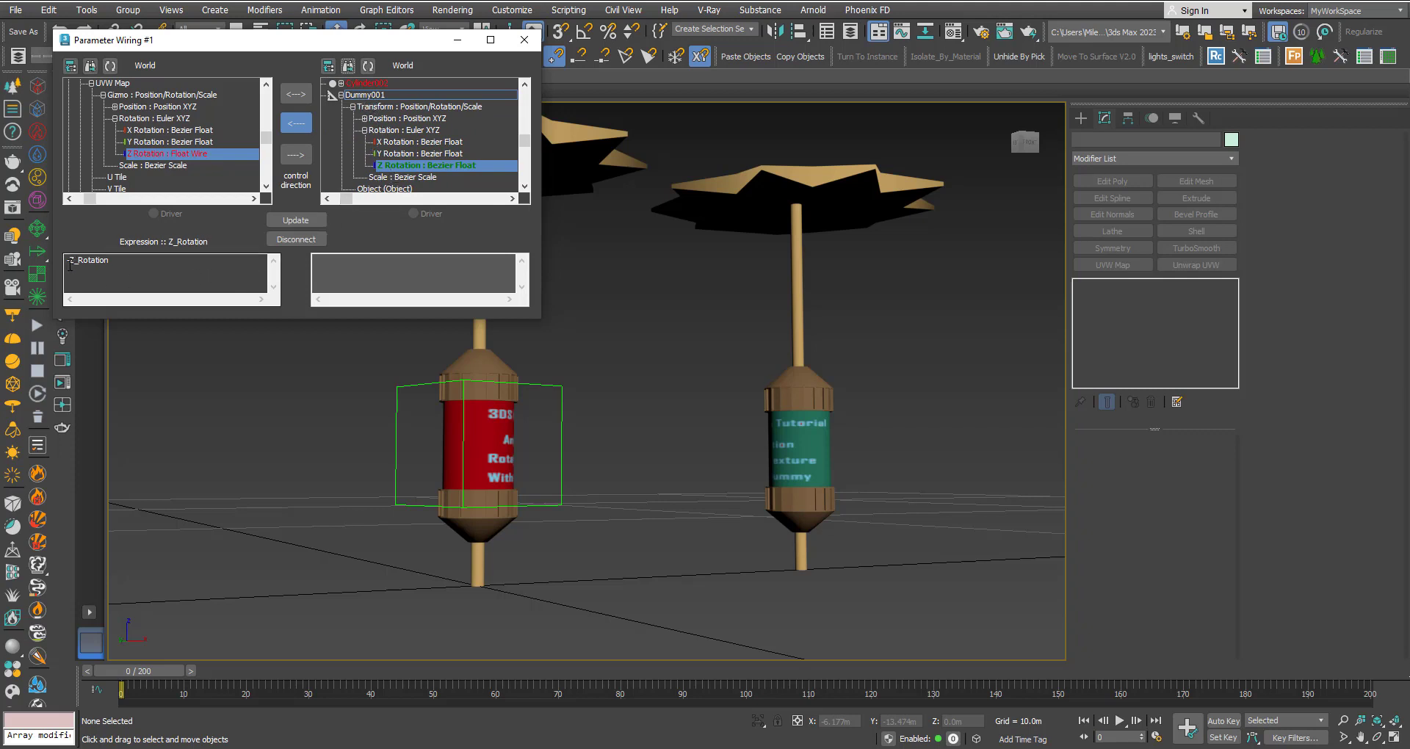
{"action": "left_click", "coordinate": [110, 265]}
{"action": "type", "text": "/4"}
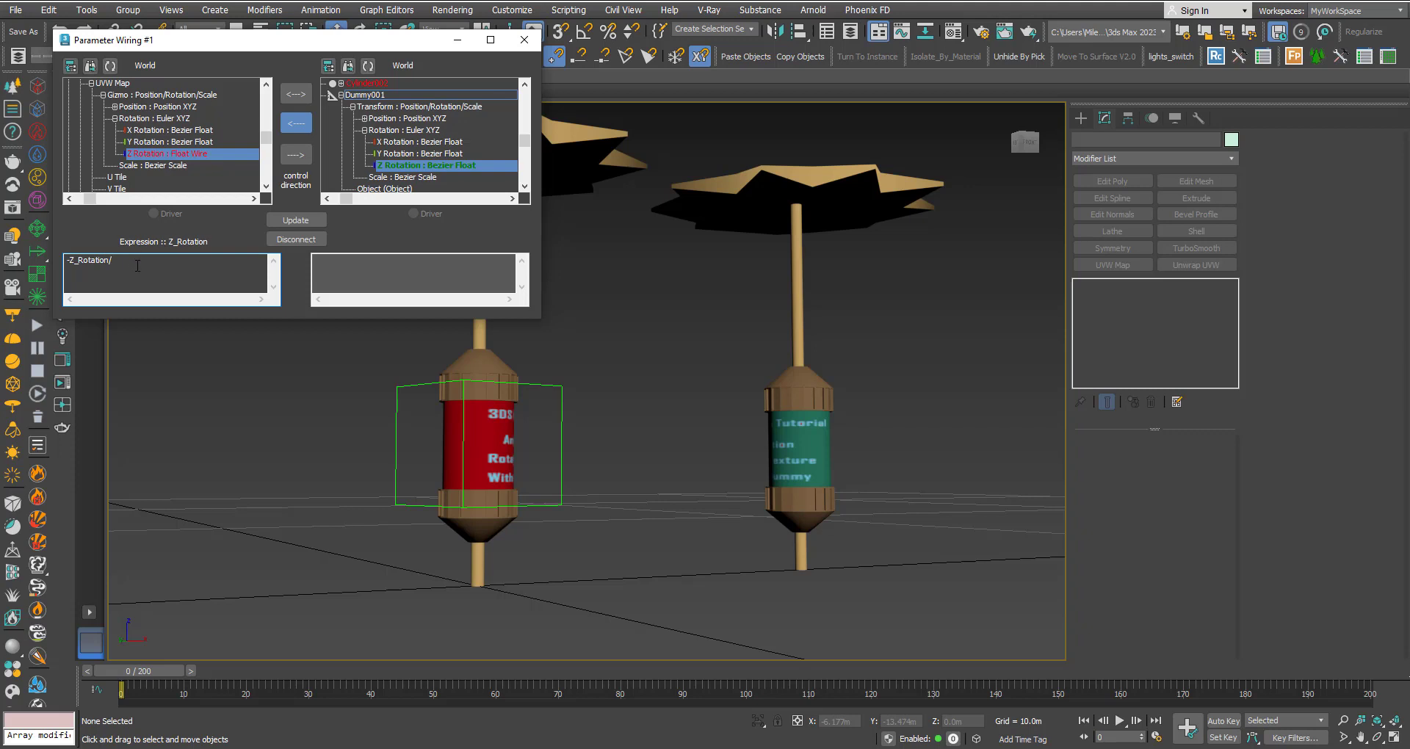
{"action": "left_click", "coordinate": [291, 222]}
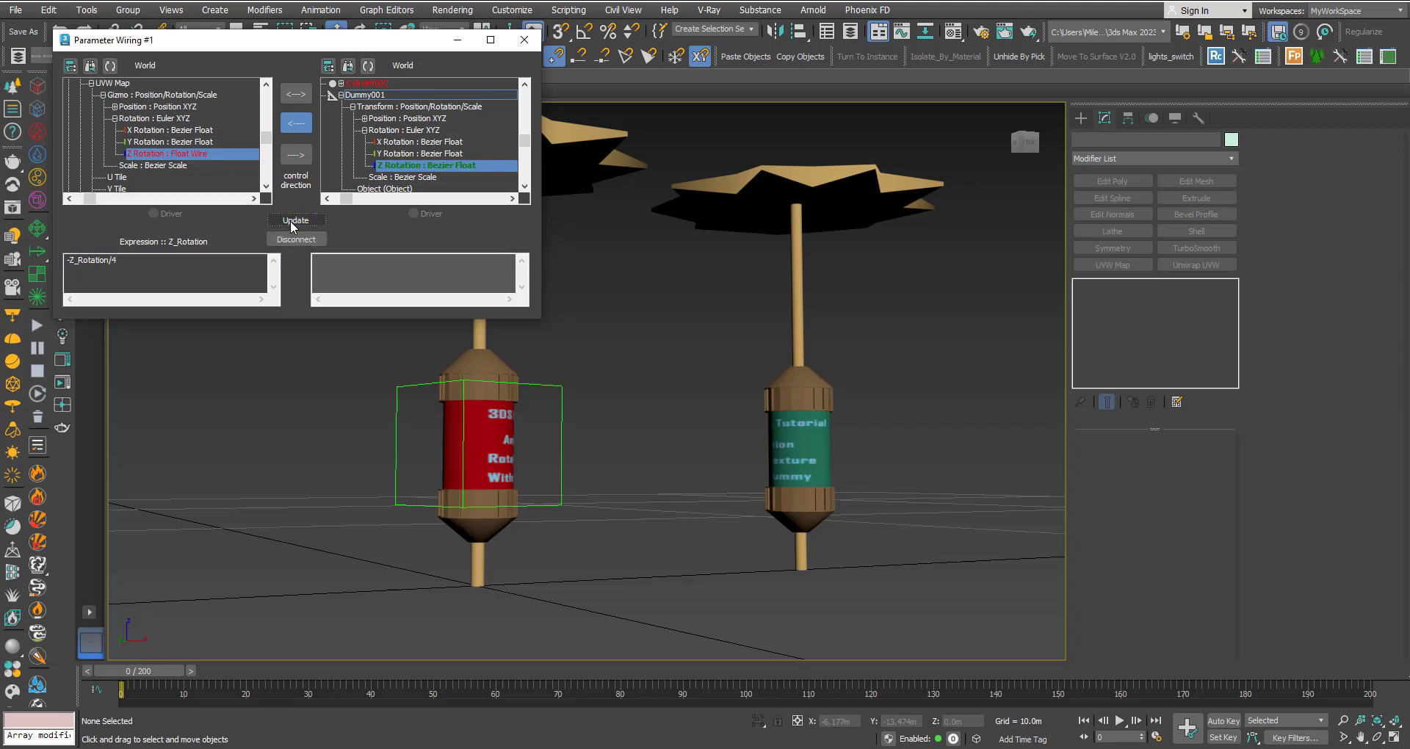
Close the wiring dialog, play the animation to preview the slower spin, and return to frame 0
{"action": "left_click", "coordinate": [523, 40]}
{"action": "key", "text": "slash"}
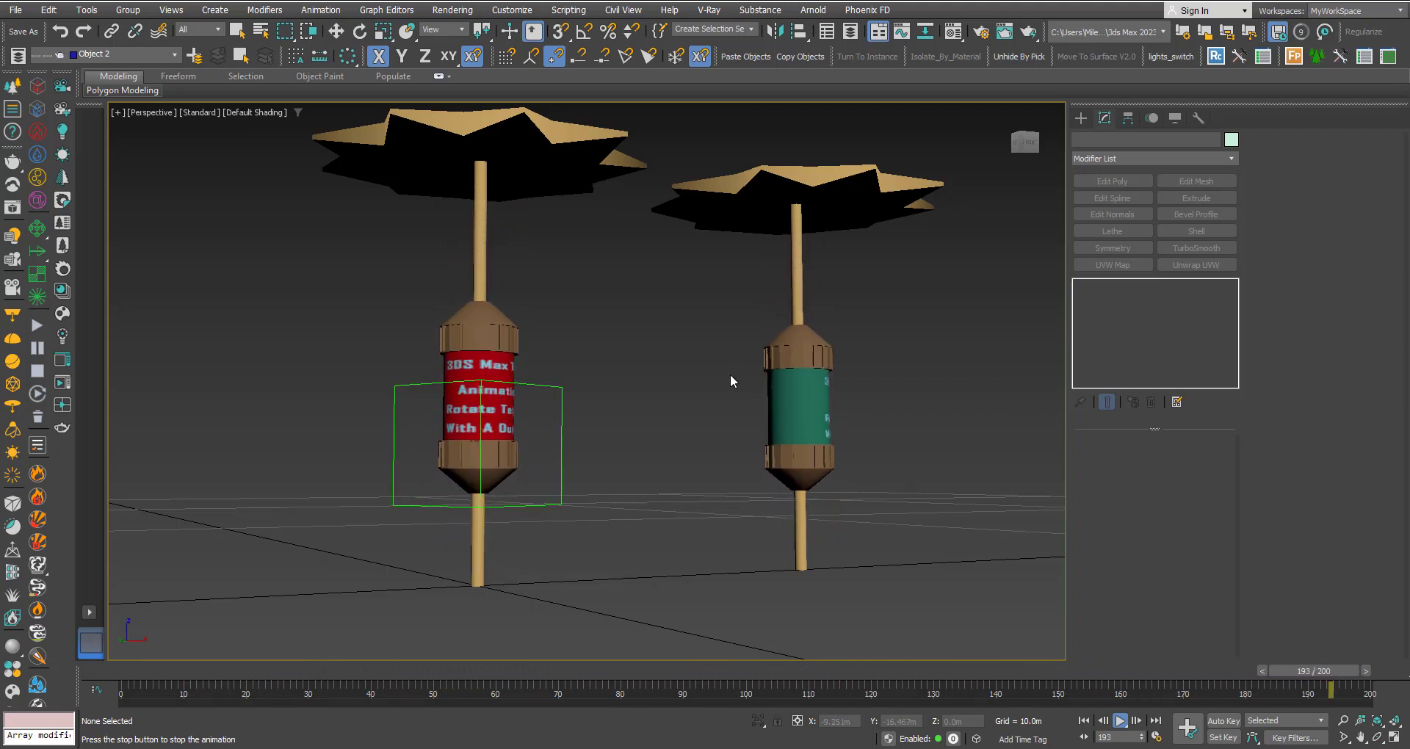
{"action": "key", "text": "/"}
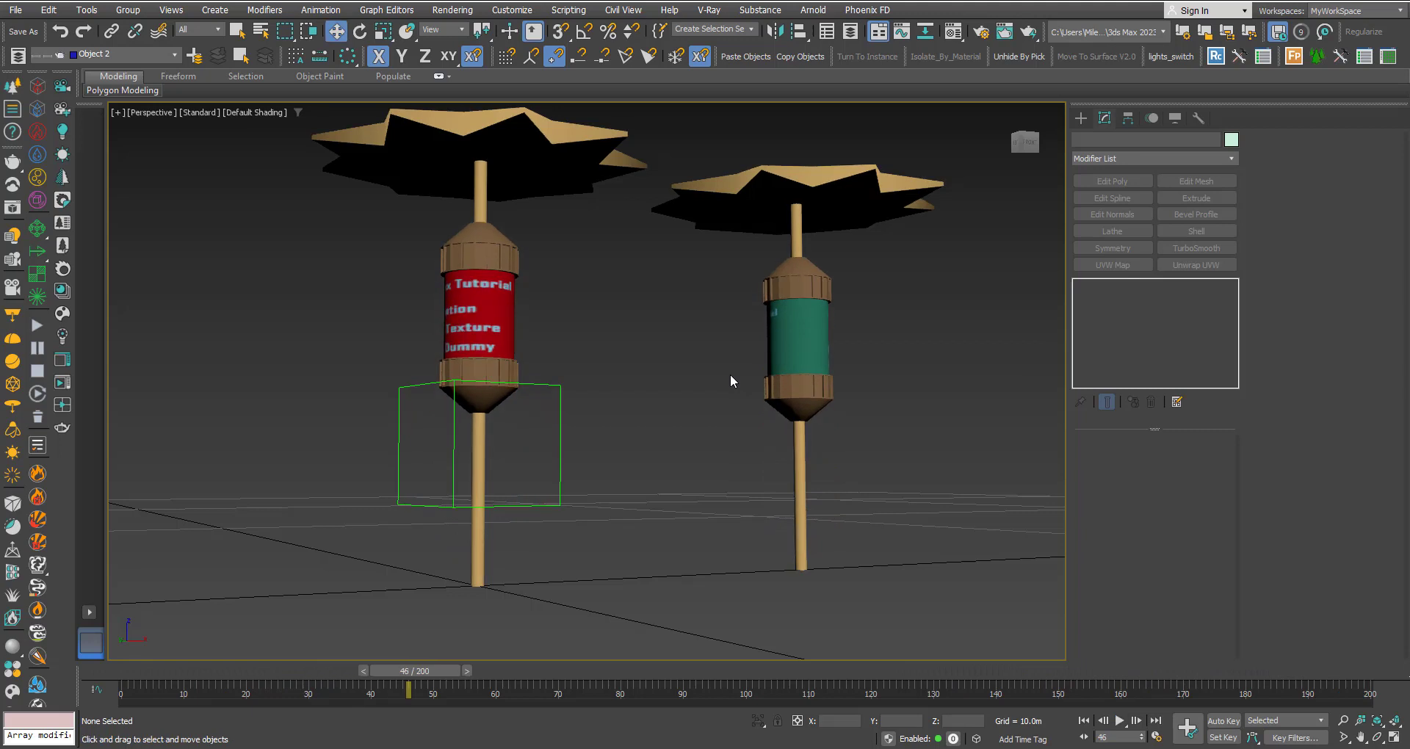
{"action": "left_click_drag", "start_coordinate": [448, 671], "coordinate": [163, 674]}
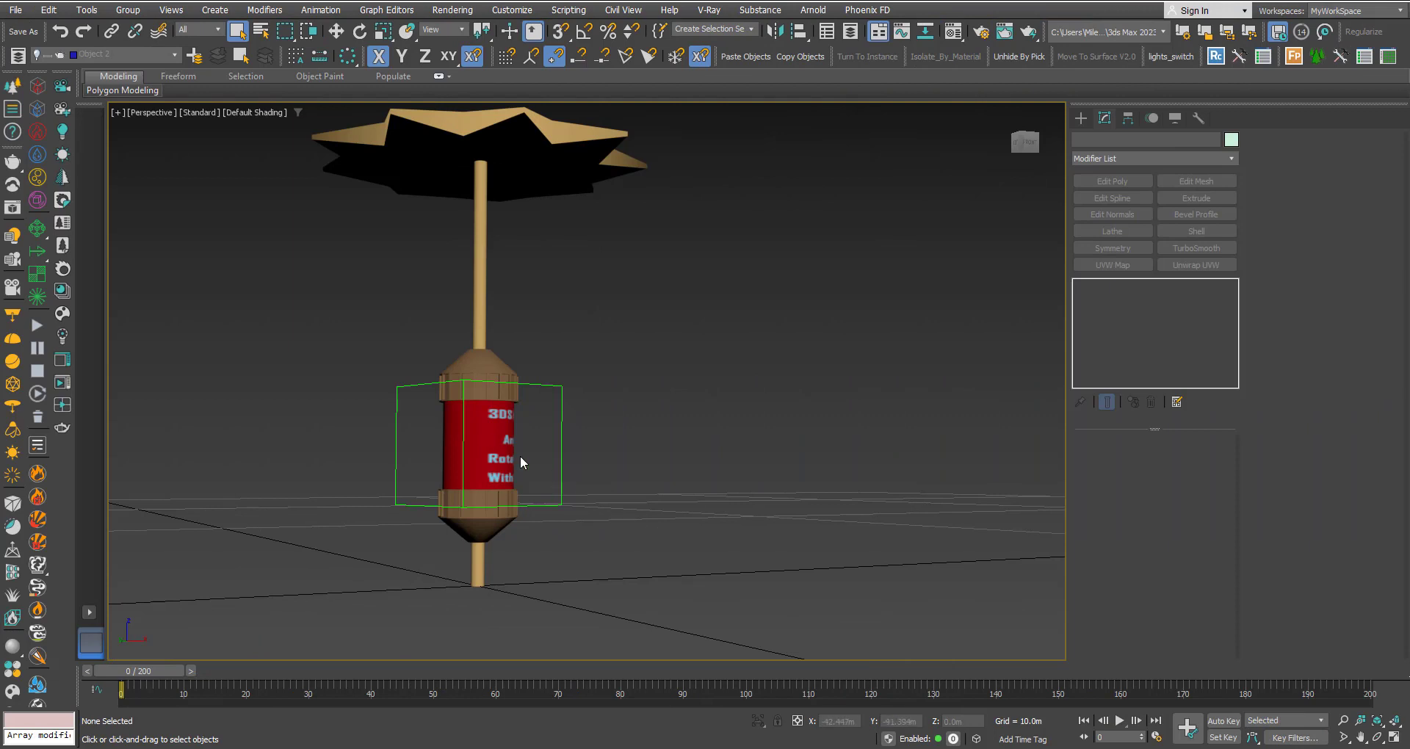
Select the red cylinder, jump to the last frame, then rewind to frame 0
{"action": "left_click", "coordinate": [519, 459]}
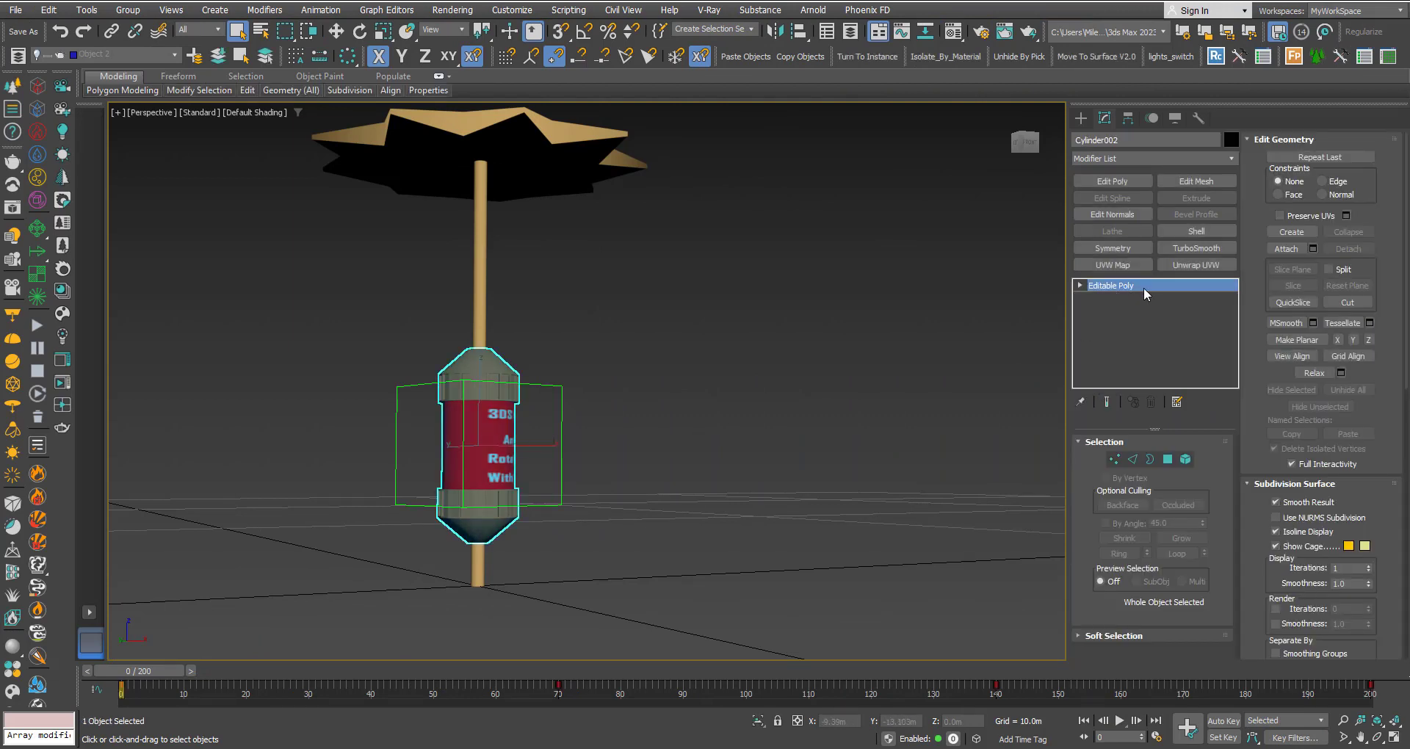
{"action": "left_click", "coordinate": [716, 395]}
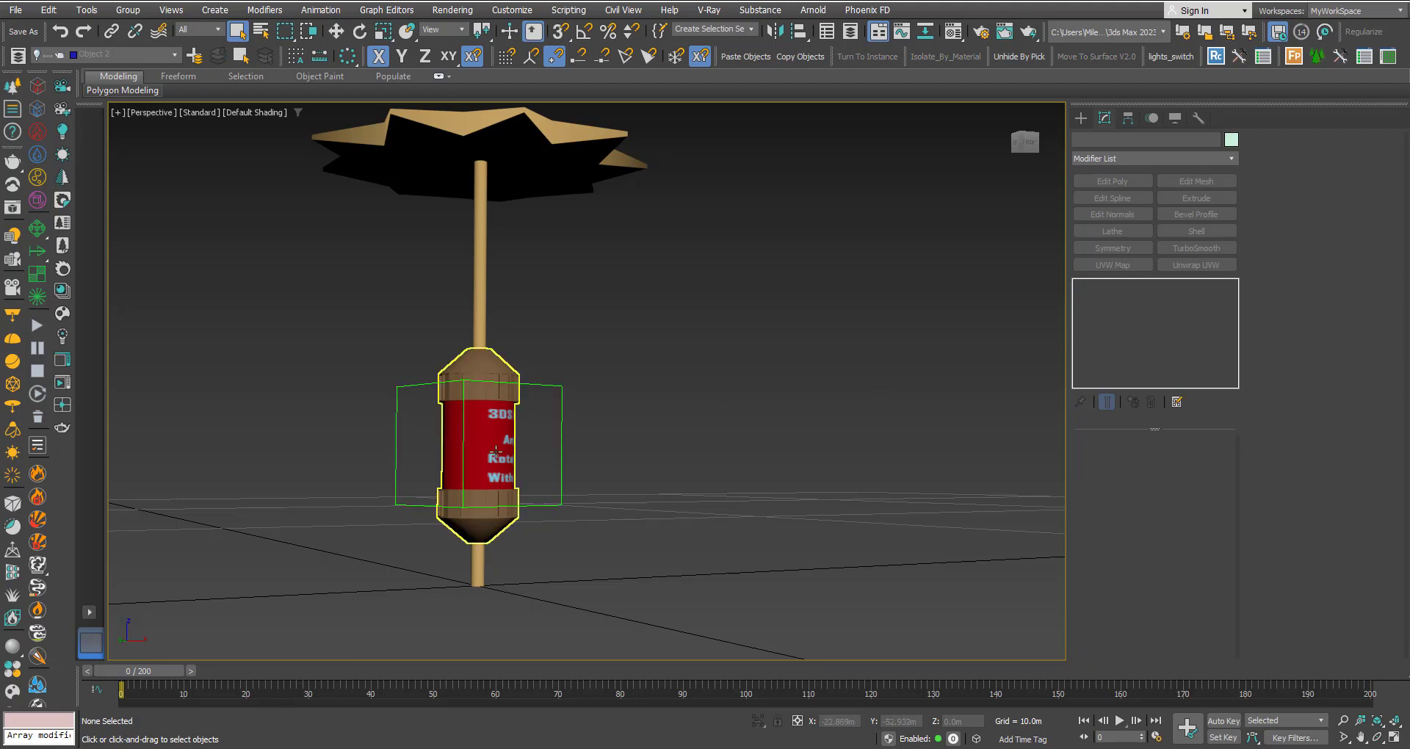
{"action": "left_click", "coordinate": [541, 451]}
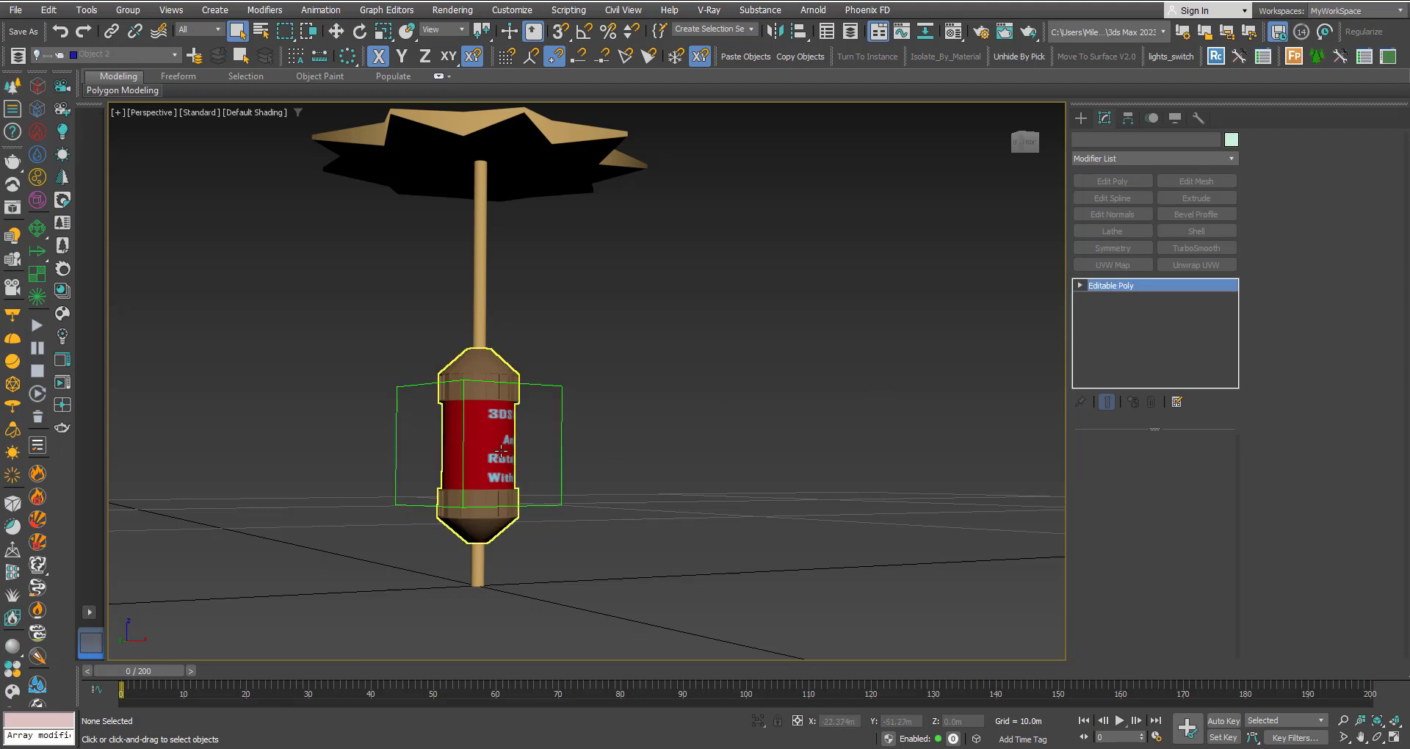
{"action": "key", "text": "End"}
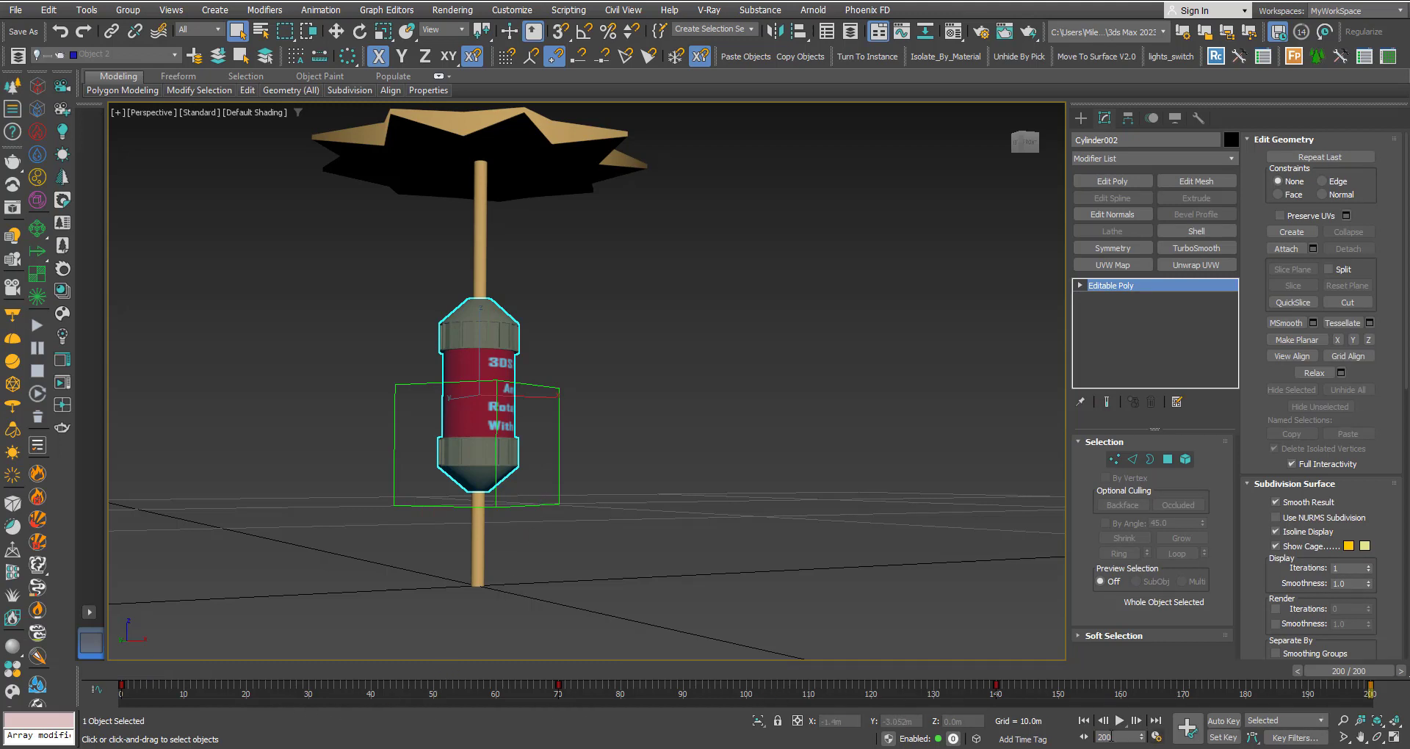
{"action": "right_click", "coordinate": [1142, 737]}
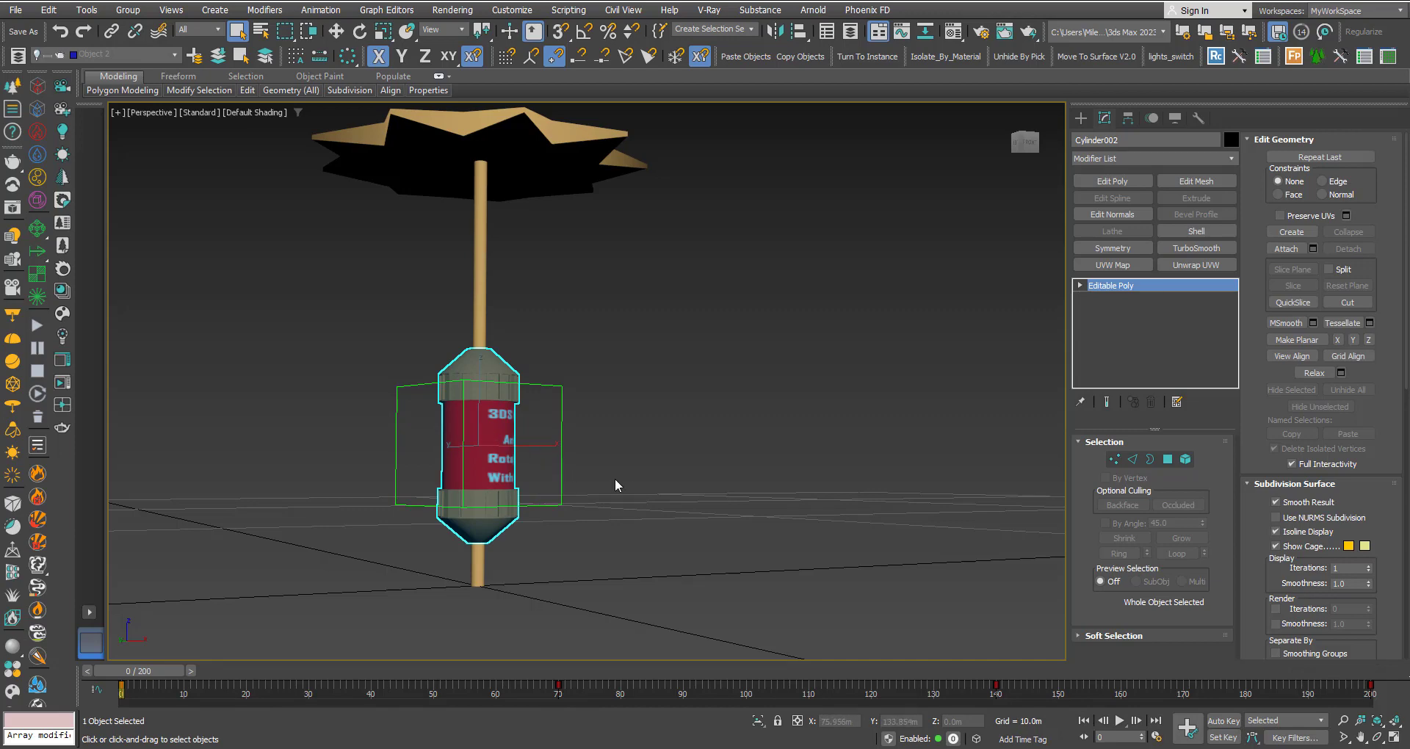
Inspect the body material's diffuse map coordinates in the Material Editor, then reselect Cylinder002
{"action": "left_click", "coordinate": [630, 481]}
{"action": "key", "text": "m"}
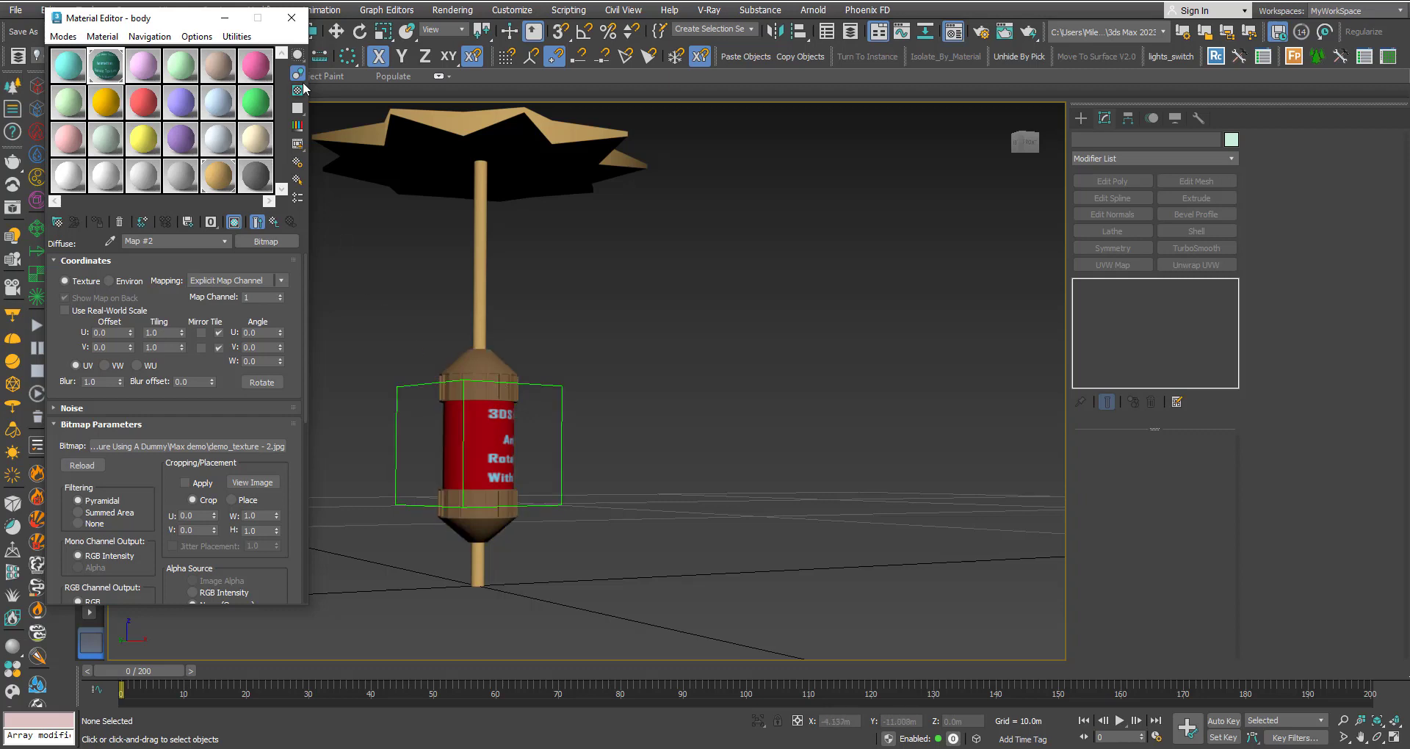
{"action": "left_click", "coordinate": [291, 18]}
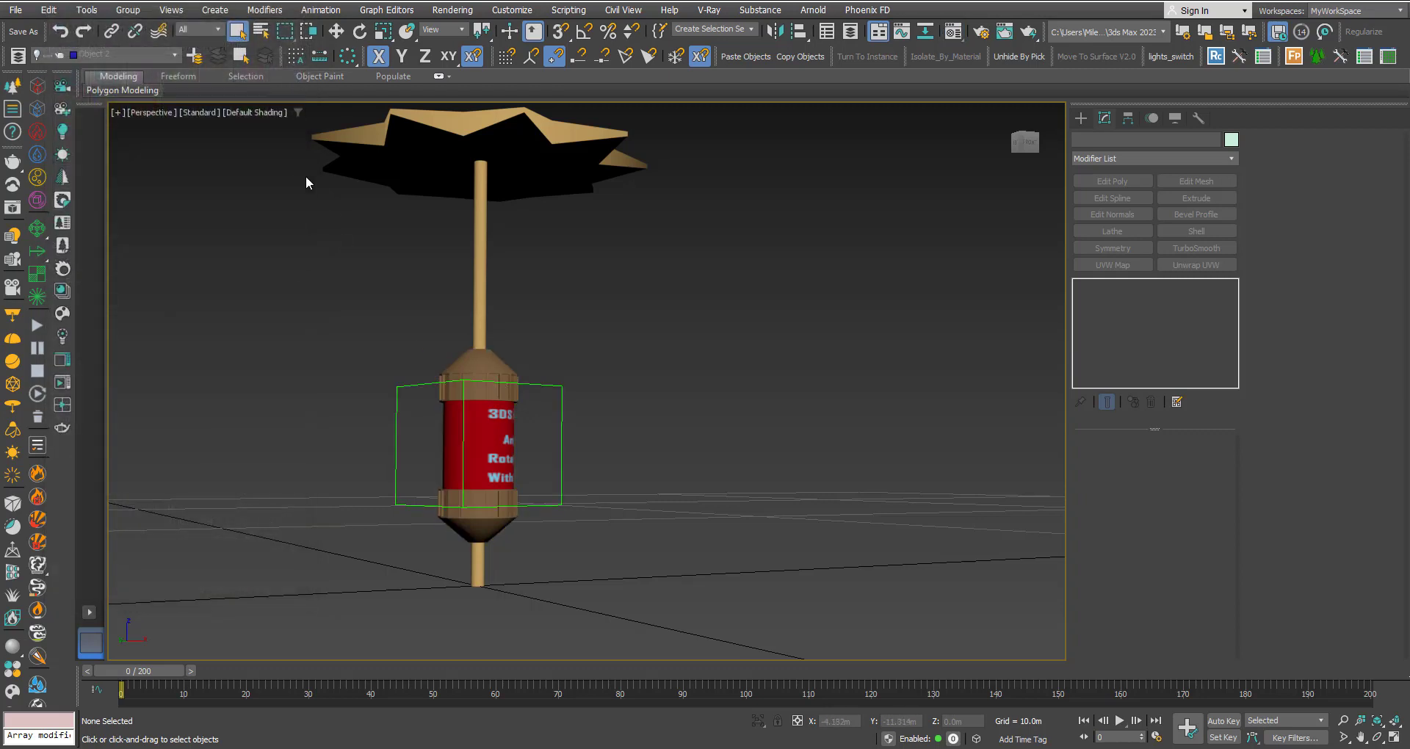
{"action": "left_click", "coordinate": [490, 444]}
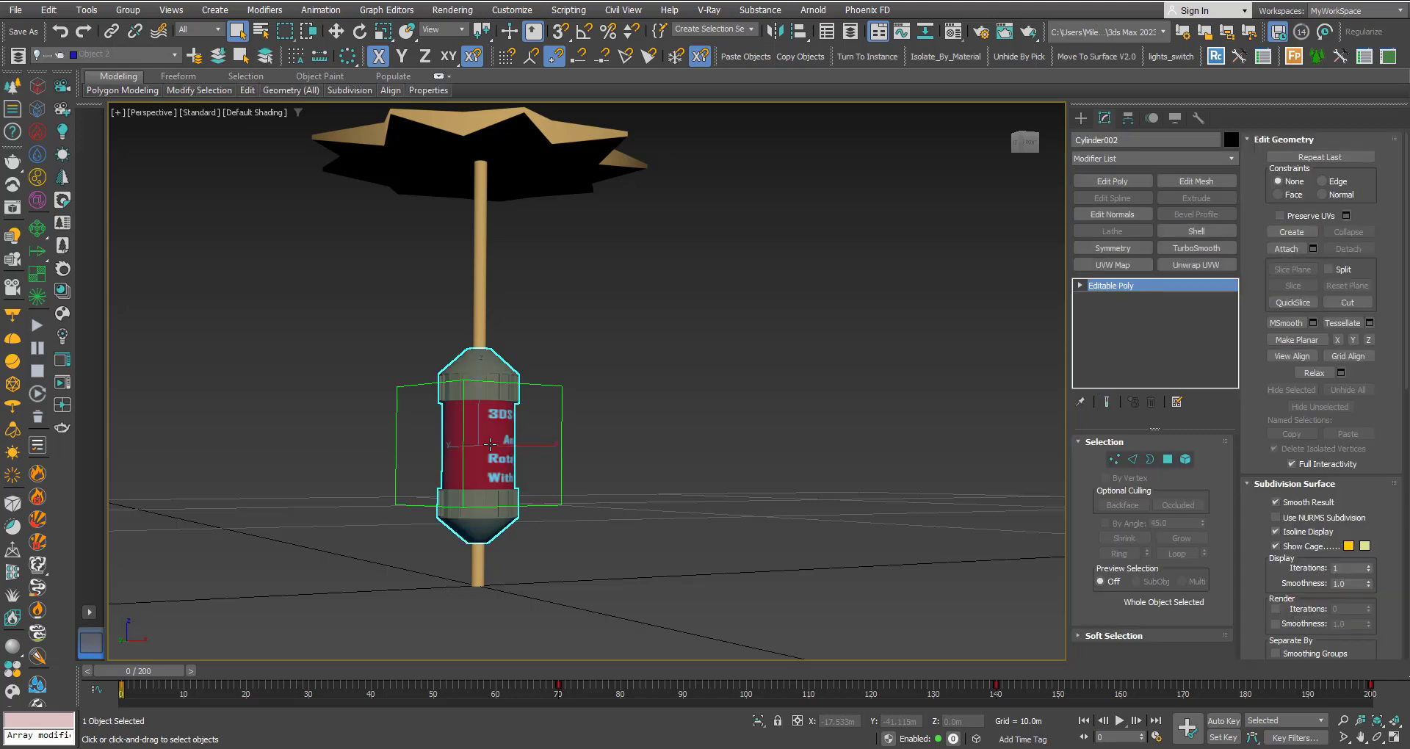
Pair Cylinder002's body picture Diffuse U Offset with Dummy001's Transform Z Rotation for wiring
{"action": "right_click", "coordinate": [492, 443]}
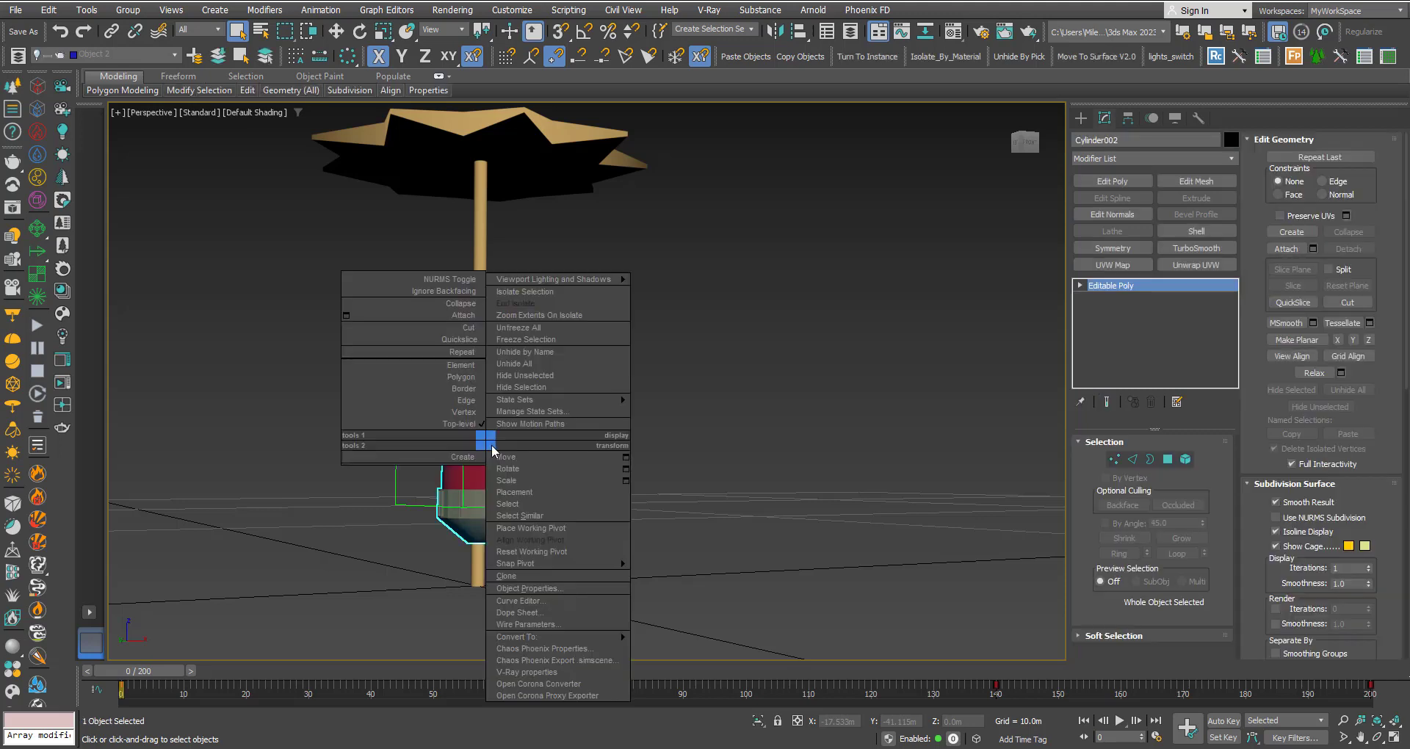
{"action": "left_click", "coordinate": [562, 627]}
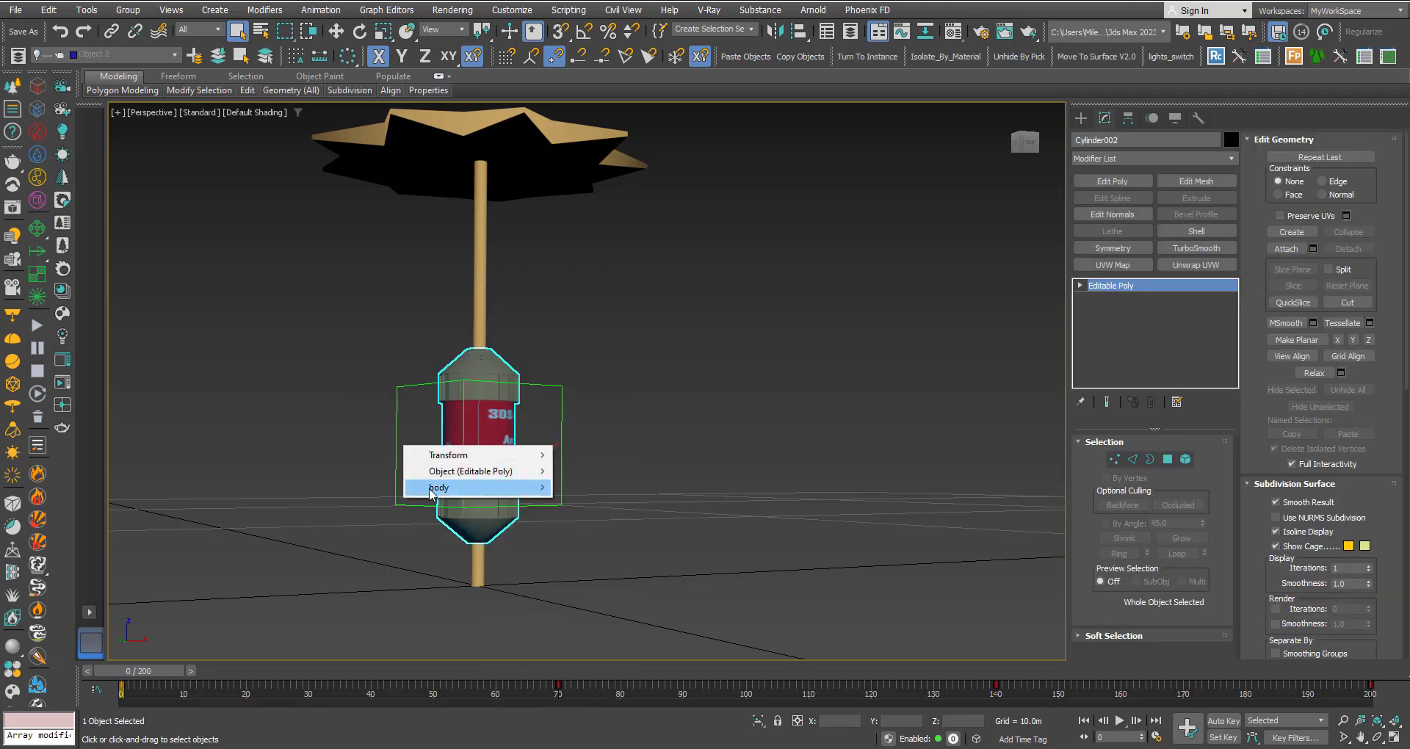
{"action": "mouse_move", "coordinate": [474, 487]}
{"action": "mouse_move", "coordinate": [623, 487]}
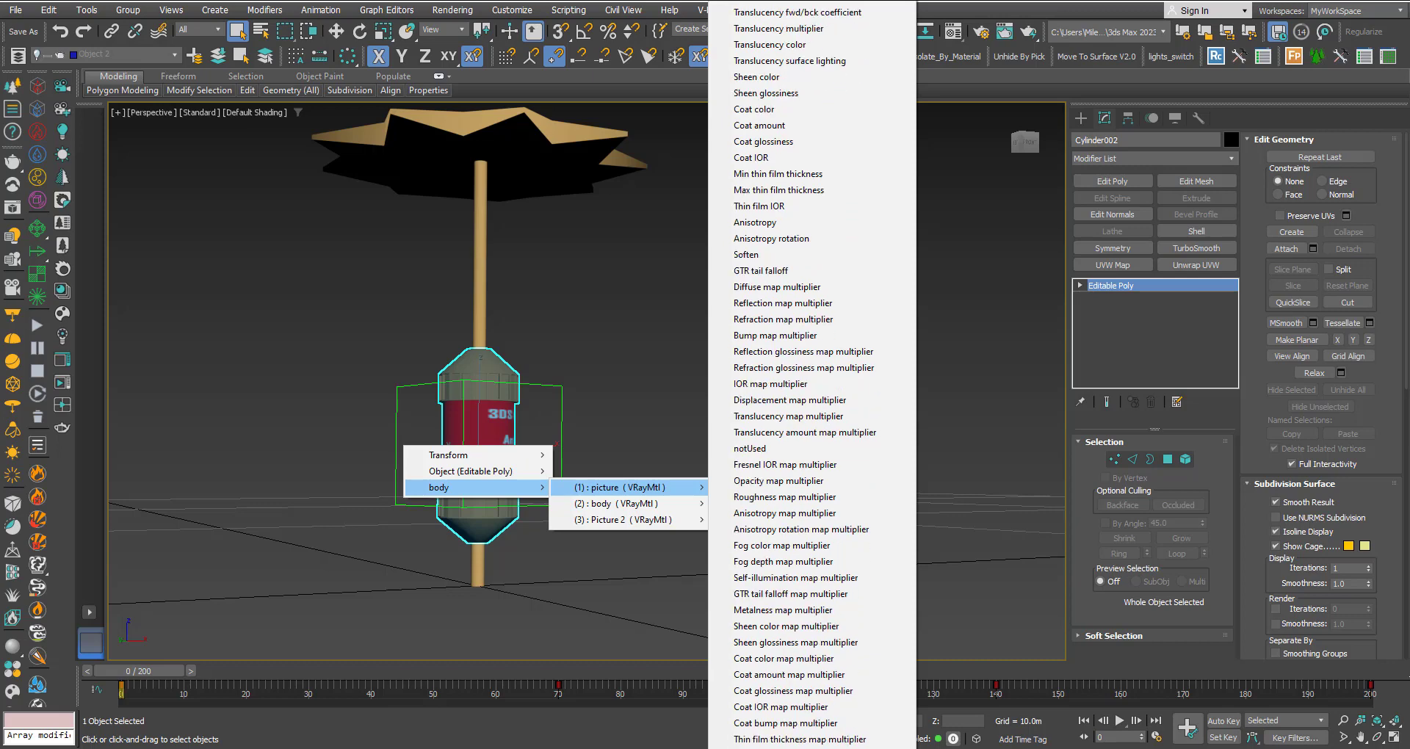
{"action": "mouse_move", "coordinate": [811, 739]}
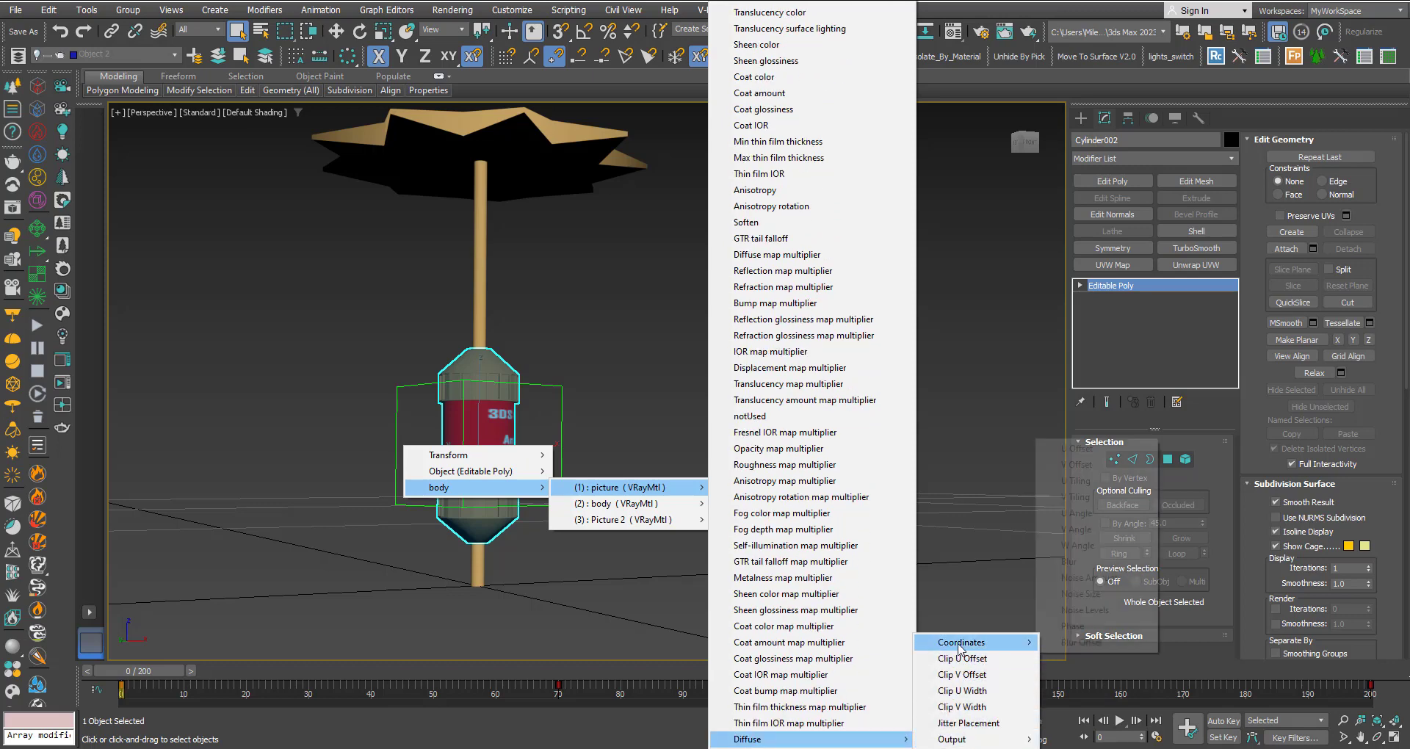
{"action": "mouse_move", "coordinate": [973, 642]}
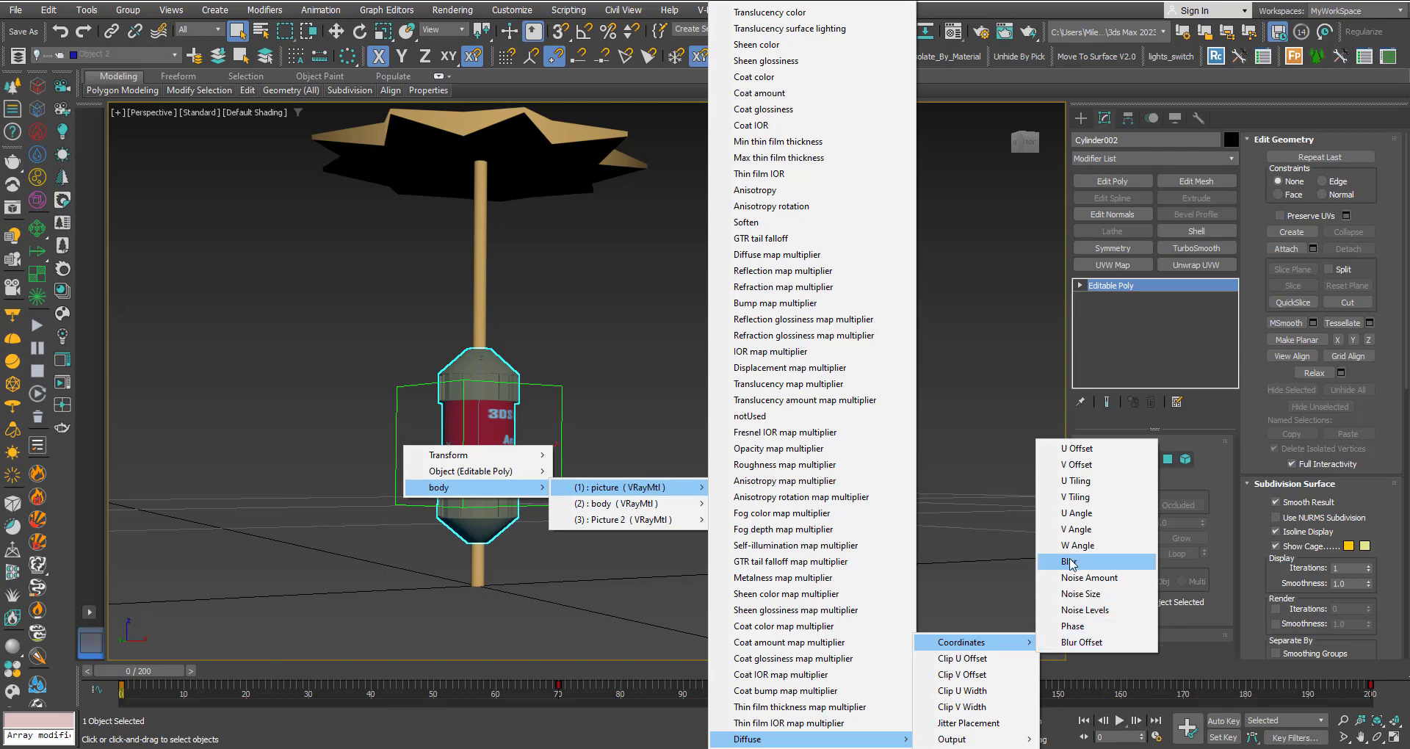
{"action": "left_click", "coordinate": [1081, 449]}
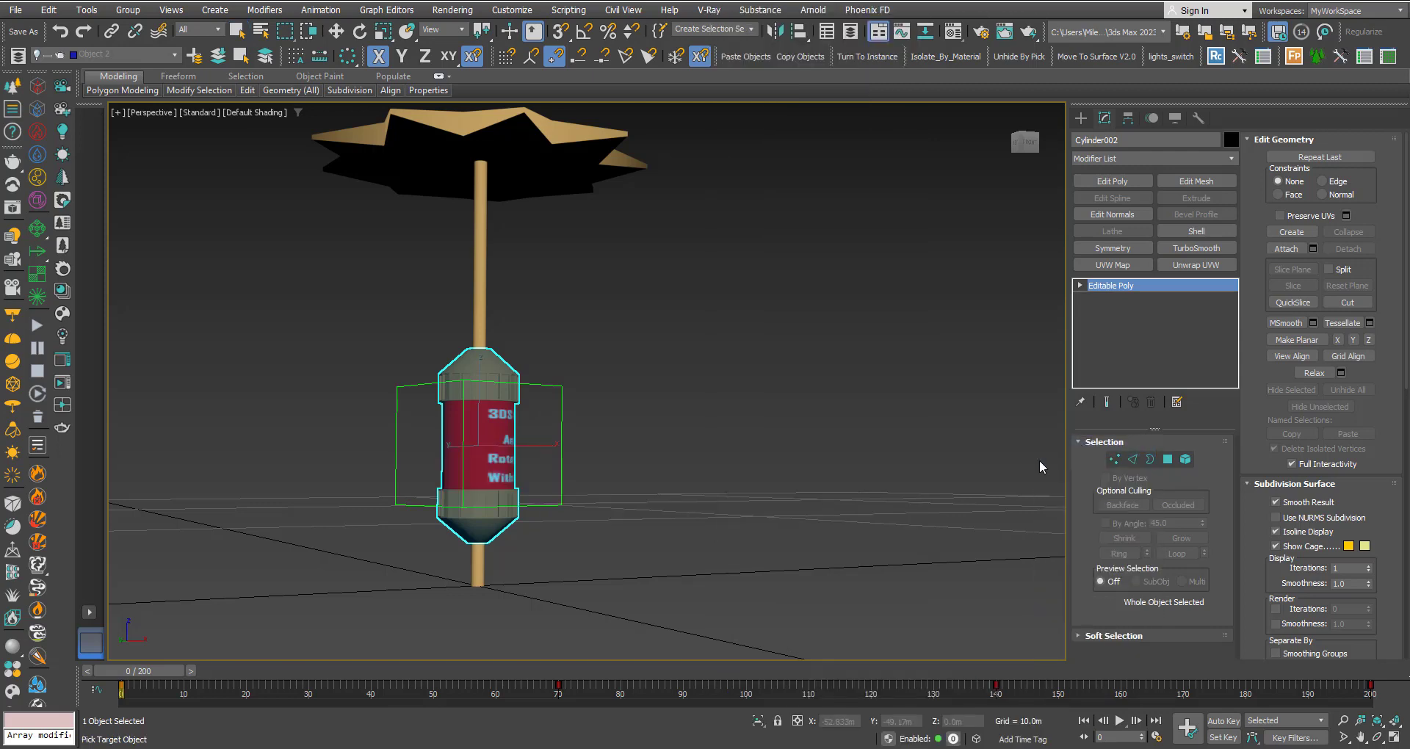
{"action": "left_click", "coordinate": [563, 441]}
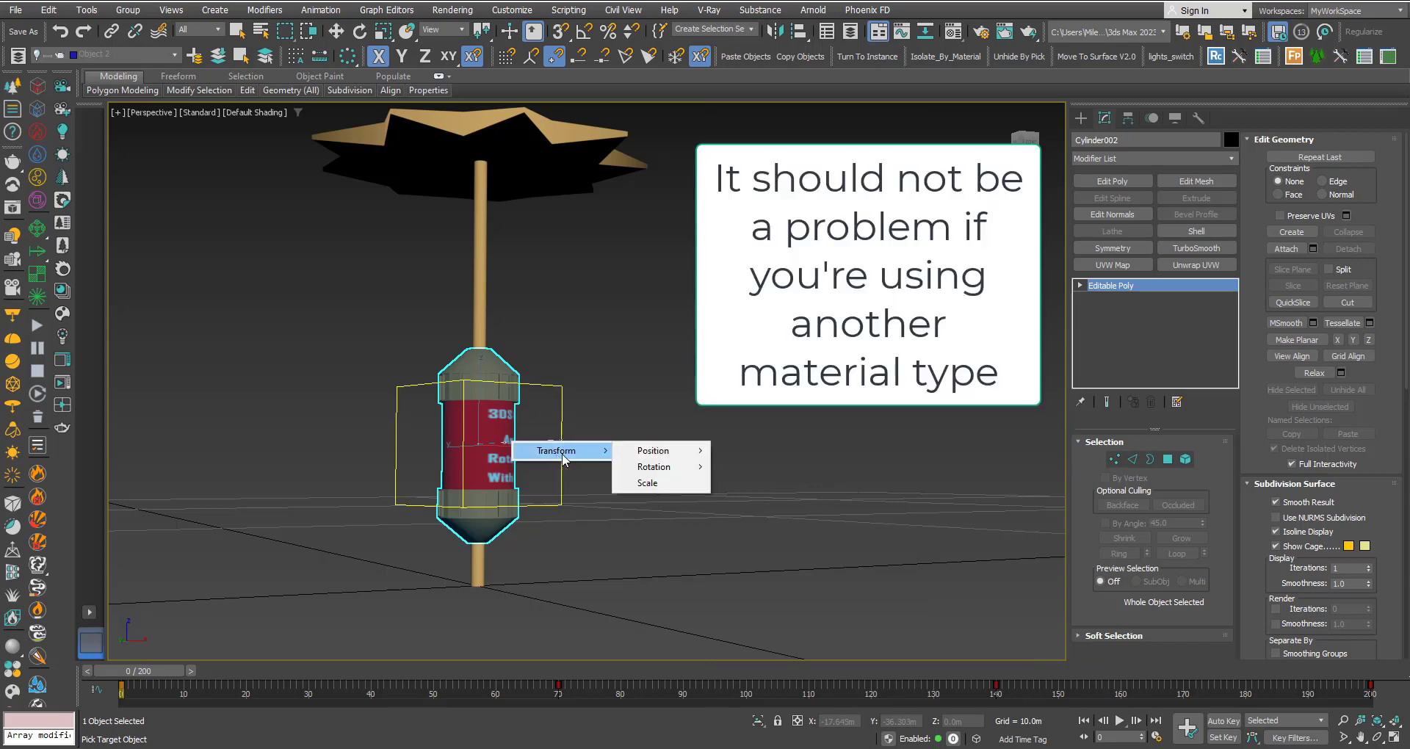
{"action": "mouse_move", "coordinate": [653, 466]}
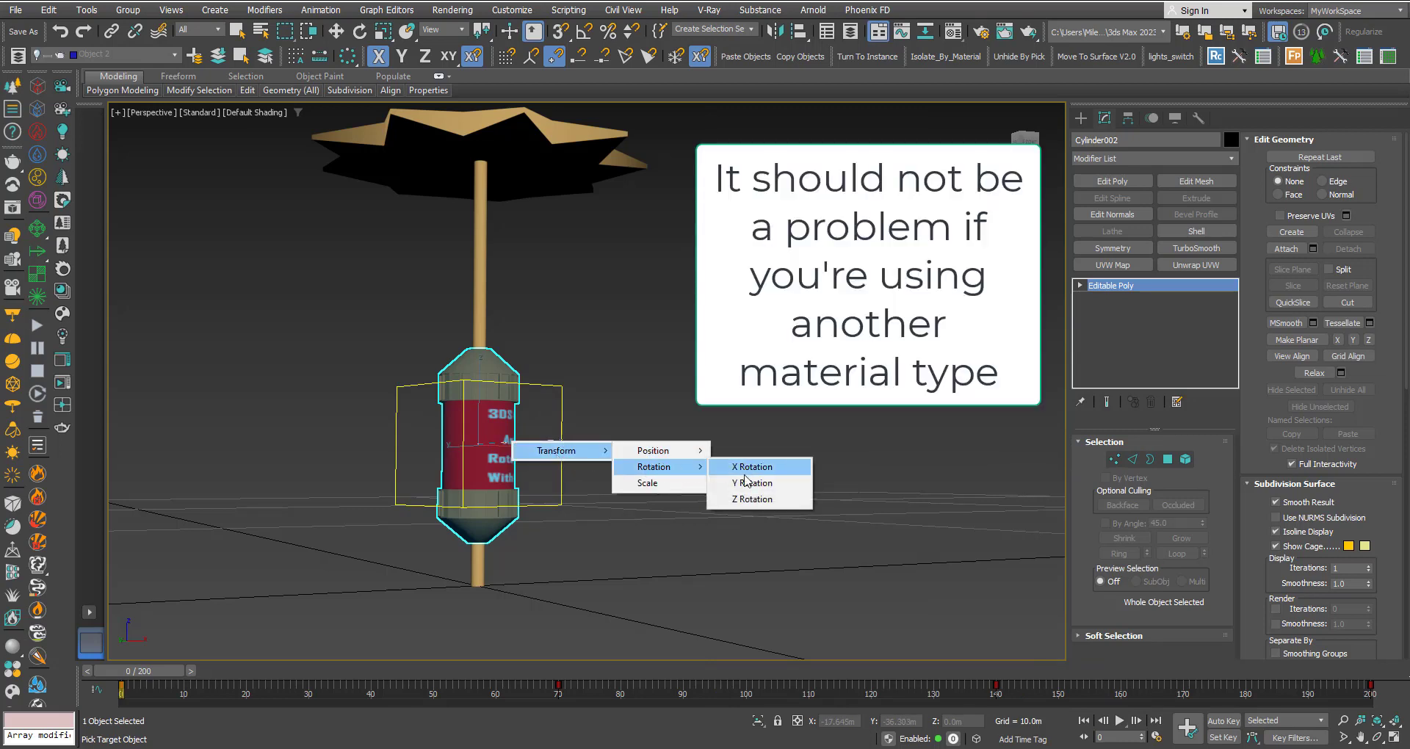
{"action": "left_click", "coordinate": [740, 500]}
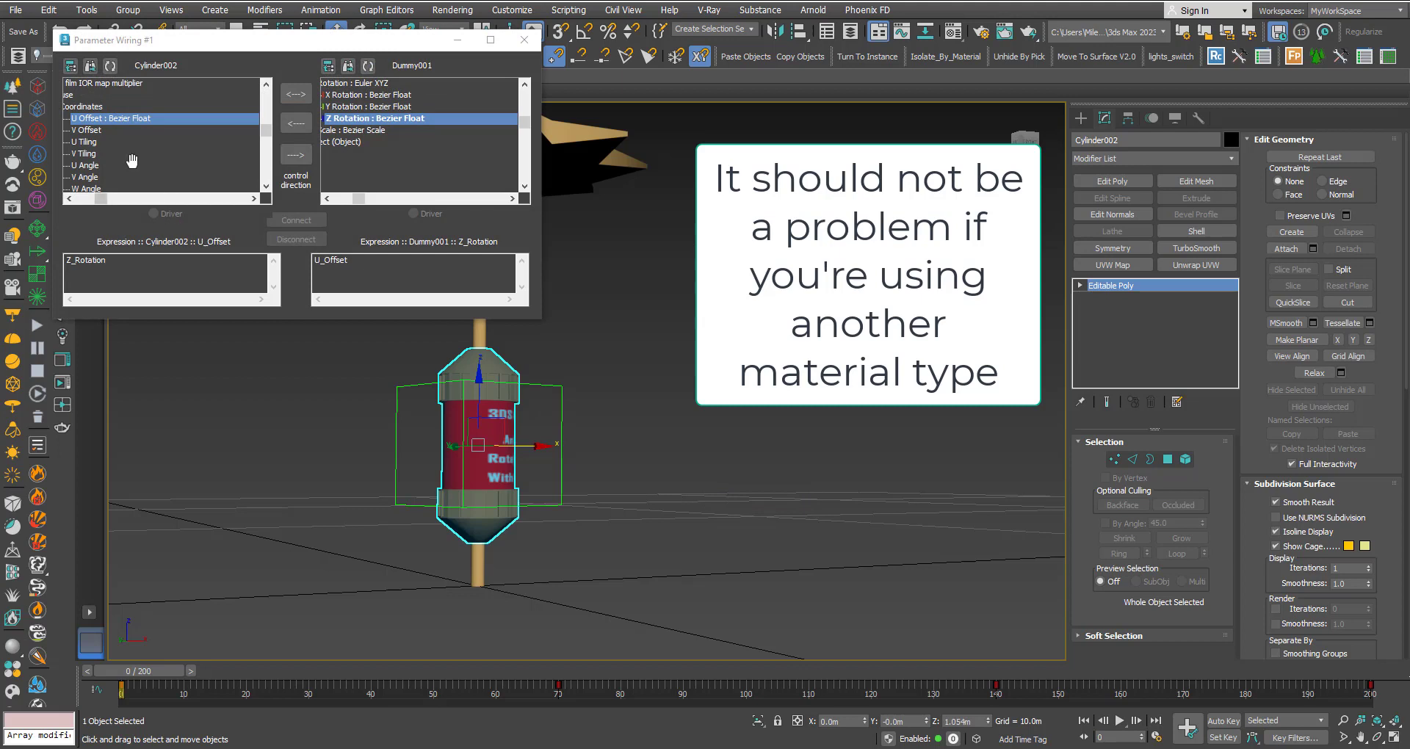
Set Dummy001's Z Rotation to drive Cylinder002's U Offset one way, test-rotate the Dummy, then connect
{"action": "left_click_drag", "start_coordinate": [104, 201], "coordinate": [84, 202]}
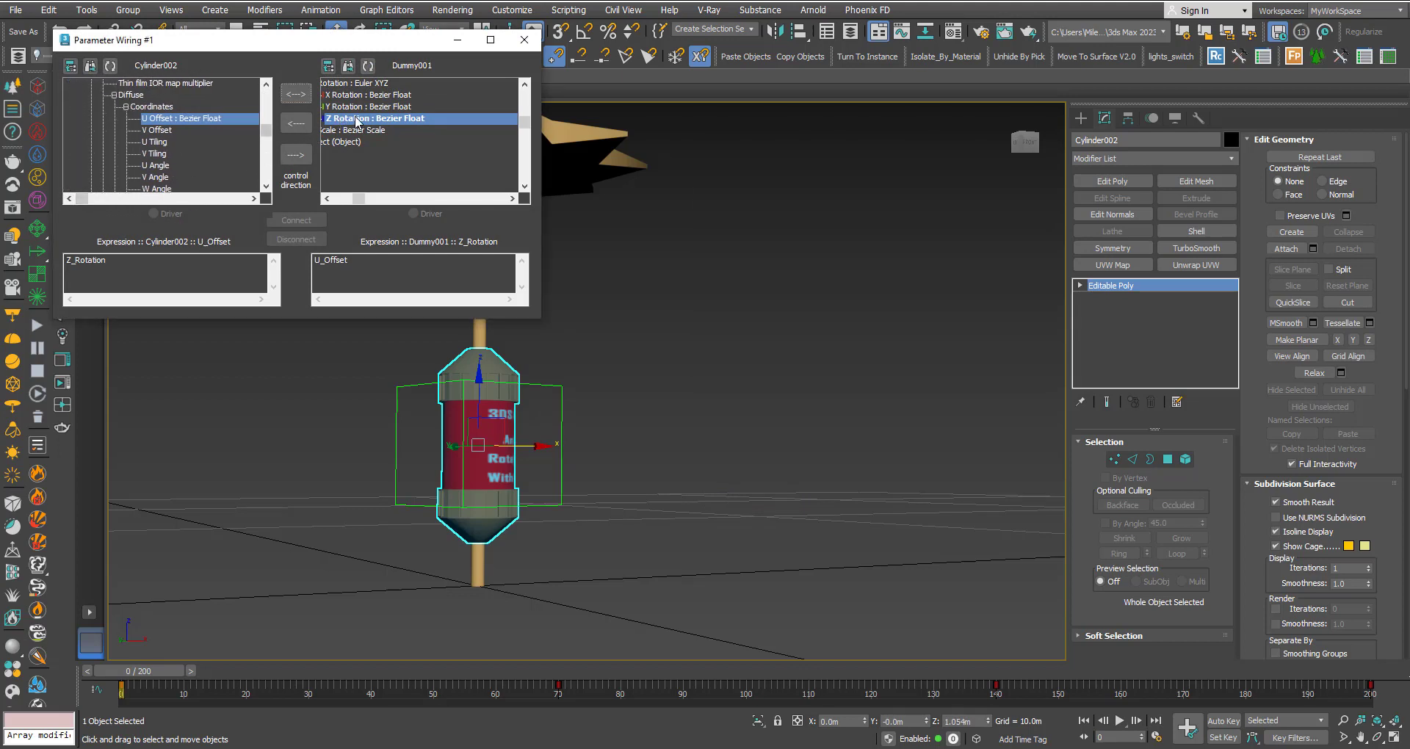
{"action": "left_click", "coordinate": [297, 125]}
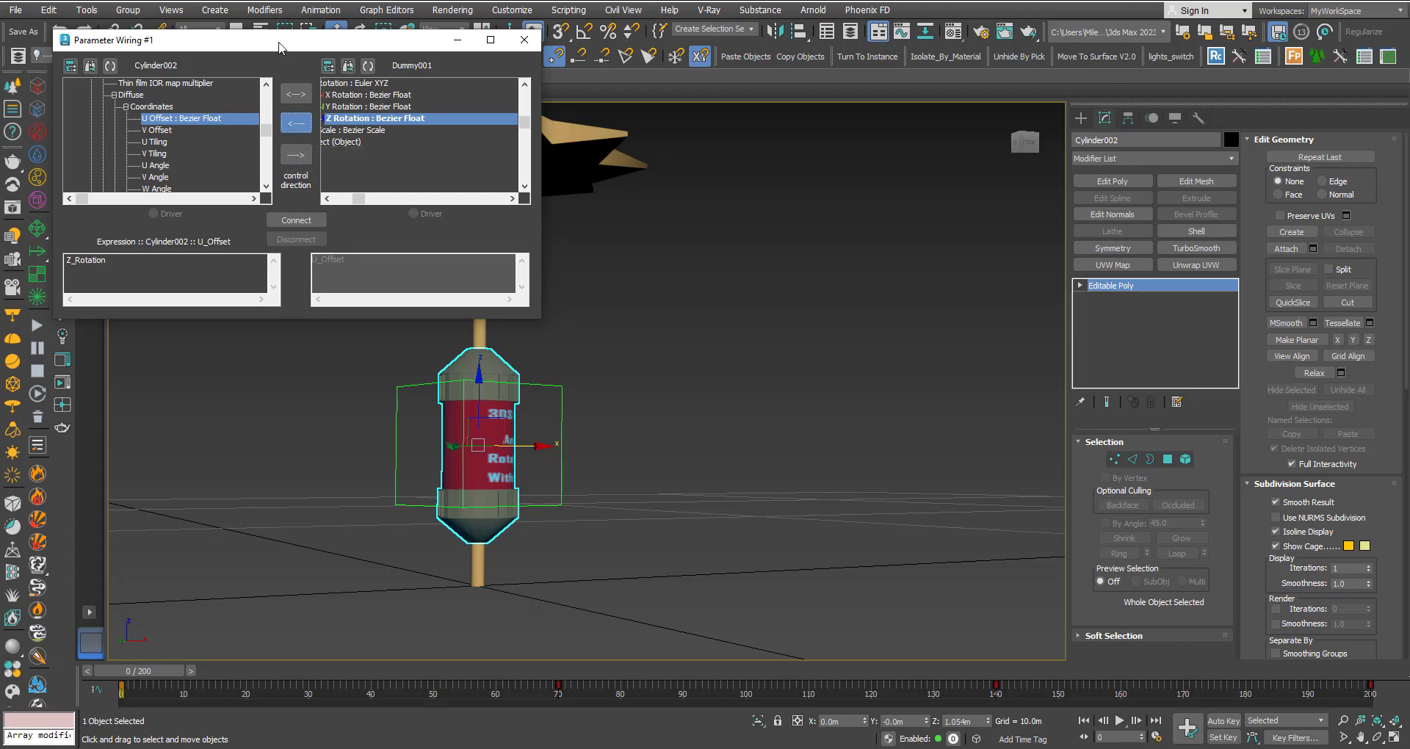
{"action": "left_click_drag", "start_coordinate": [279, 48], "coordinate": [258, 36]}
{"action": "mouse_move", "coordinate": [574, 507]}
{"action": "middle_mouse_down"}
{"action": "mouse_move", "coordinate": [702, 510]}
{"action": "mouse_move", "coordinate": [729, 481]}
{"action": "middle_mouse_up"}
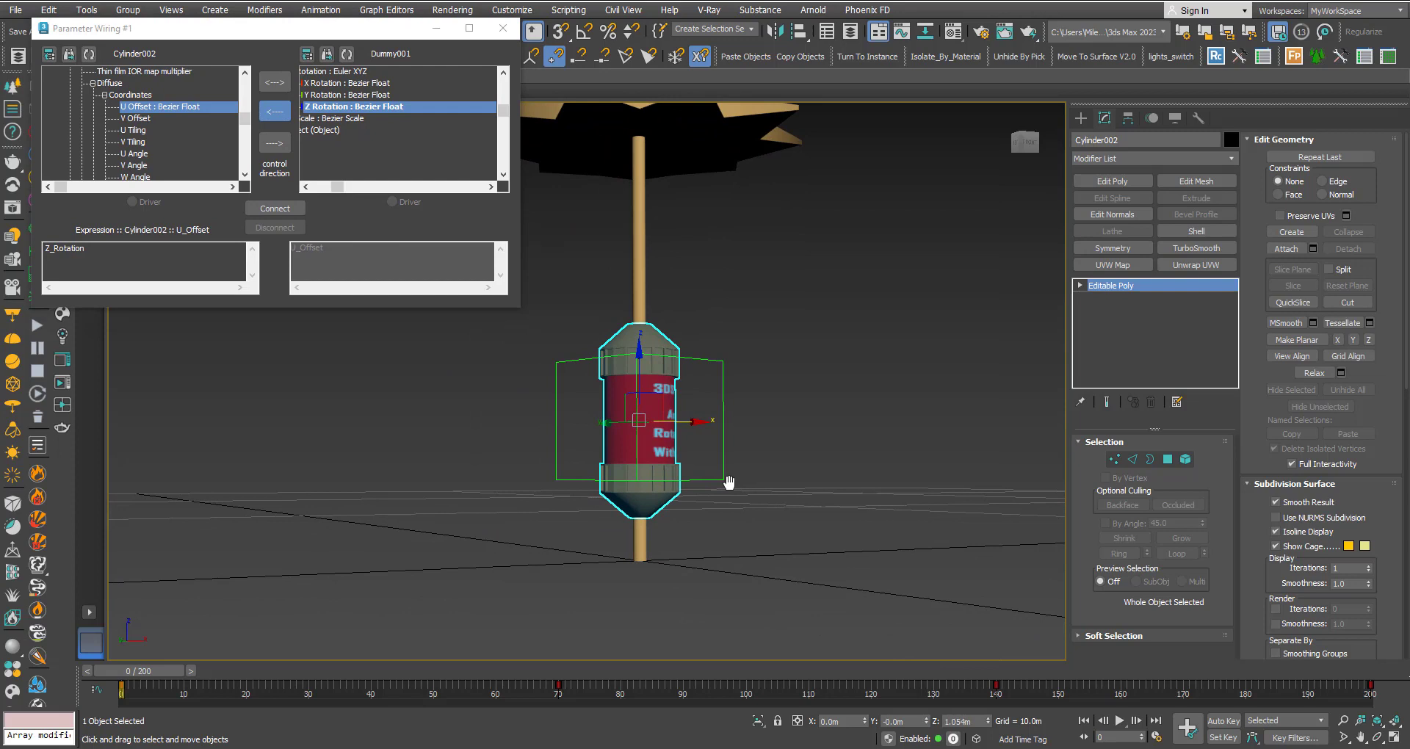
{"action": "left_click", "coordinate": [723, 476]}
{"action": "key", "text": "e"}
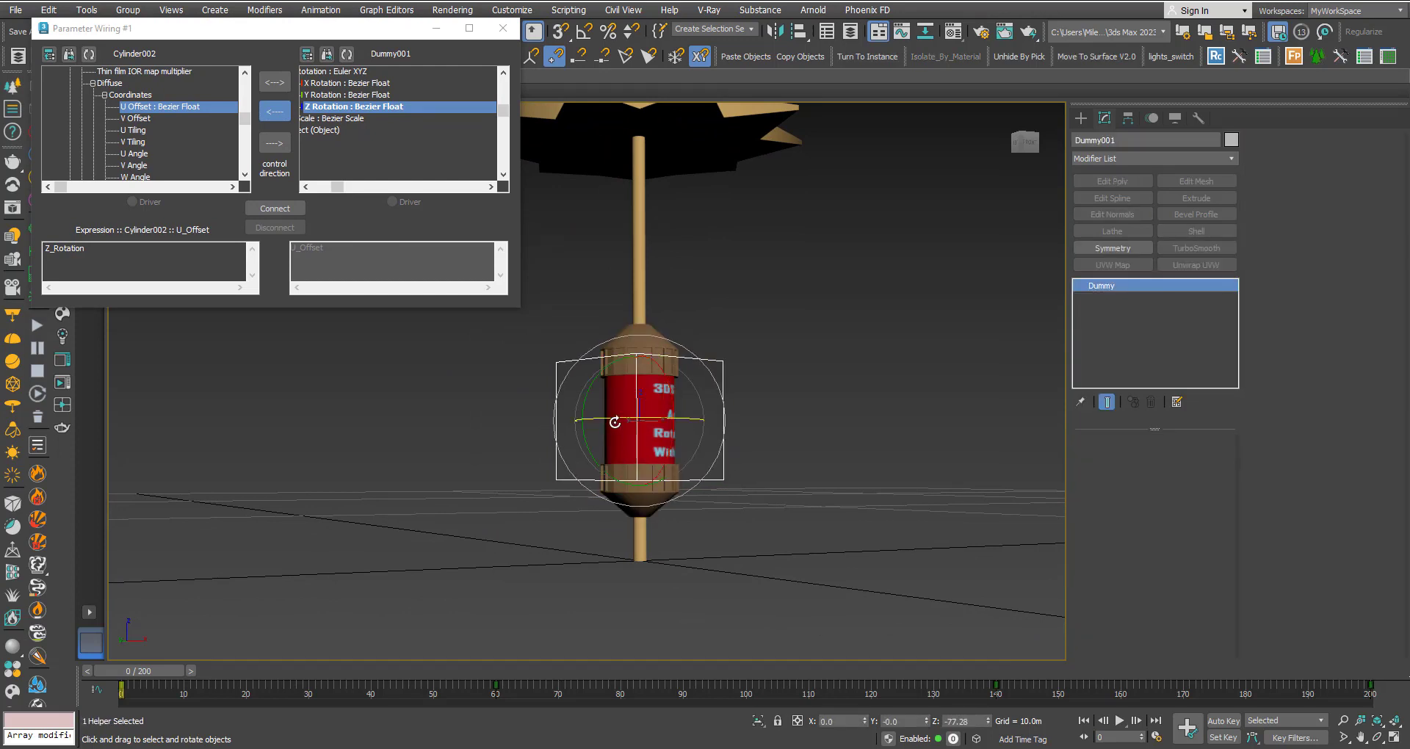
{"action": "left_click_drag", "start_coordinate": [608, 416], "coordinate": [798, 414]}
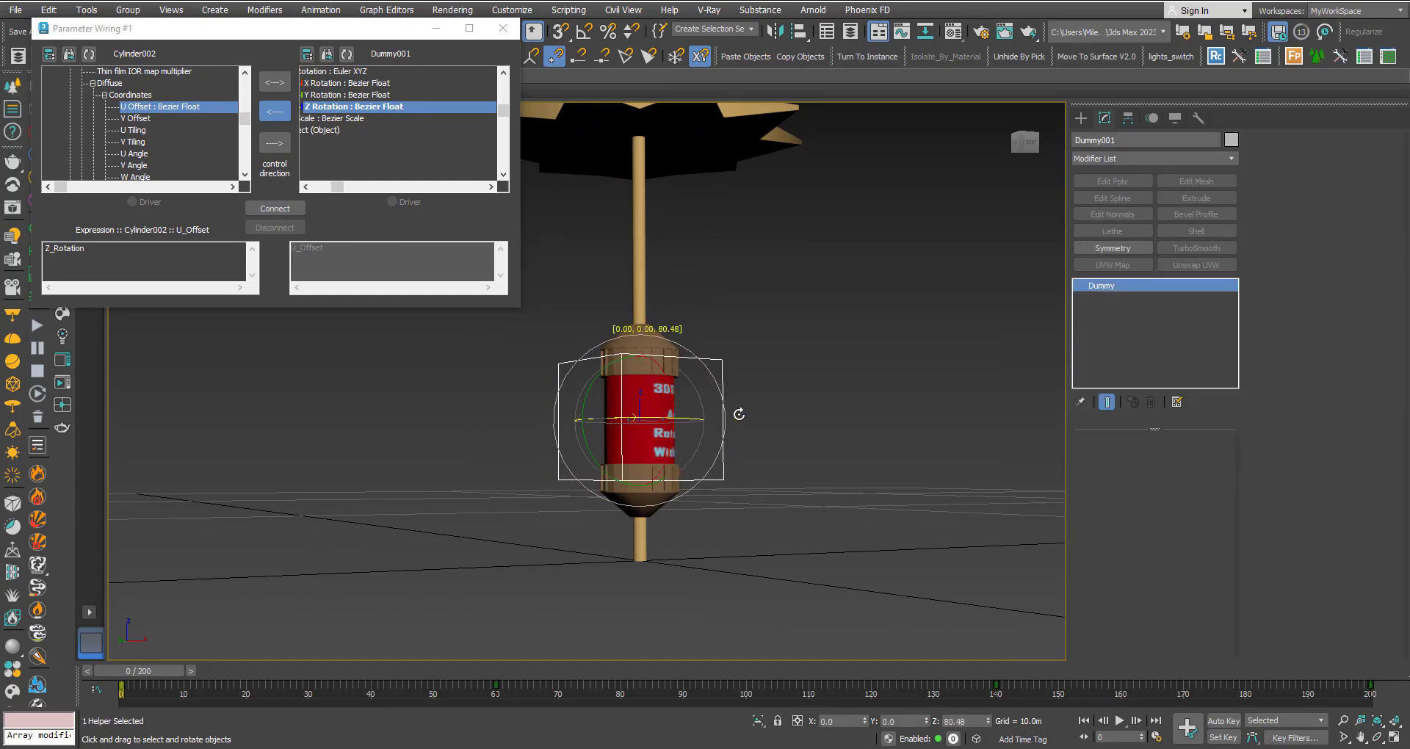
{"action": "left_click_drag", "start_coordinate": [798, 414], "coordinate": [564, 415]}
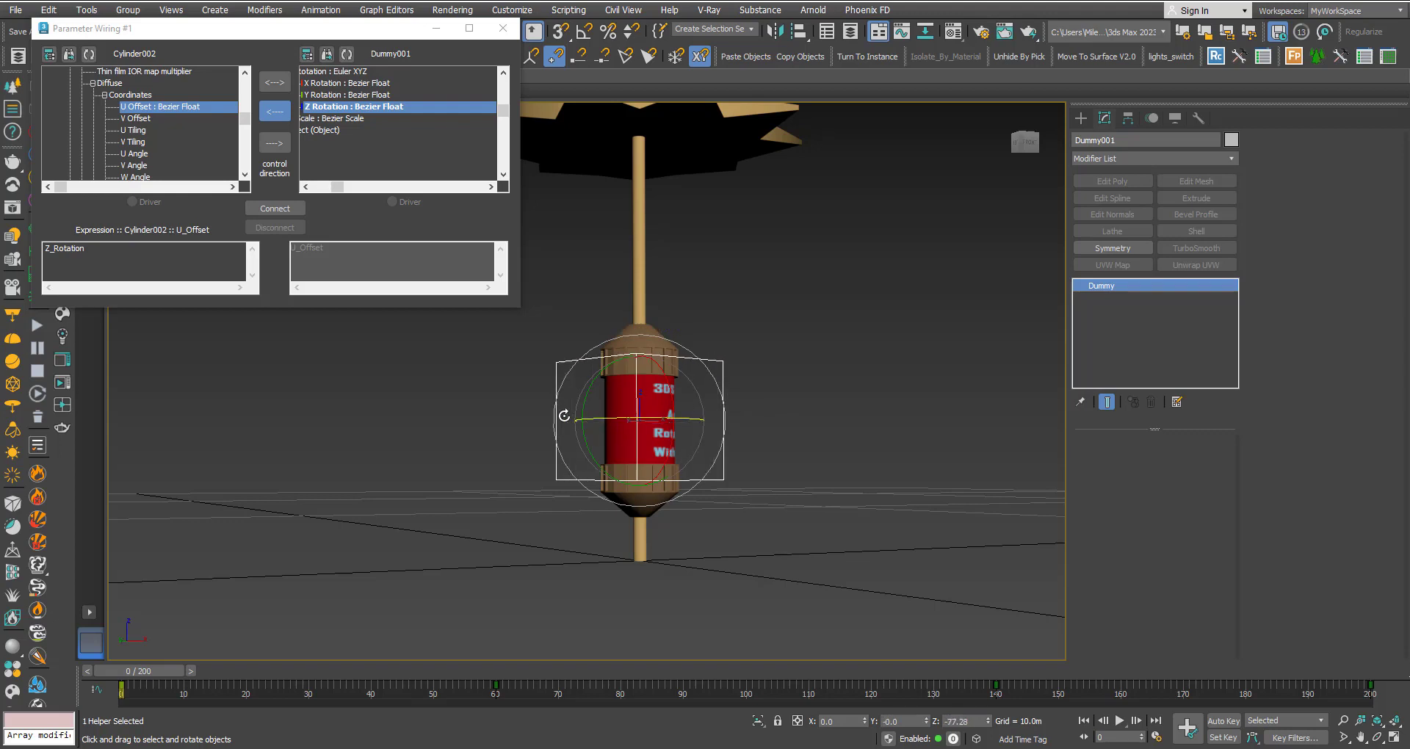
{"action": "left_click", "coordinate": [271, 210]}
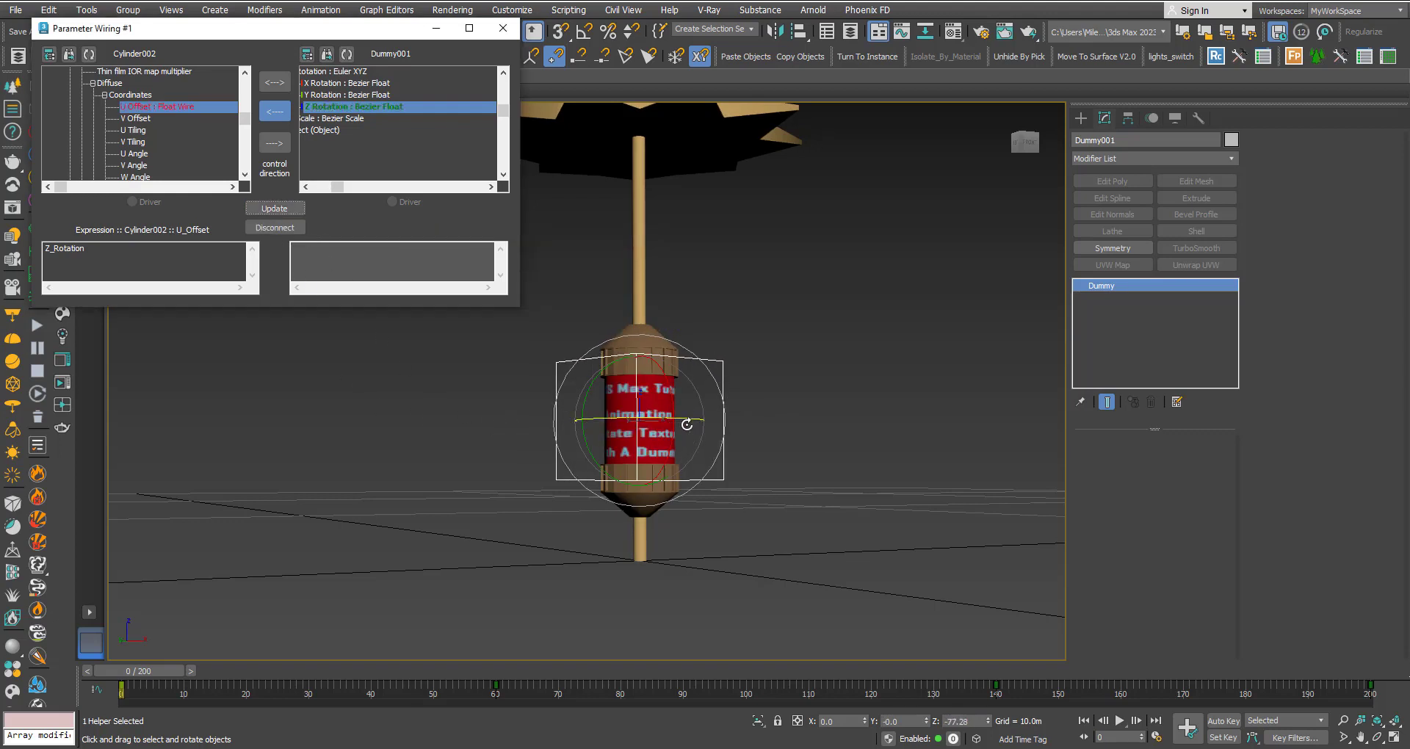
Change the U Offset wire expression to Z_Rotation/10 and test it by rotating Dummy001
{"action": "mouse_move", "coordinate": [663, 417]}
{"action": "left_mouse_down"}
{"action": "mouse_move", "coordinate": [818, 431]}
{"action": "mouse_move", "coordinate": [618, 431]}
{"action": "mouse_move", "coordinate": [755, 431]}
{"action": "mouse_move", "coordinate": [632, 432]}
{"action": "mouse_move", "coordinate": [740, 426]}
{"action": "mouse_move", "coordinate": [646, 433]}
{"action": "left_mouse_up"}
{"action": "left_click", "coordinate": [100, 250]}
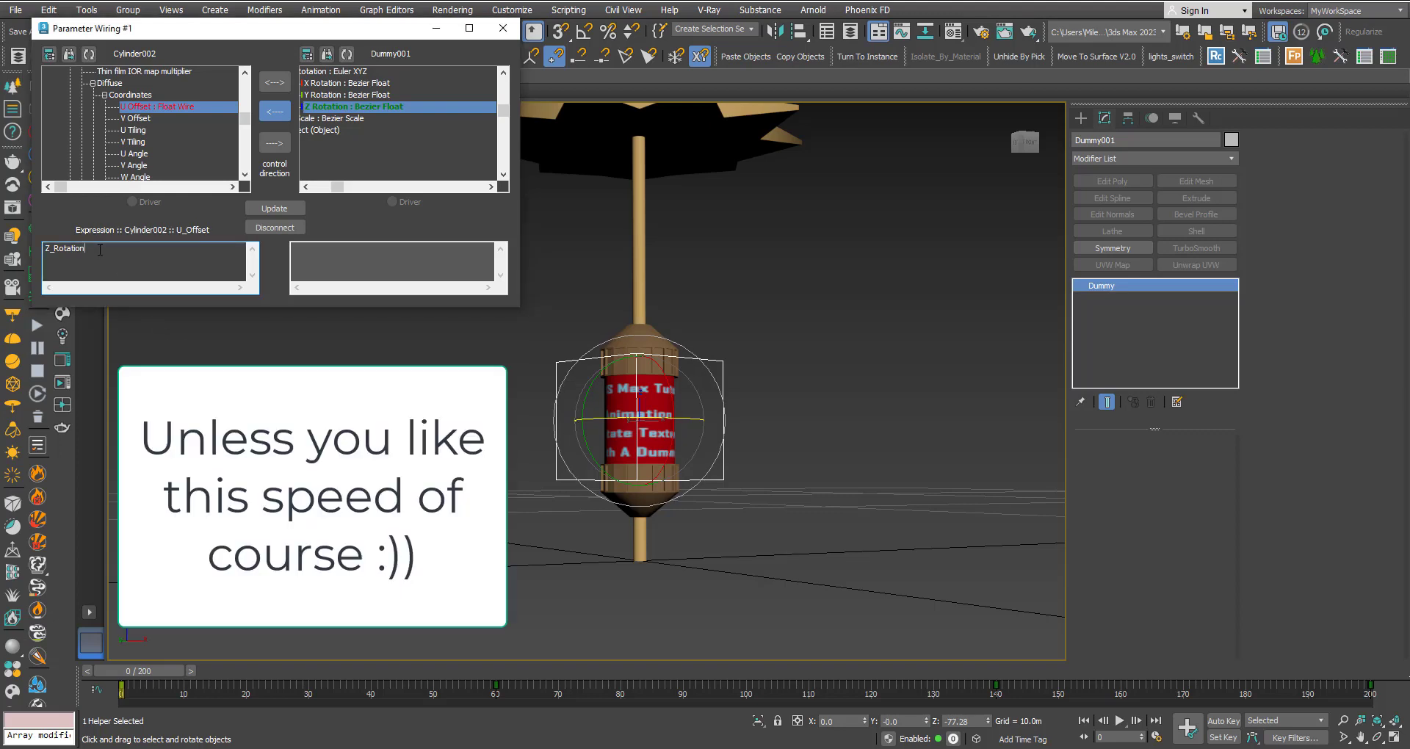
{"action": "type", "text": "/10"}
{"action": "left_click", "coordinate": [275, 209]}
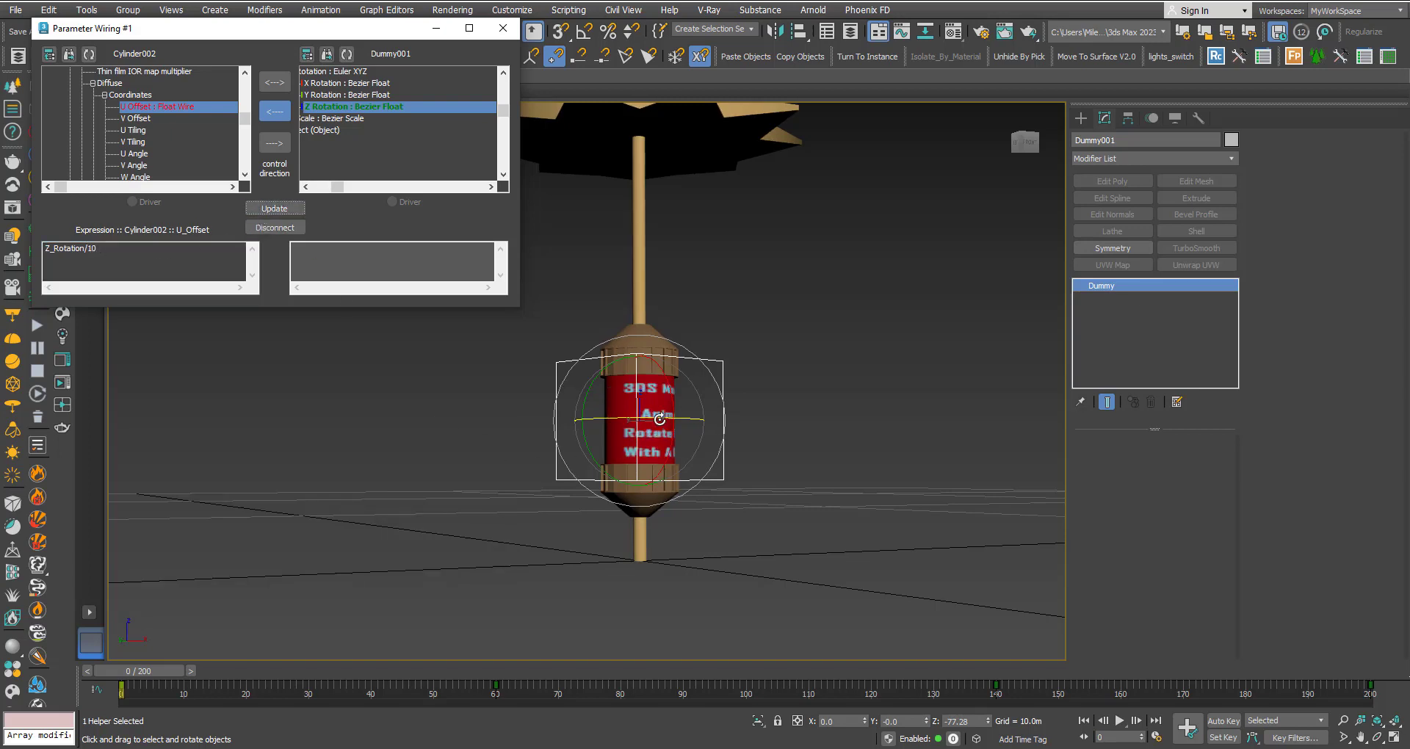
{"action": "mouse_move", "coordinate": [614, 408]}
{"action": "left_mouse_down"}
{"action": "mouse_move", "coordinate": [621, 428]}
{"action": "mouse_move", "coordinate": [776, 437]}
{"action": "mouse_move", "coordinate": [444, 443]}
{"action": "left_mouse_up"}
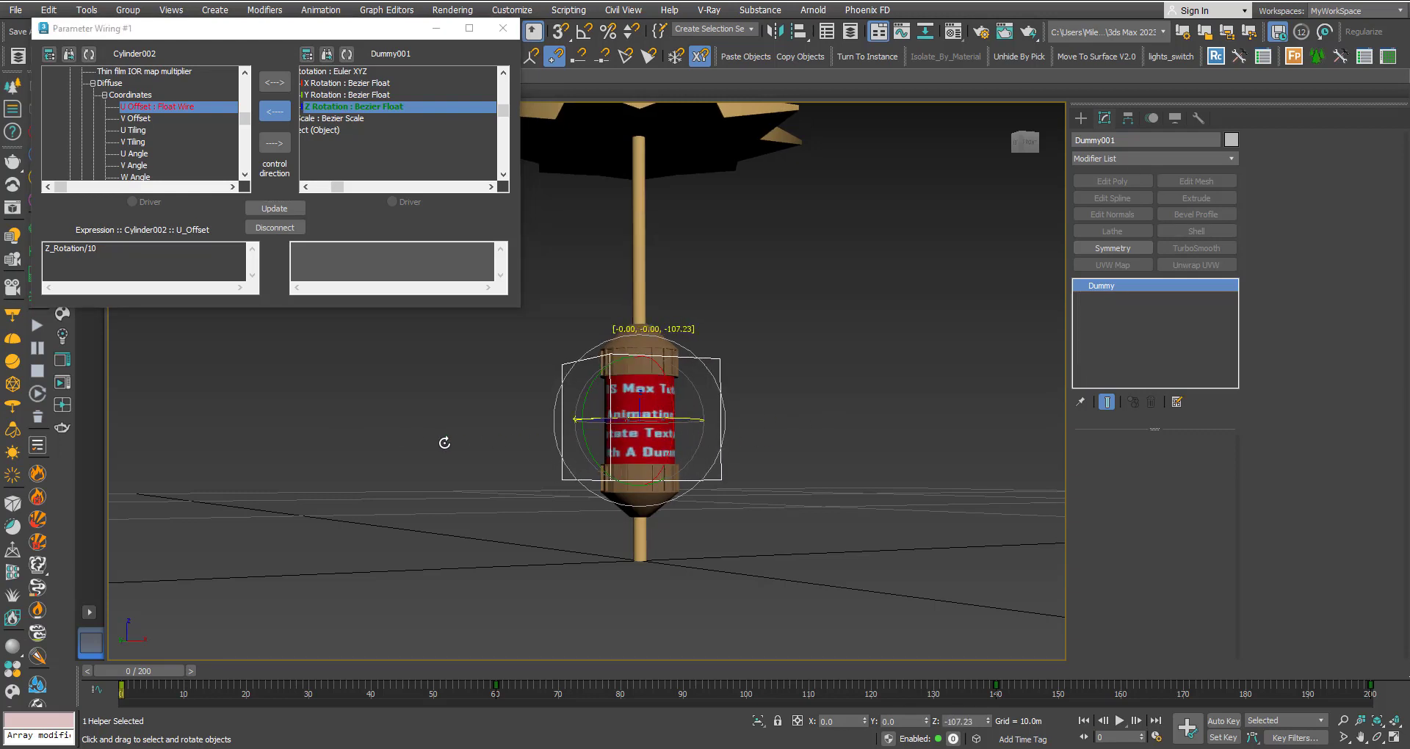
{"action": "right_click", "coordinate": [445, 443]}
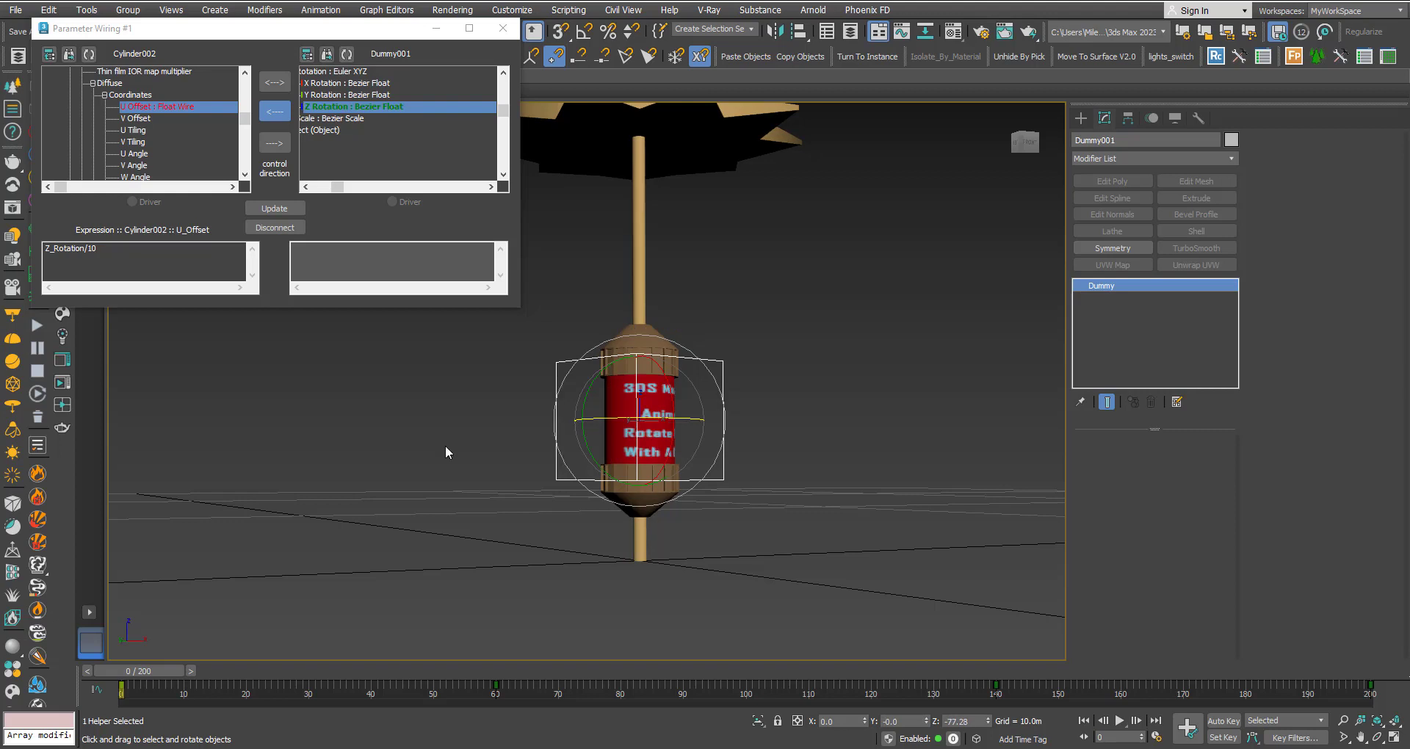
{"action": "left_click", "coordinate": [1221, 721]}
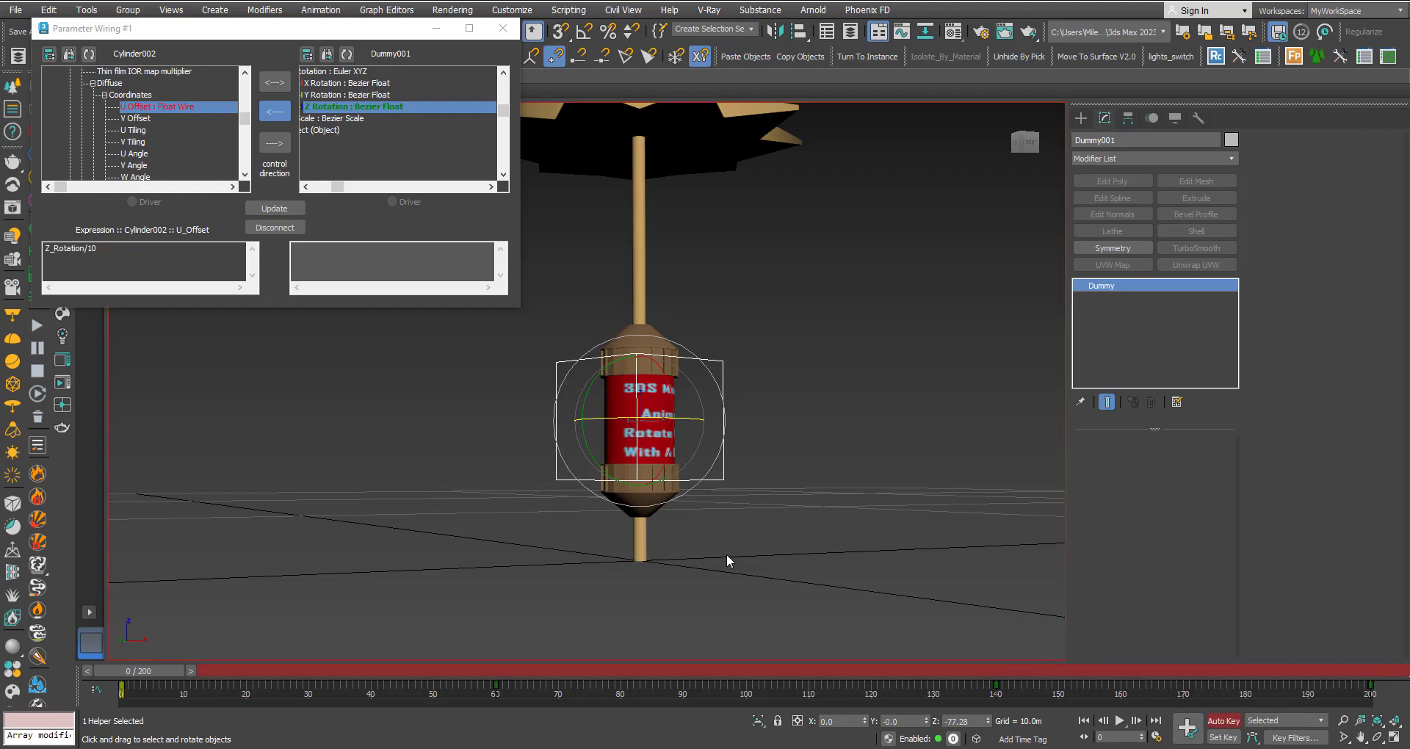
{"action": "mouse_move", "coordinate": [174, 673]}
{"action": "left_mouse_down"}
{"action": "mouse_move", "coordinate": [763, 663]}
{"action": "mouse_move", "coordinate": [132, 670]}
{"action": "left_mouse_up"}
{"action": "left_click", "coordinate": [440, 536]}
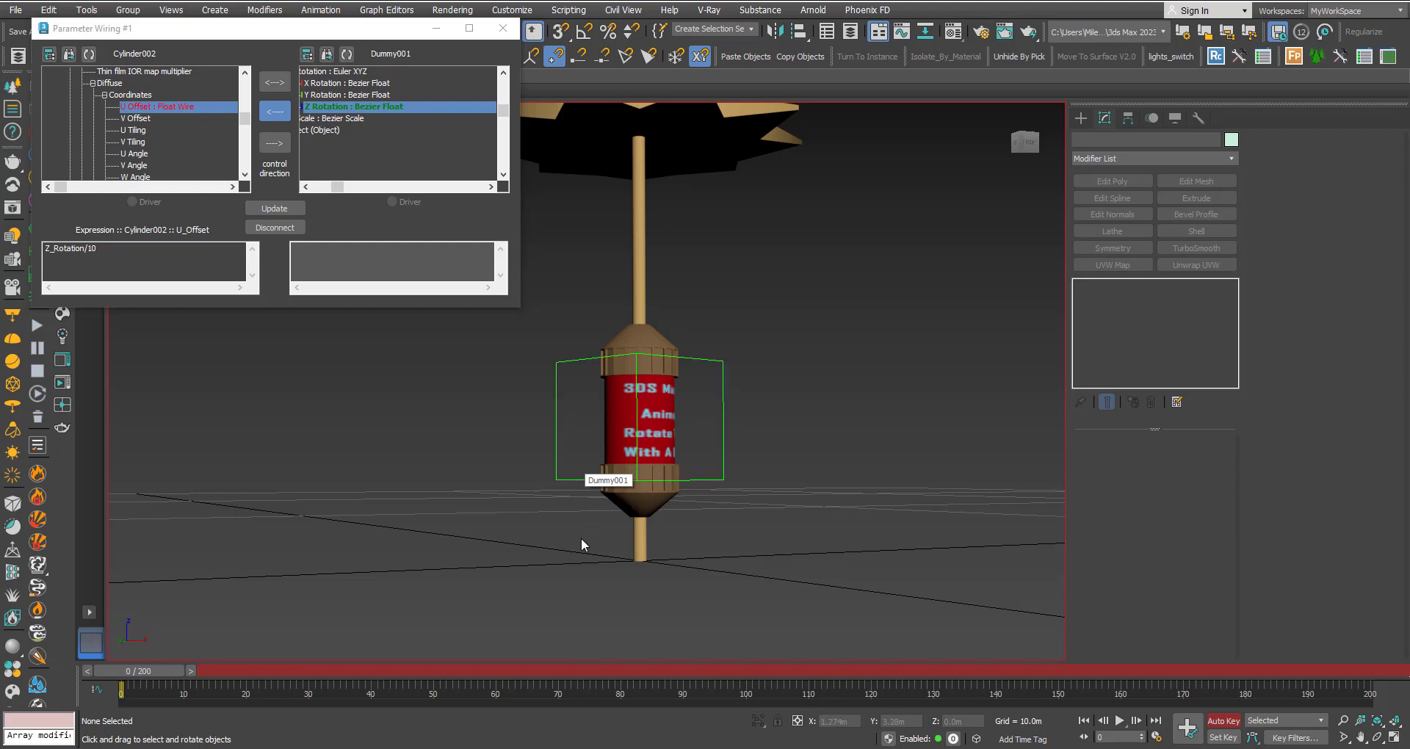
{"action": "left_click", "coordinate": [1215, 723]}
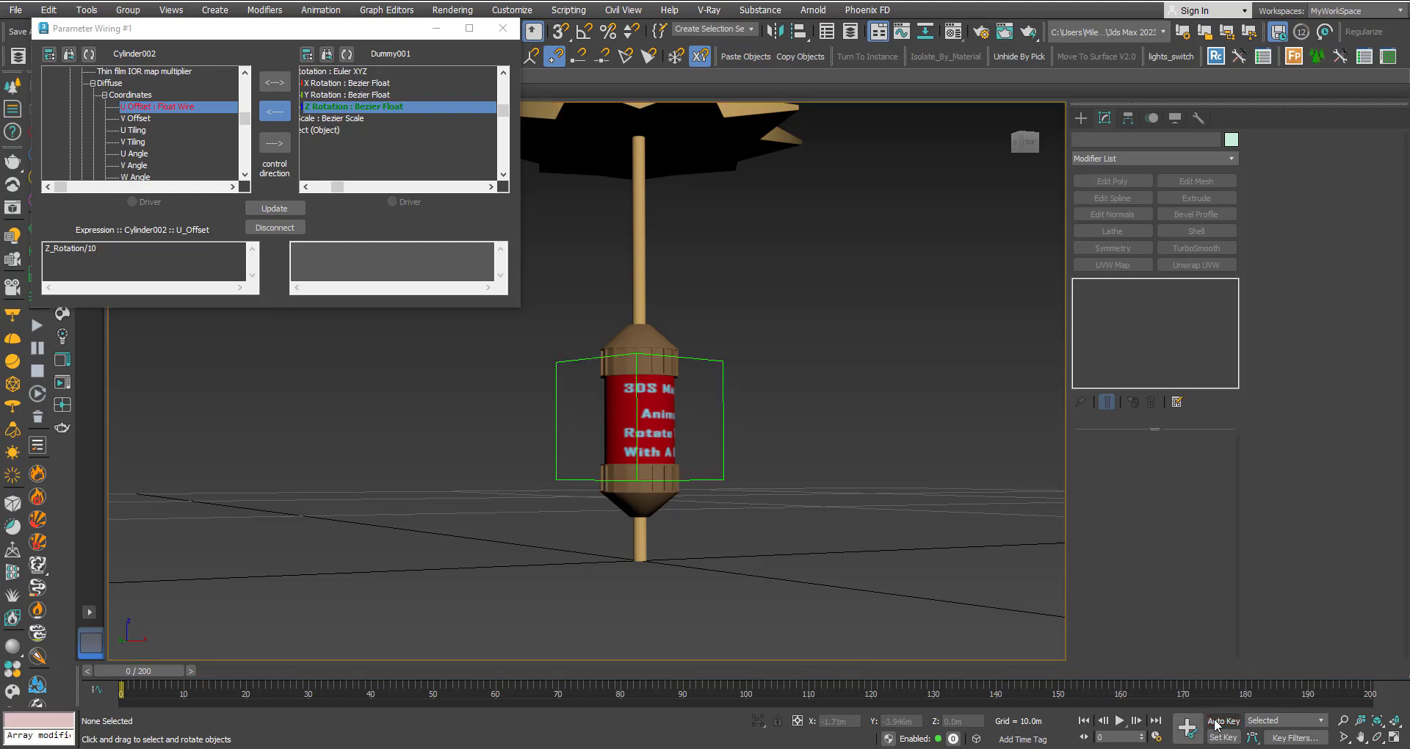
{"action": "key", "text": "slash"}
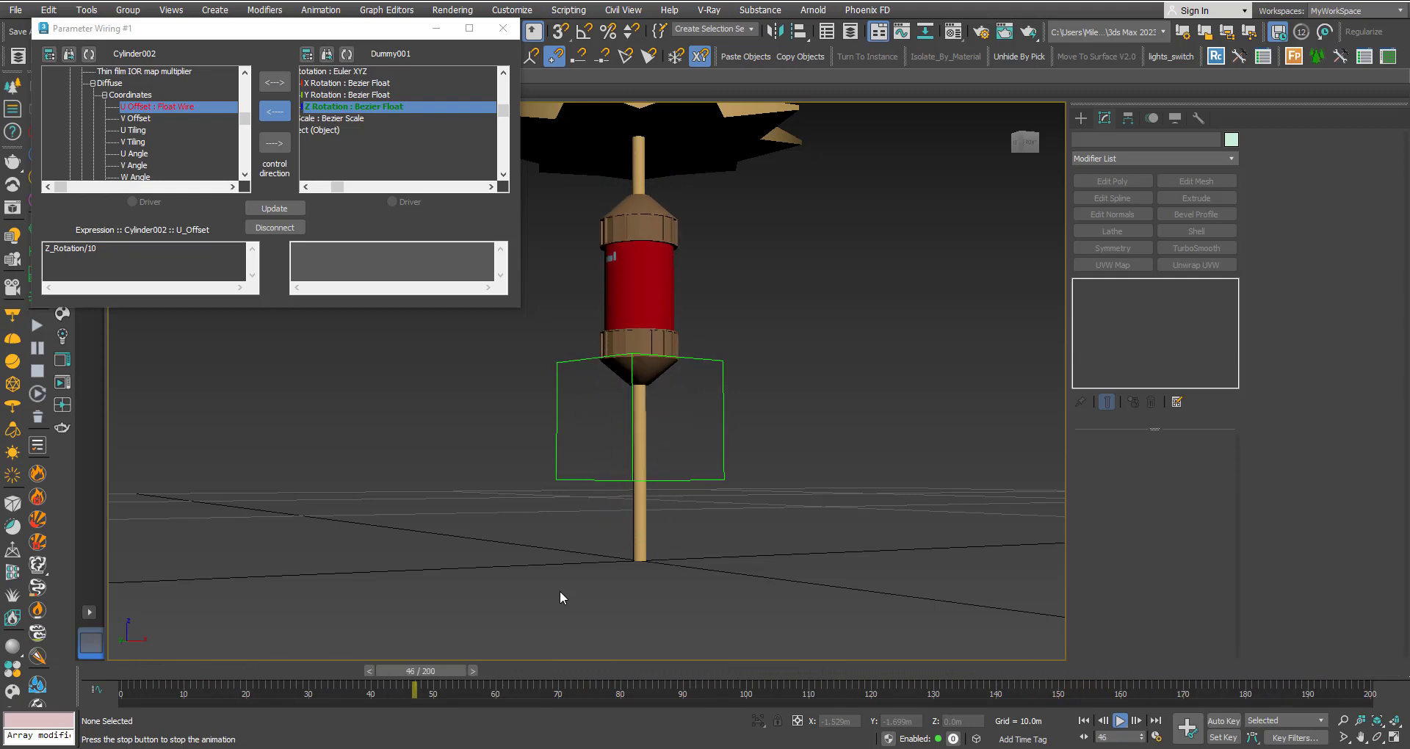
{"action": "key", "text": "Escape"}
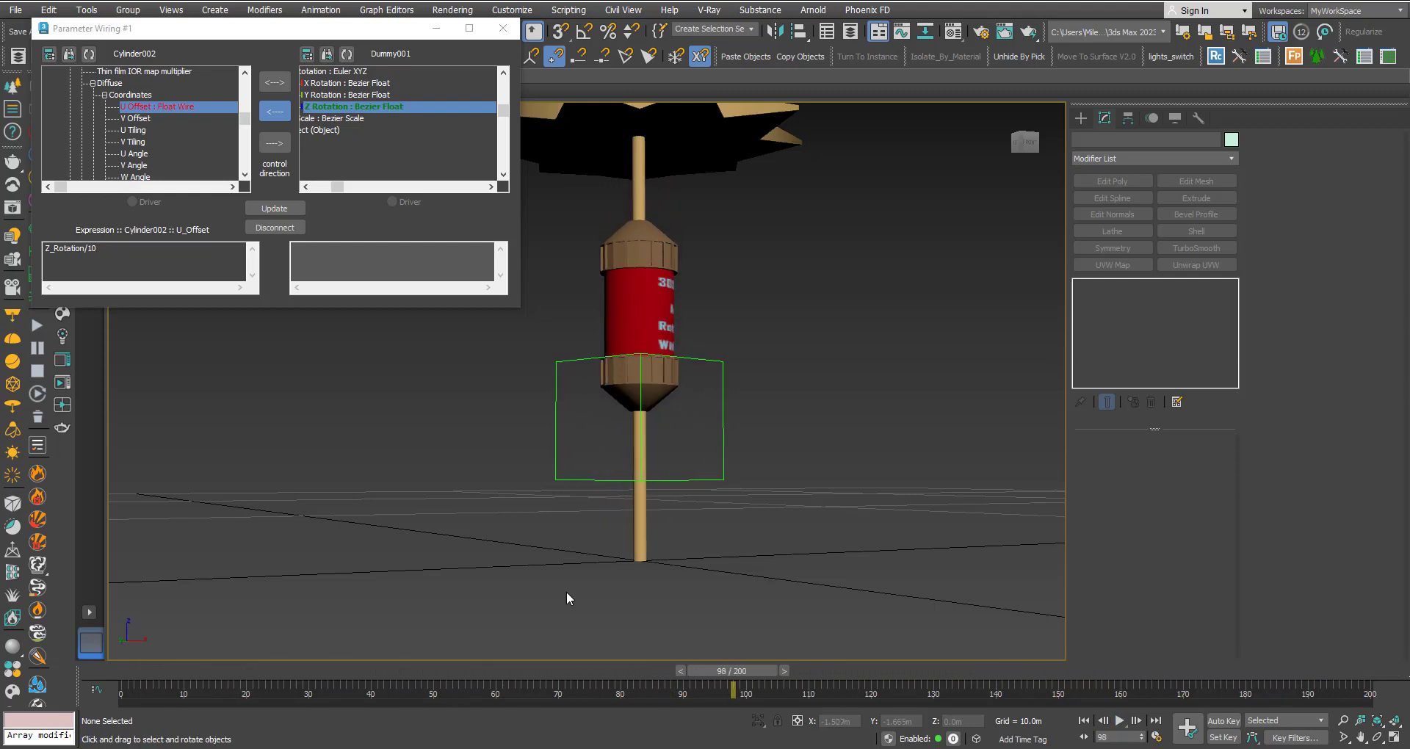
{"action": "left_click_drag", "start_coordinate": [746, 668], "coordinate": [147, 673]}
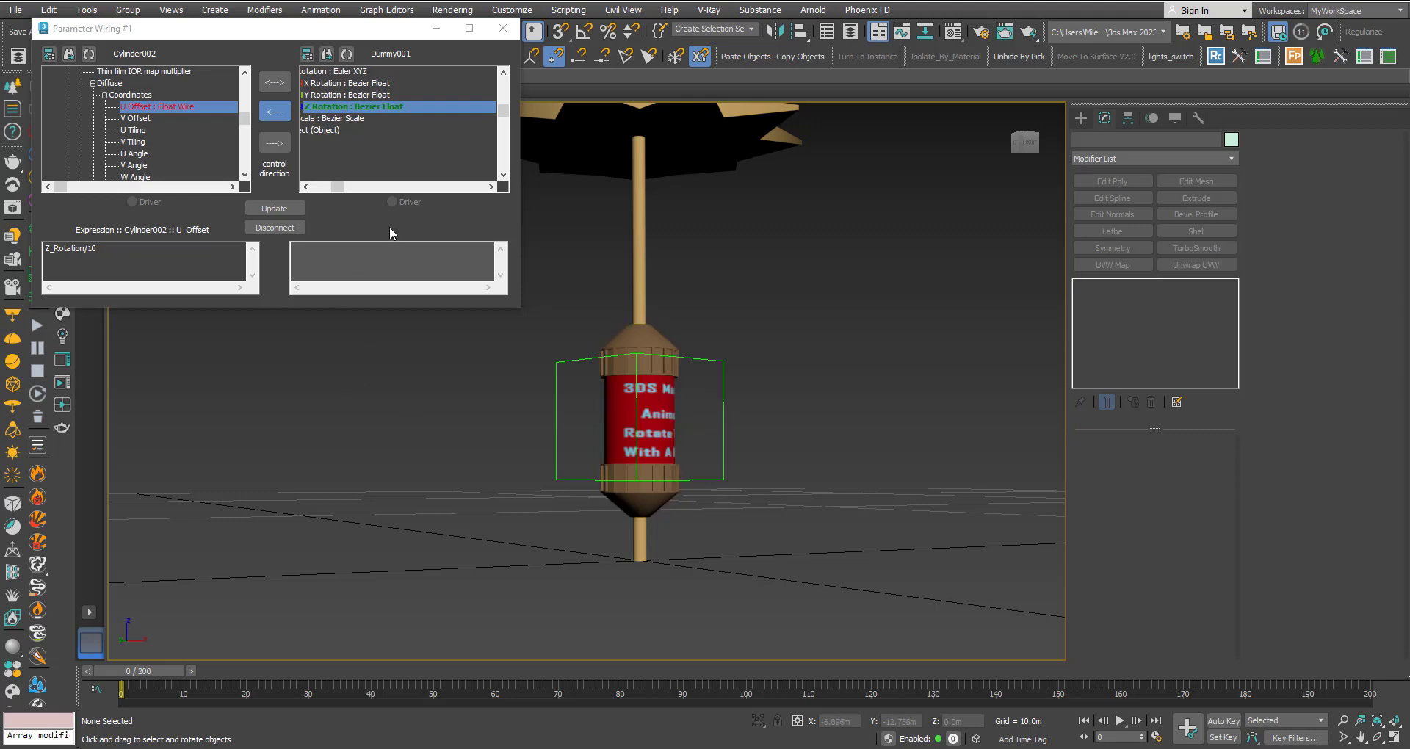
Close the Parameter Wiring #1 dialog
{"action": "left_click", "coordinate": [501, 29]}
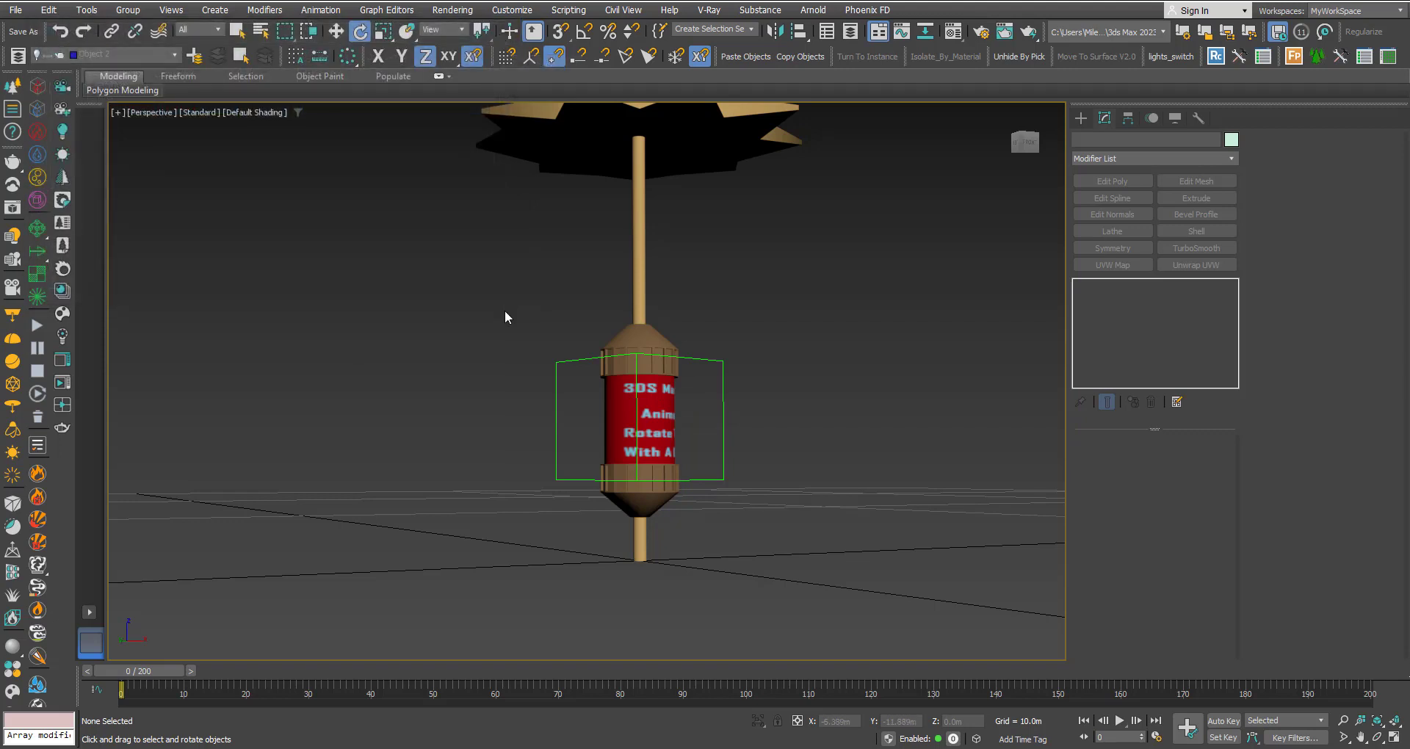